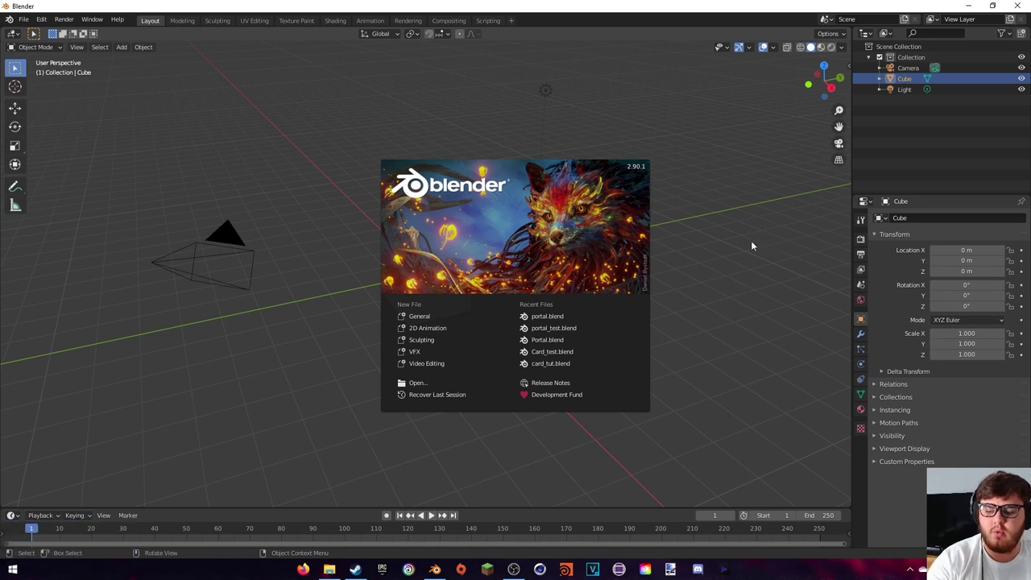
Add a Motion Tracking workspace and open the Motion_Tracking.m4v footage in its clip editor
click(748, 161)
click(511, 20)
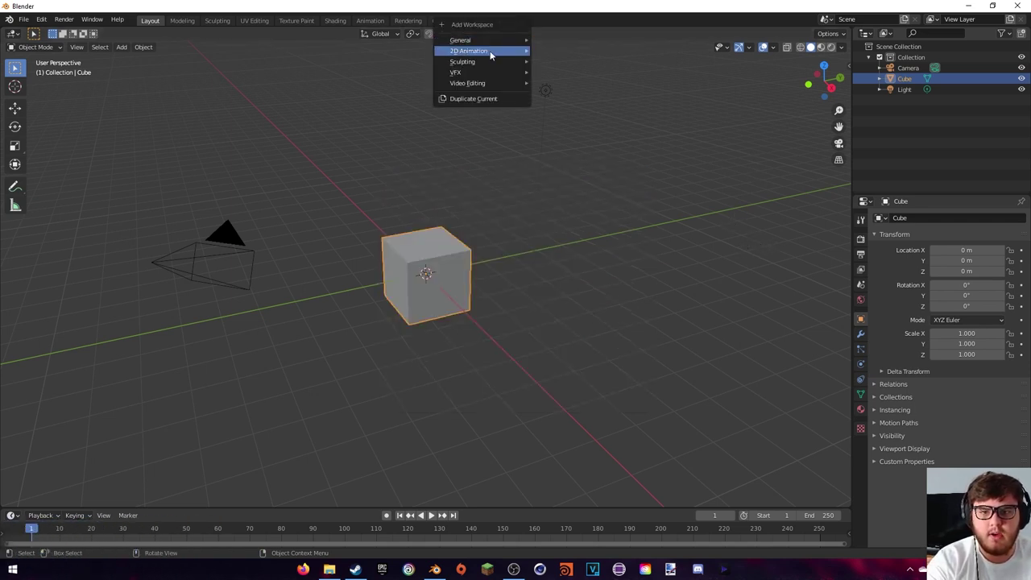
mouse_move(476, 75)
click(563, 93)
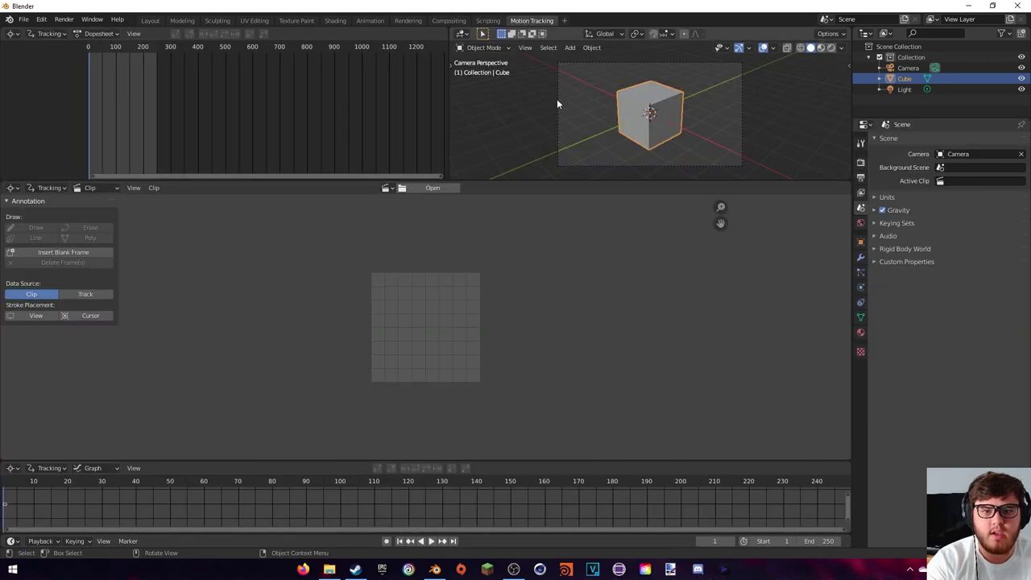
click(422, 190)
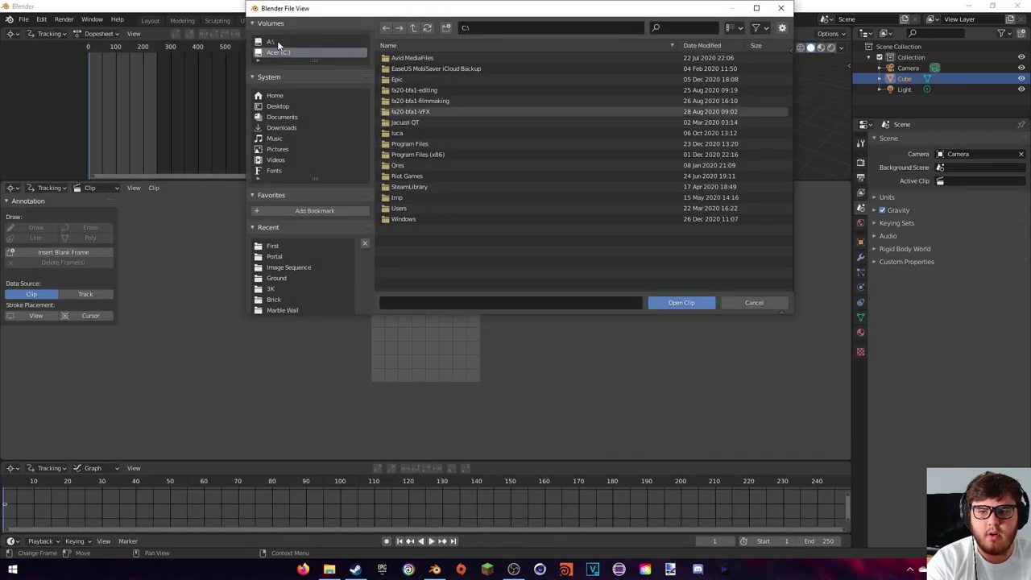
double_click(451, 111)
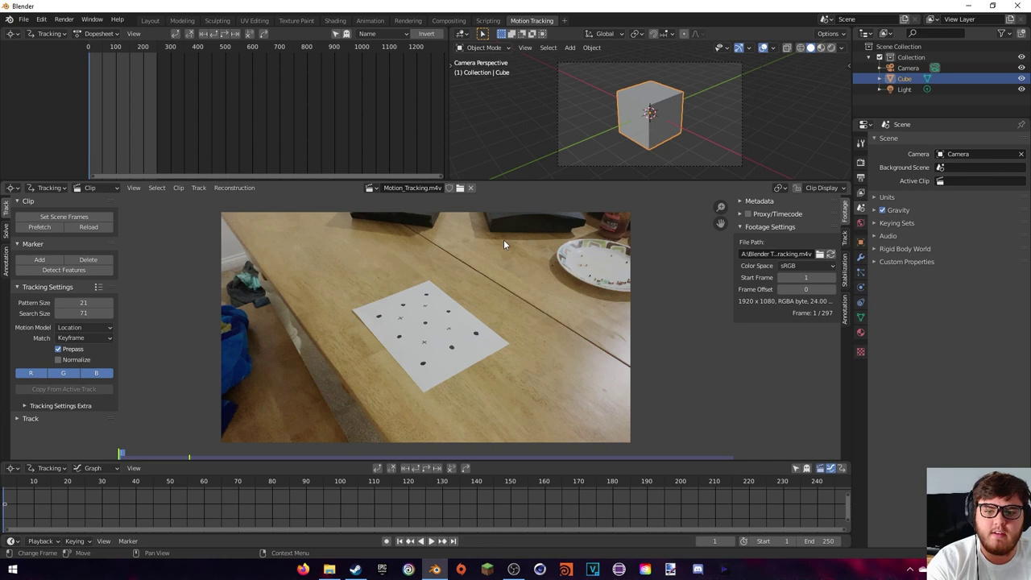
Set the render color management's view transform to Standard
click(860, 162)
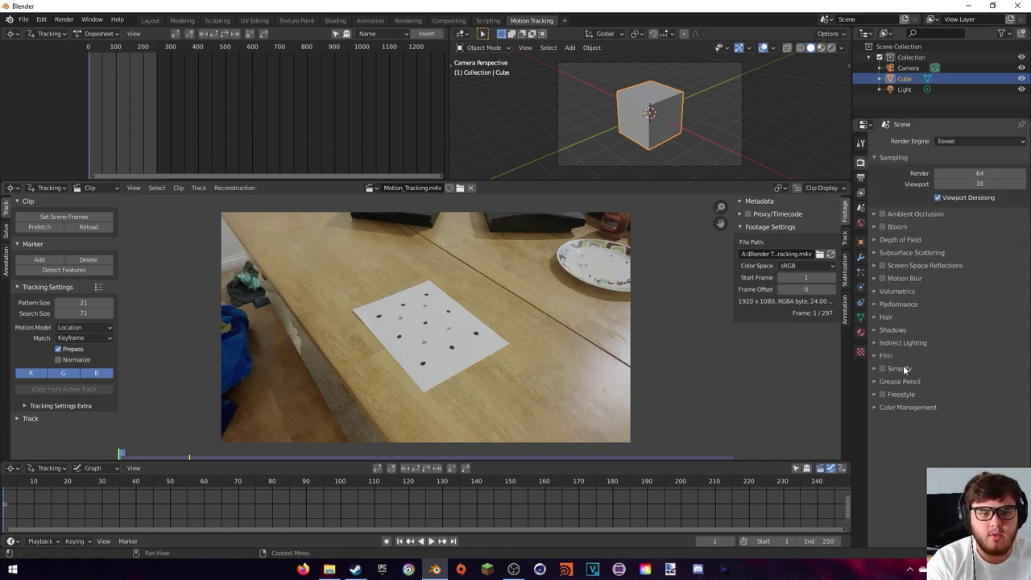
click(895, 406)
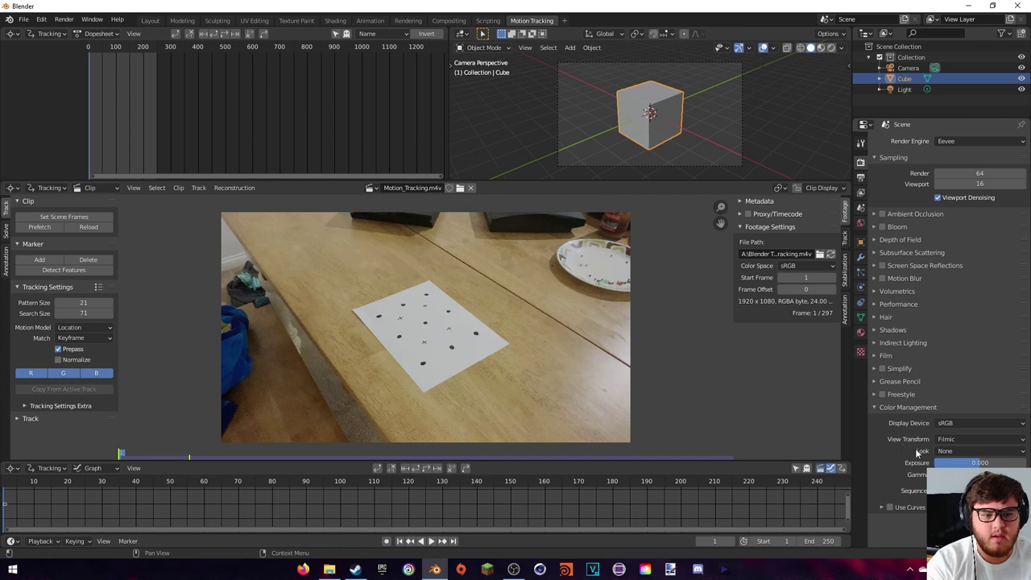
click(966, 439)
click(966, 449)
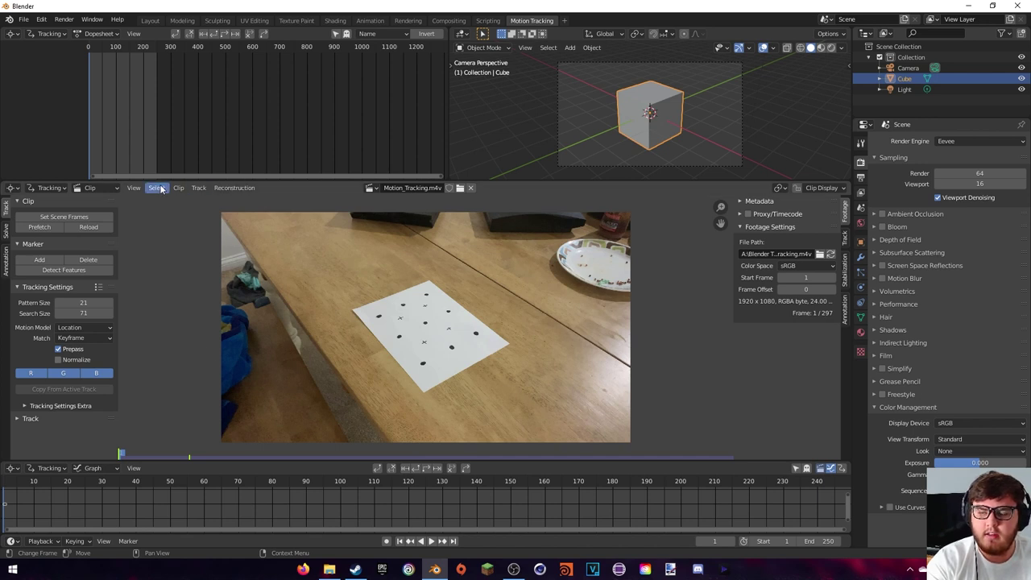
Match the scene frame range to the clip, check its last frame, and shorten the scene's end frame to 296
click(56, 218)
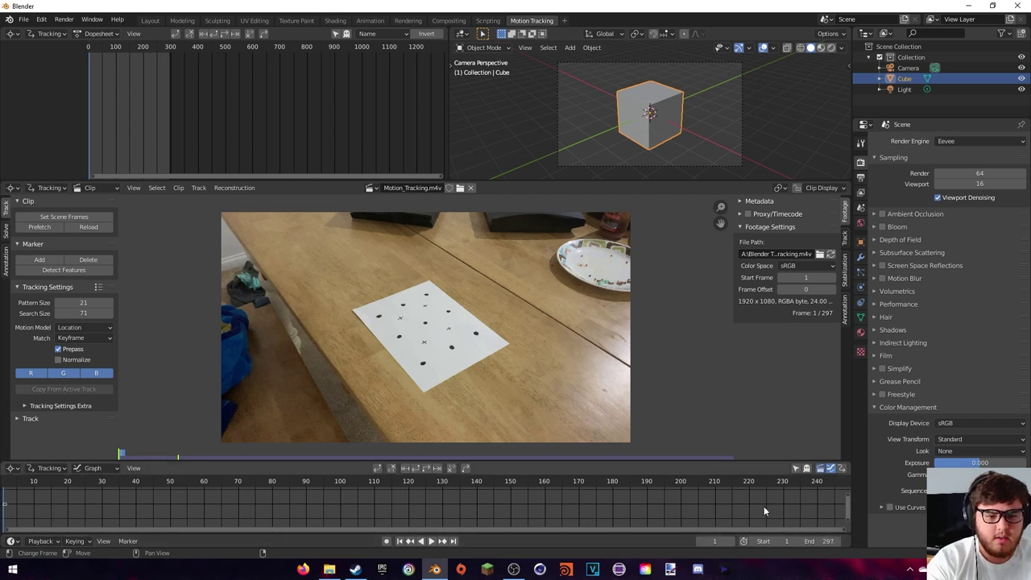
scroll(775, 502, down, 3)
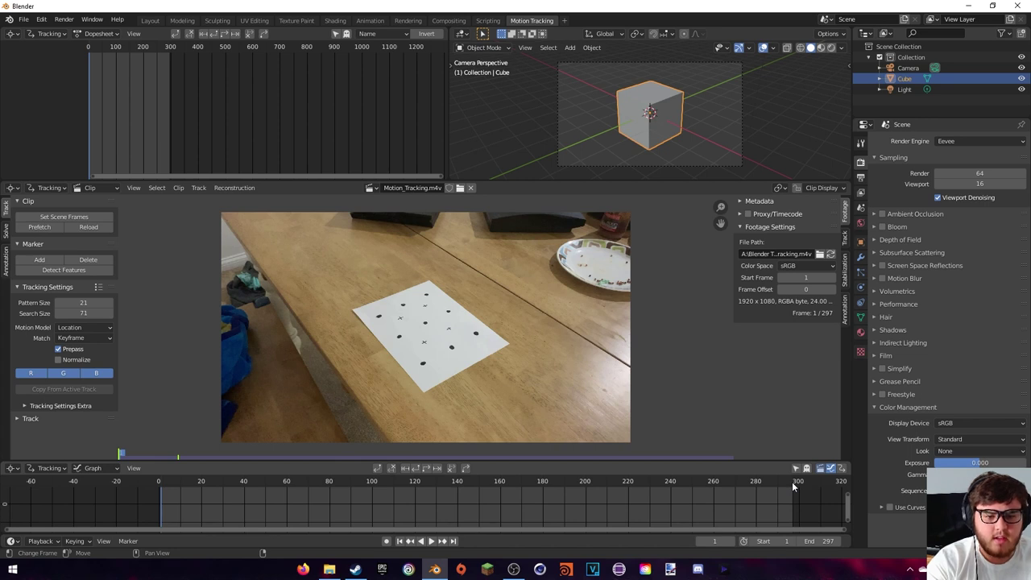
click(791, 482)
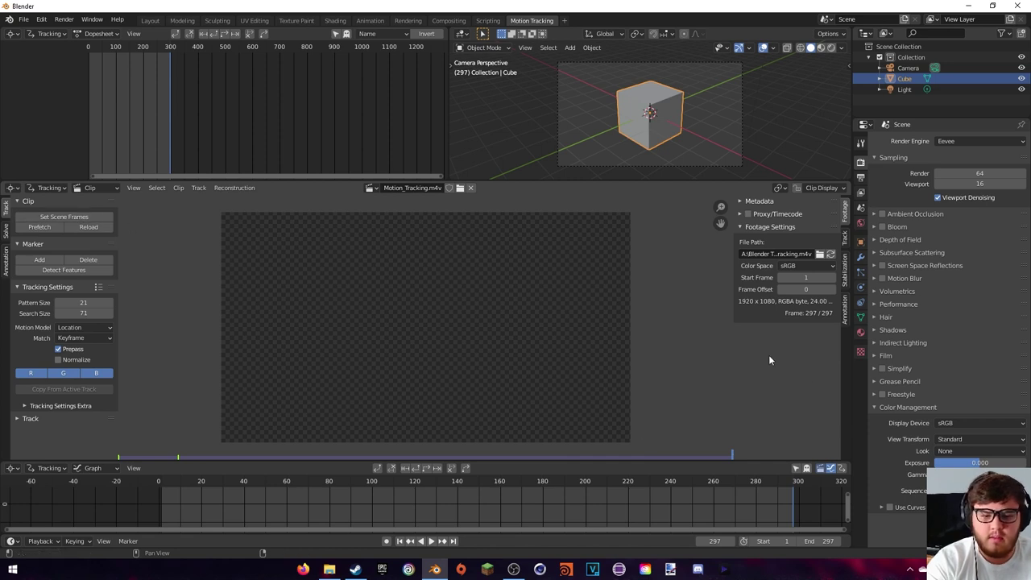
click(800, 546)
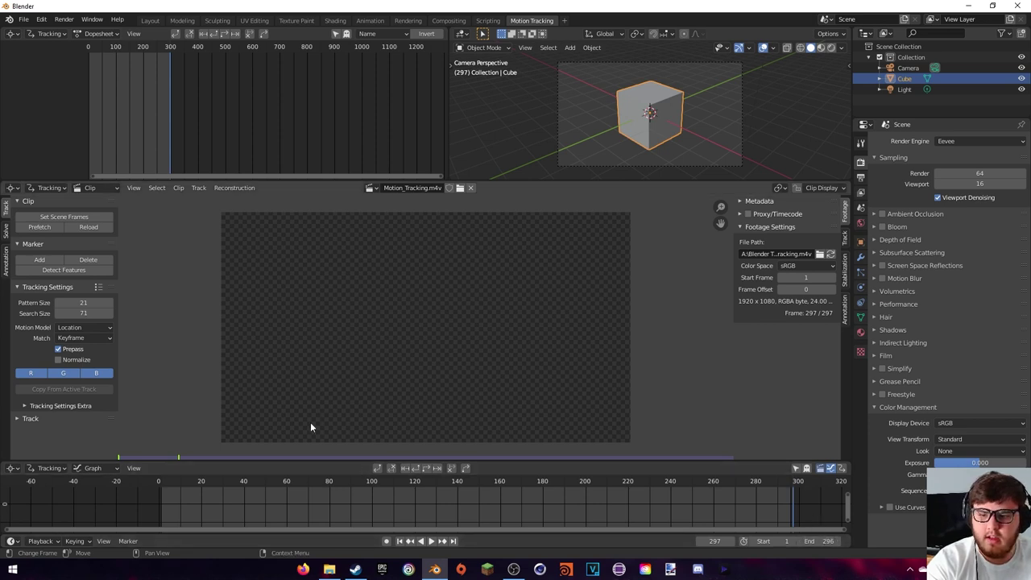
Scrub through the footage, return to frame 1, and prefetch the clip into memory
drag(176, 480, 417, 481)
click(435, 481)
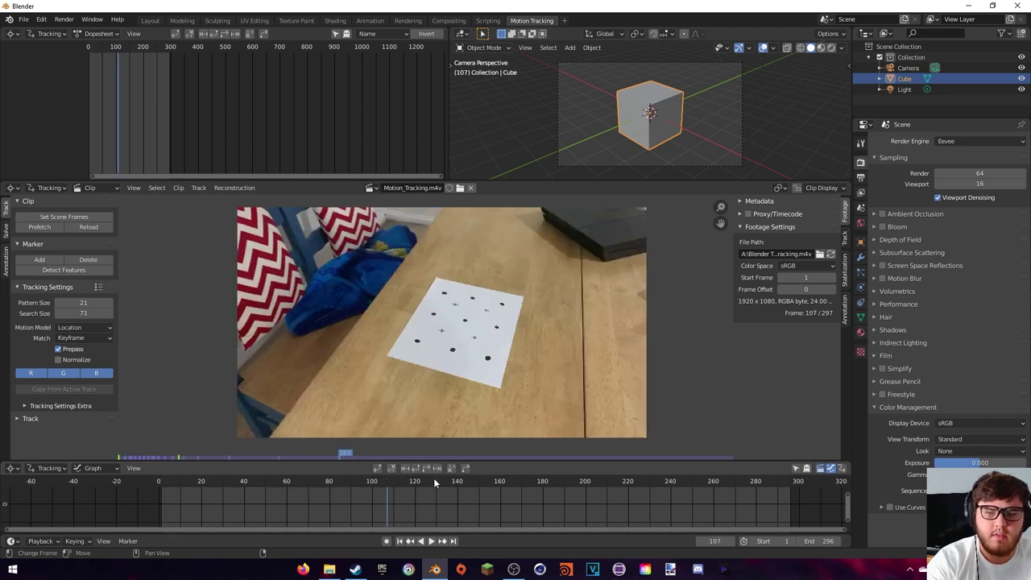
click(161, 482)
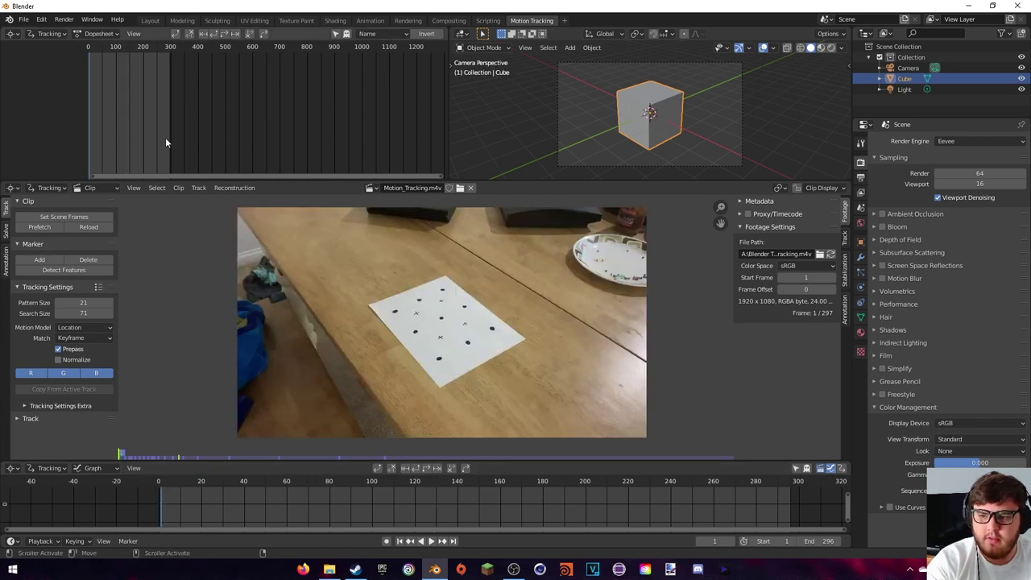
click(46, 223)
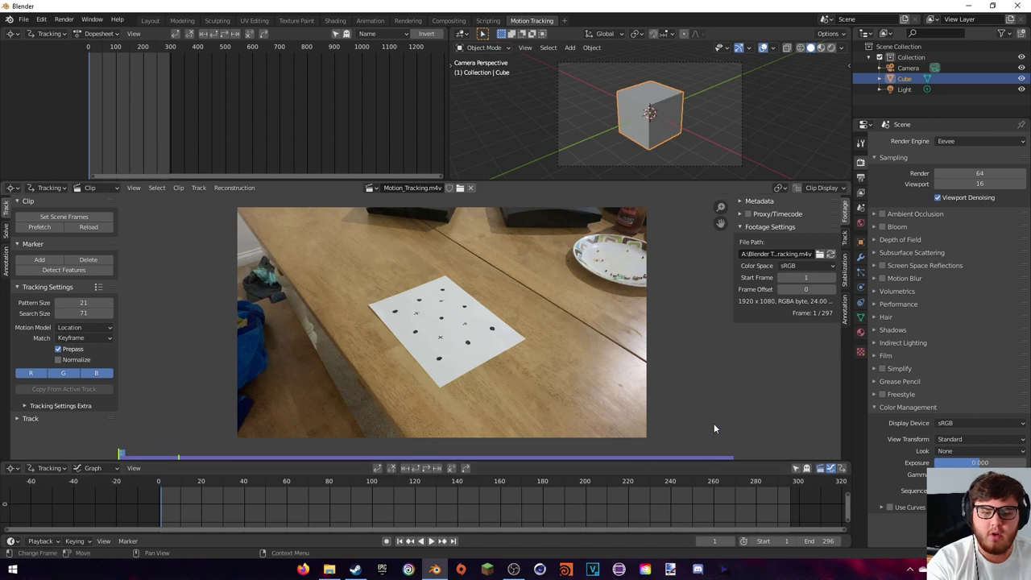
Check the video sequencer's memory cache limit in the System preferences
click(41, 18)
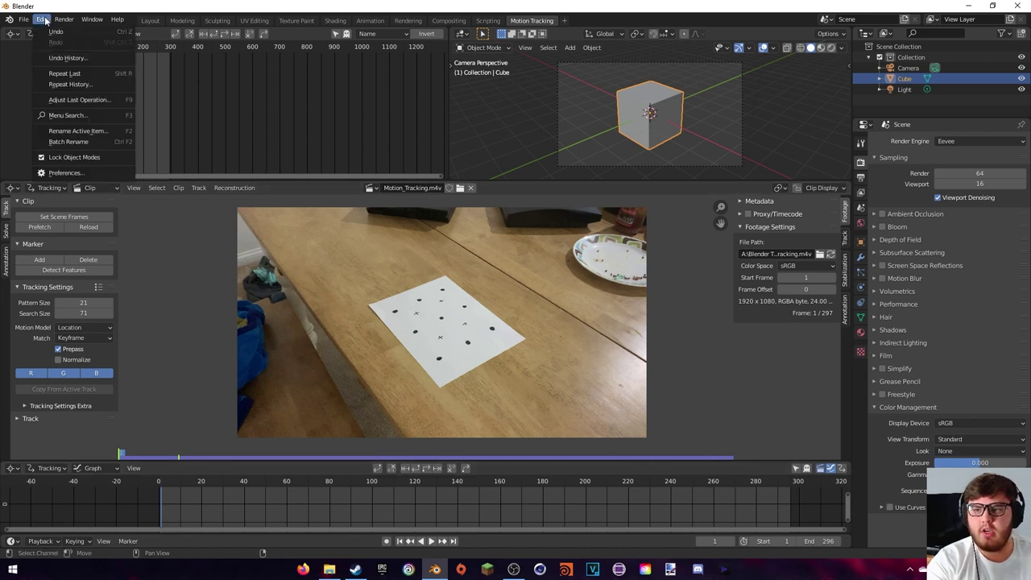
click(75, 173)
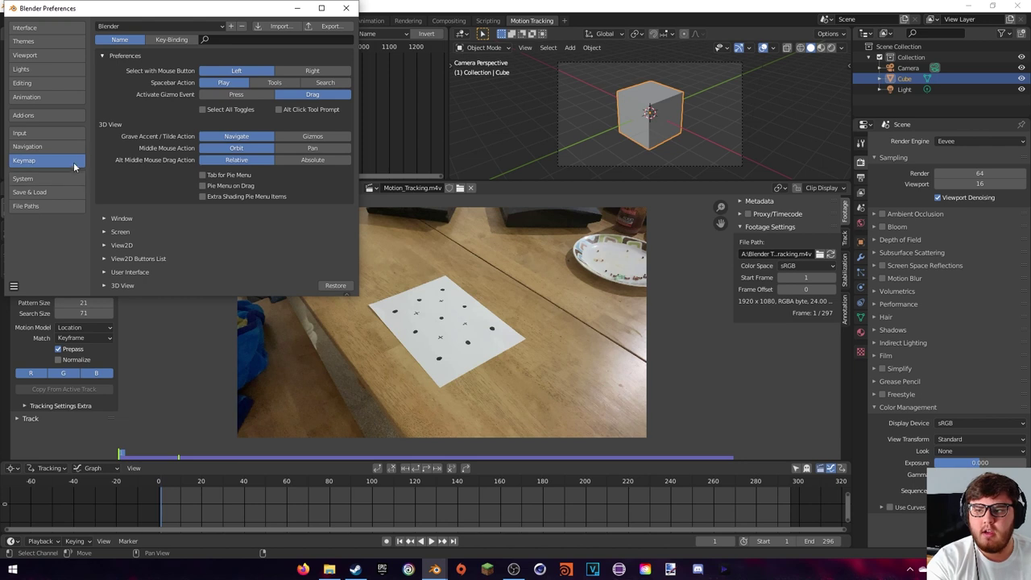
click(48, 178)
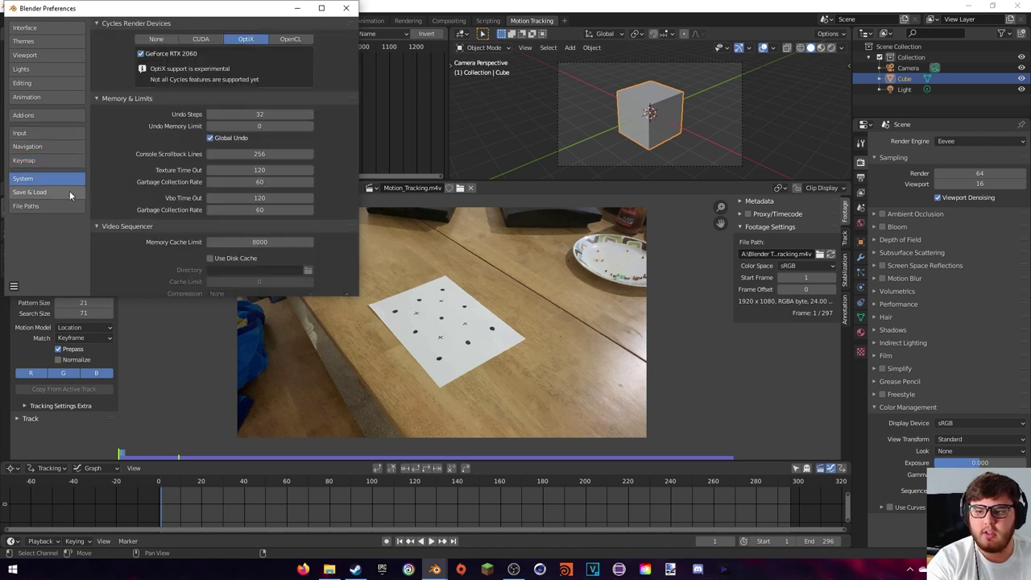
scroll(122, 180, down, 1)
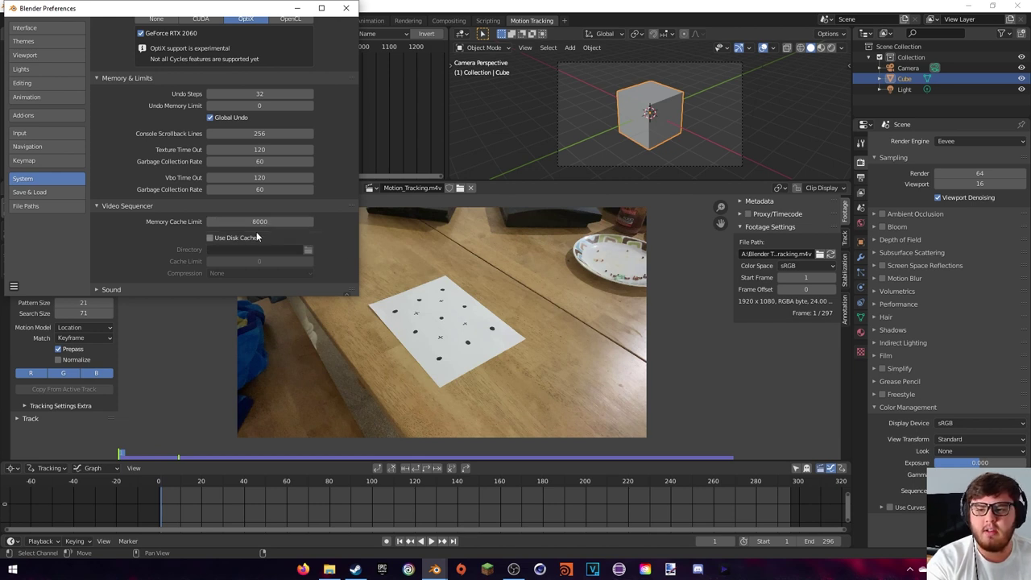
click(346, 8)
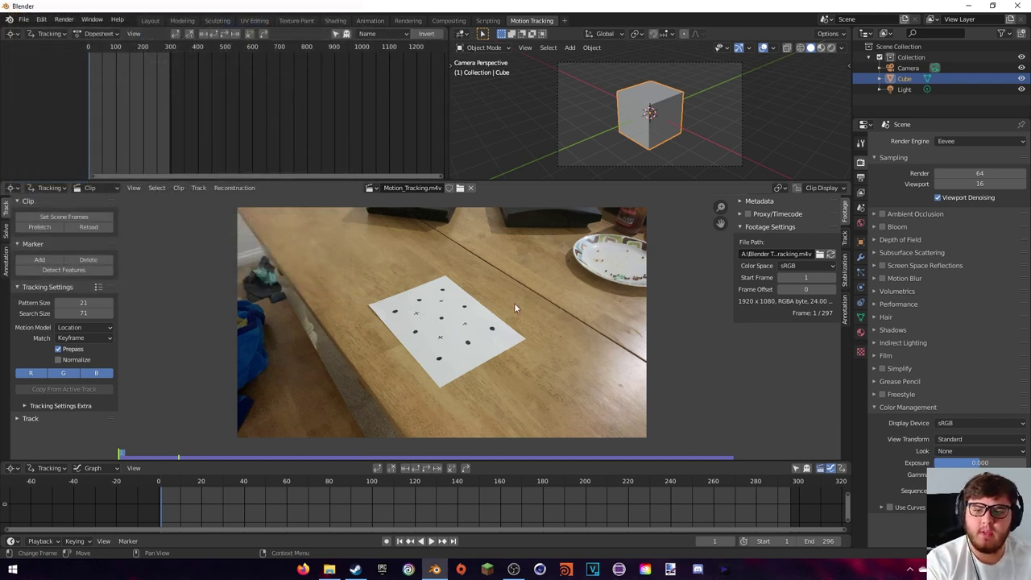
Place a test tracking marker by the paper's edge, try adjusting its search area and pattern, and delete it
scroll(435, 326, up, 2)
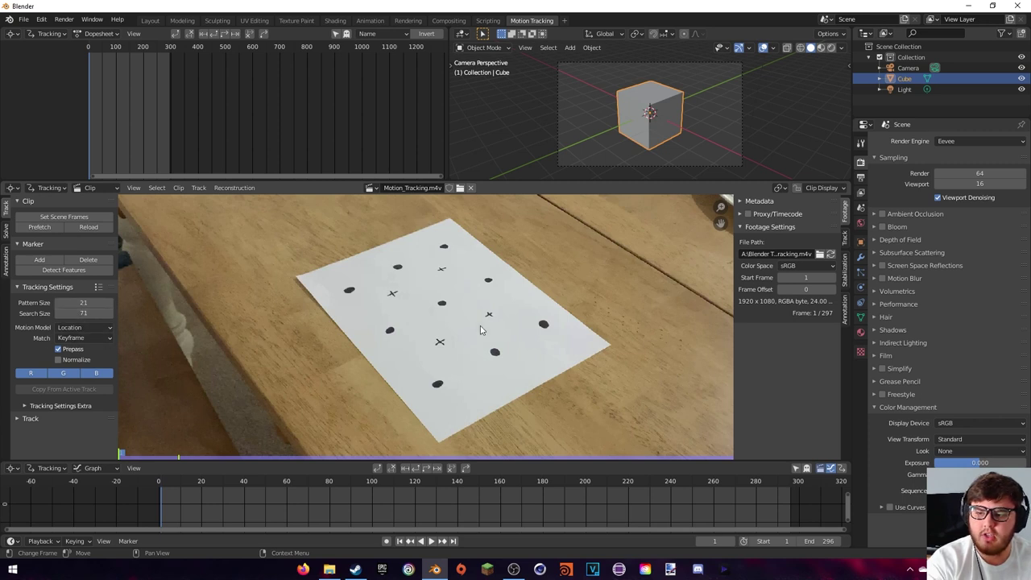
ctrl+click(362, 339)
scroll(400, 374, up, 4)
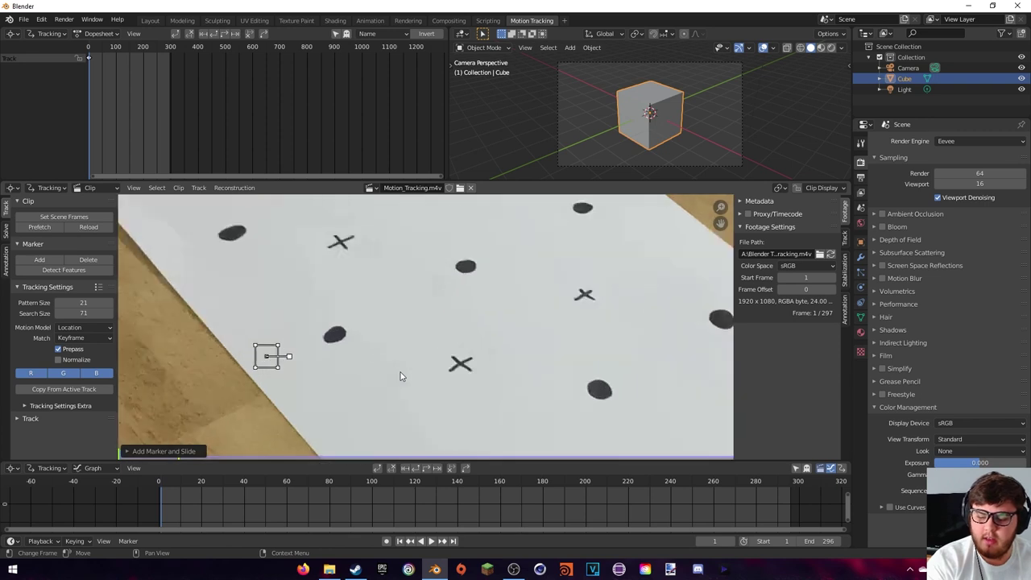
mouse_move(359, 356)
click(302, 392)
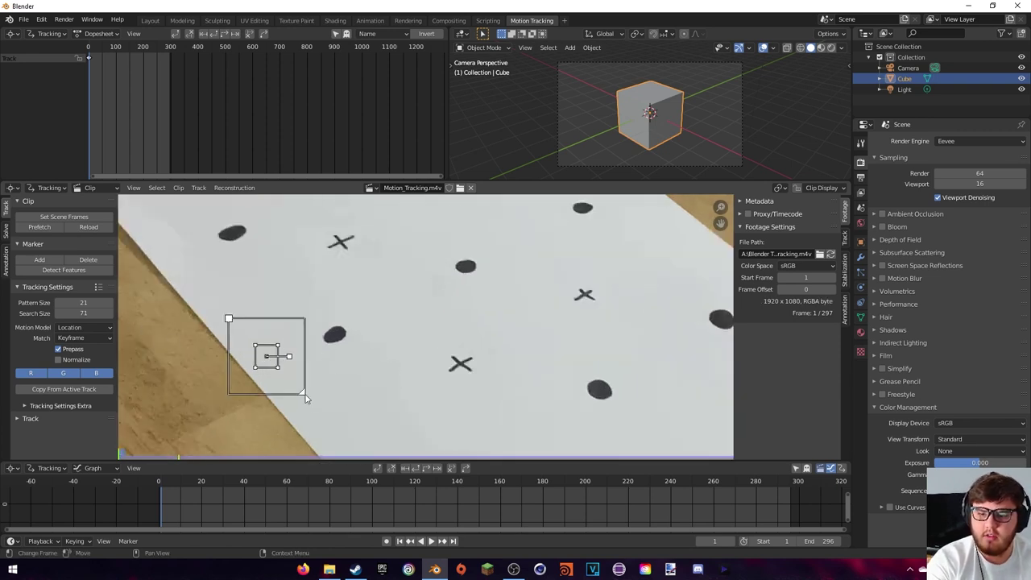
drag(303, 396, 303, 392)
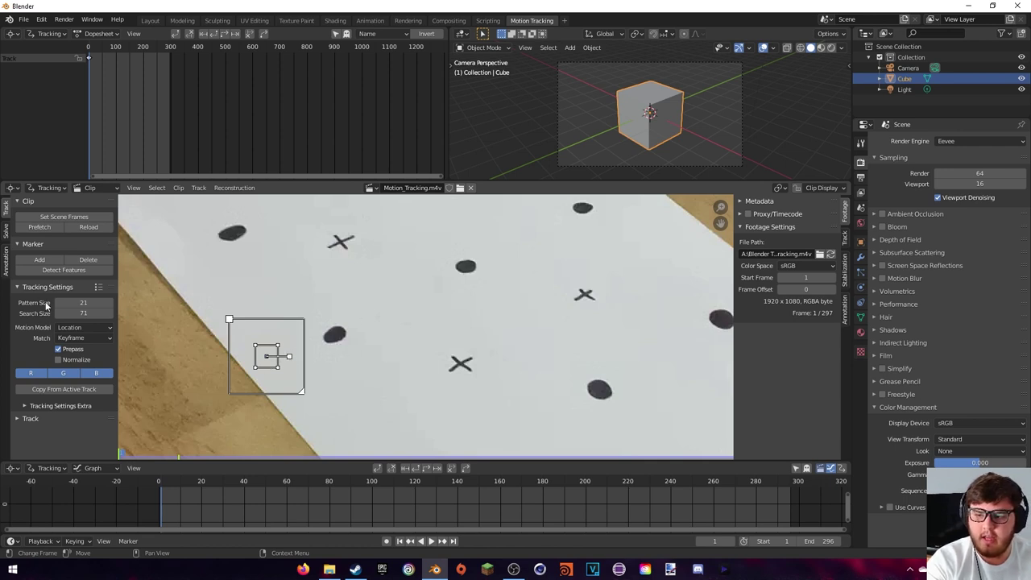
drag(289, 356, 288, 327)
key(ctrl+z)
key(ctrl+shift+z)
key(ctrl+z)
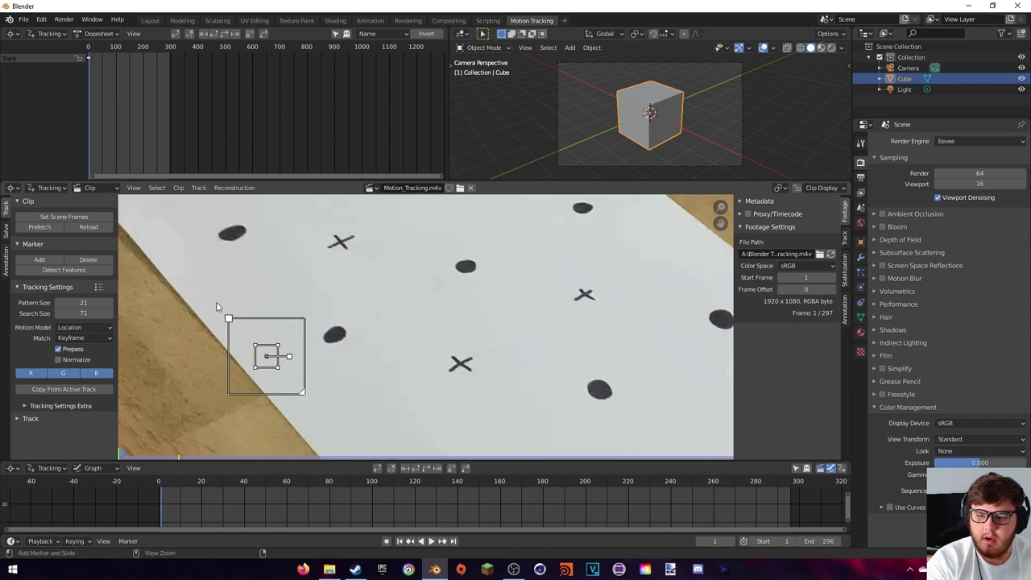
key(Delete)
Try pattern and search sizes of 75 and 185, and of 40 and 100, placing a test marker with each pair
drag(83, 302, 85, 313)
ctrl+click(296, 332)
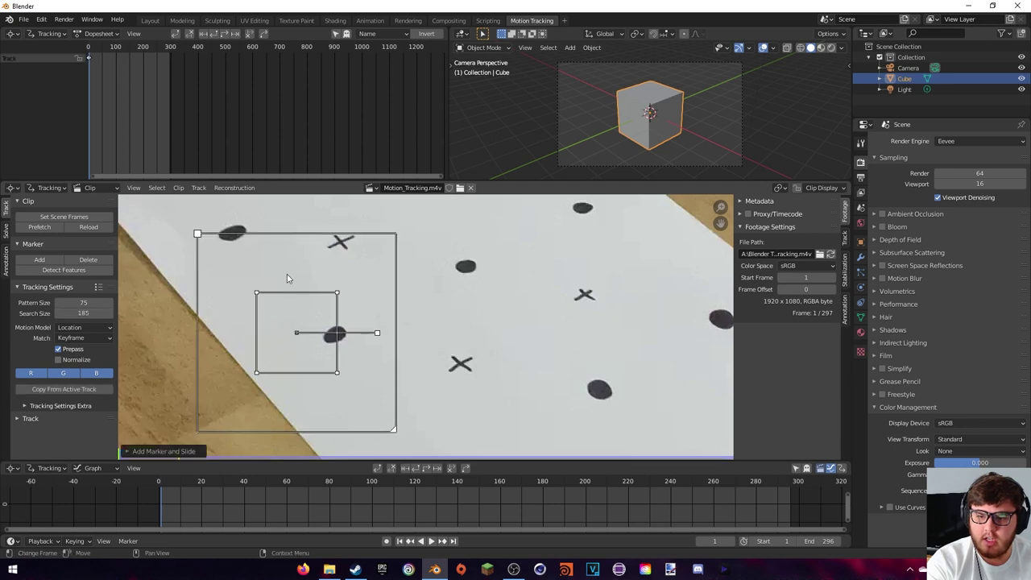
click(78, 302)
text(40)
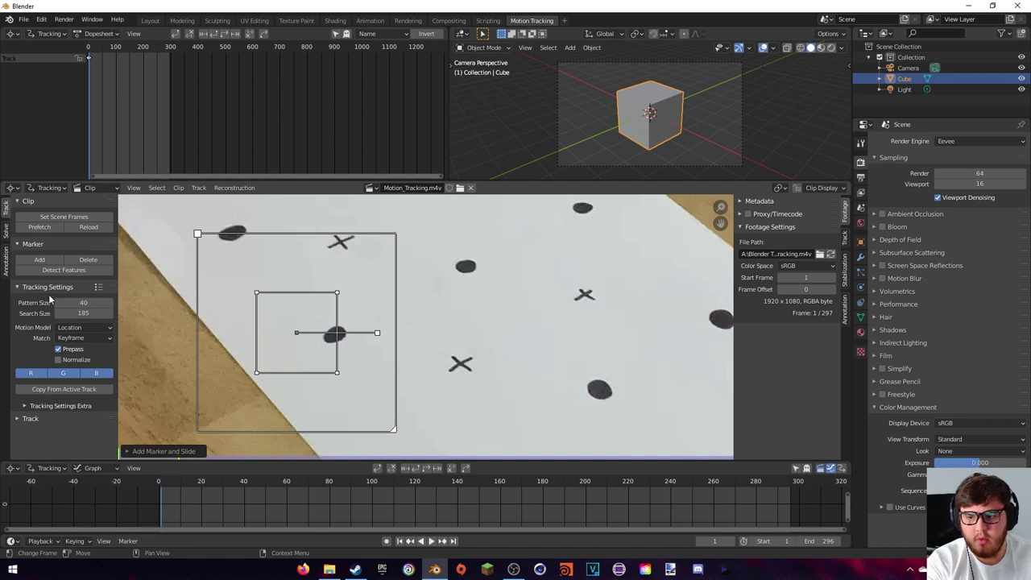
click(84, 312)
text(1)
key(Return)
ctrl+click(414, 340)
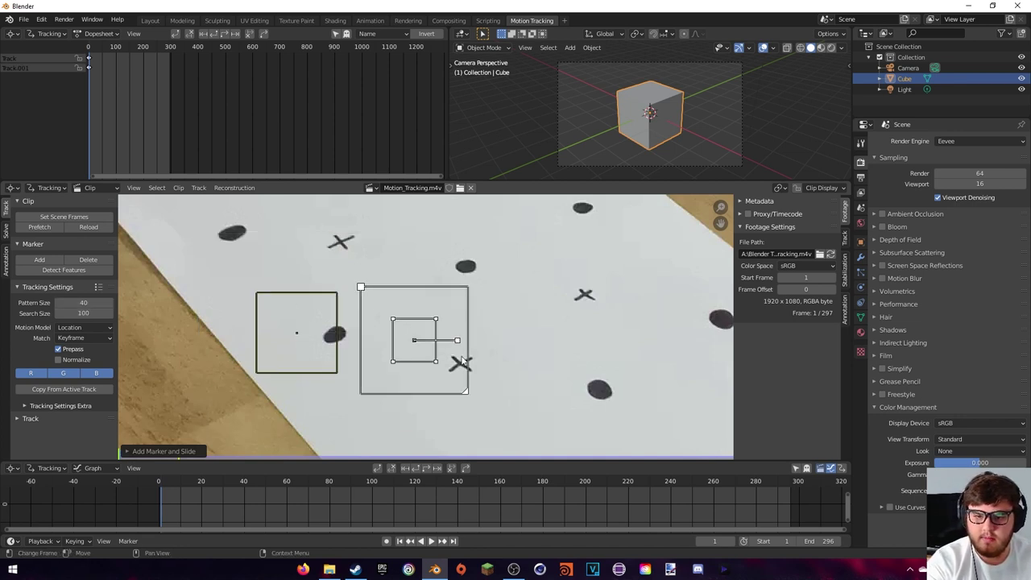
Clear the test markers, use pattern size 32 and search size 81, and try a marker on a paper dot before deleting it
key(ctrl+z)
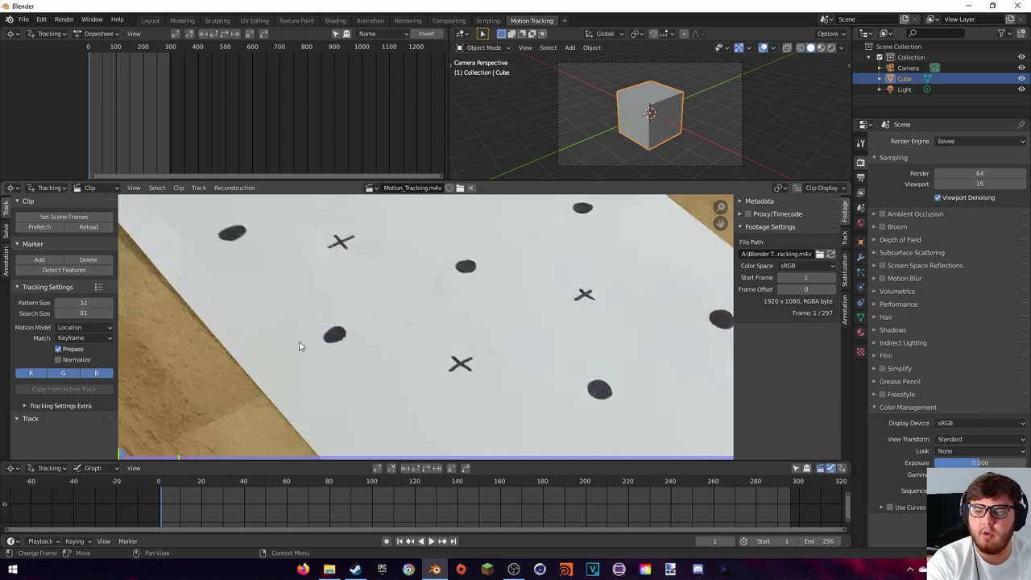
ctrl+click(334, 333)
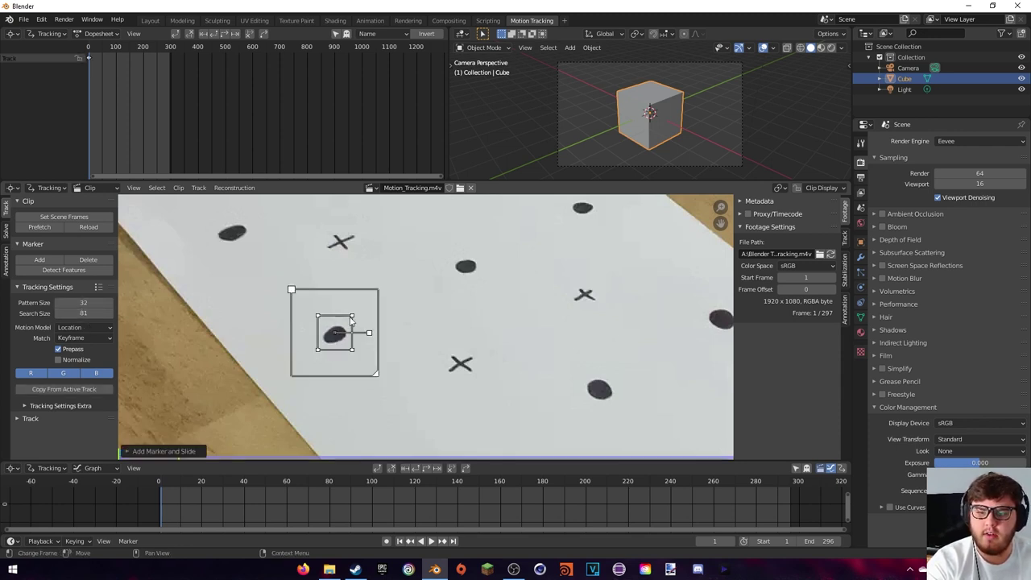
drag(340, 329, 340, 335)
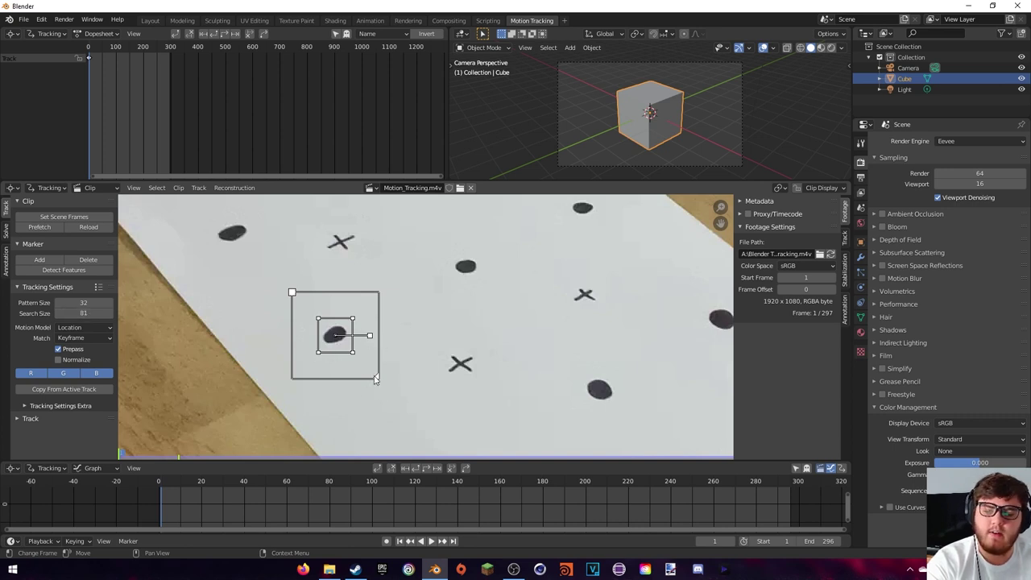
key(x)
click(382, 339)
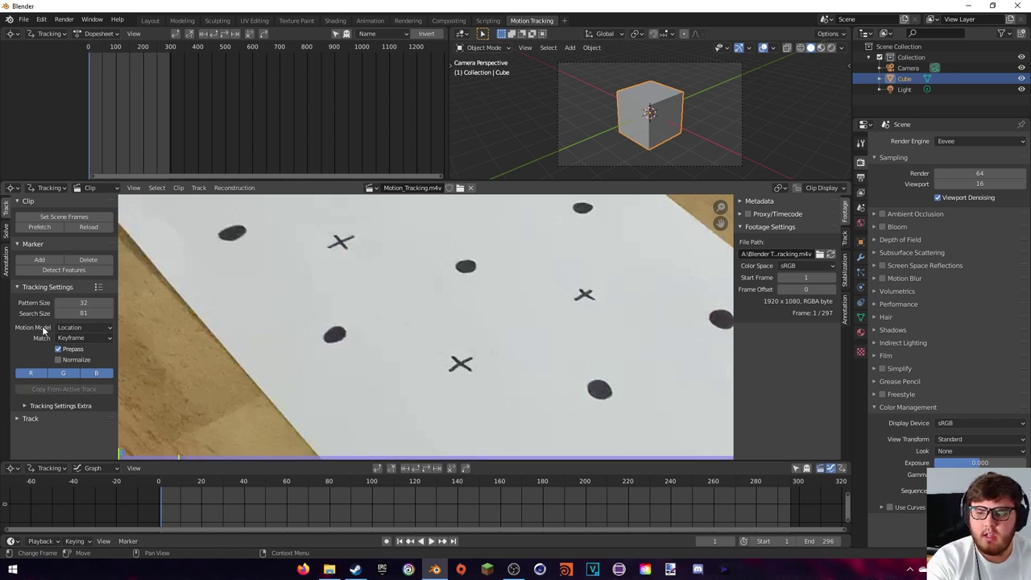
Set the tracking match to Previous frame and enable Normalize
scroll(225, 325, down, 4)
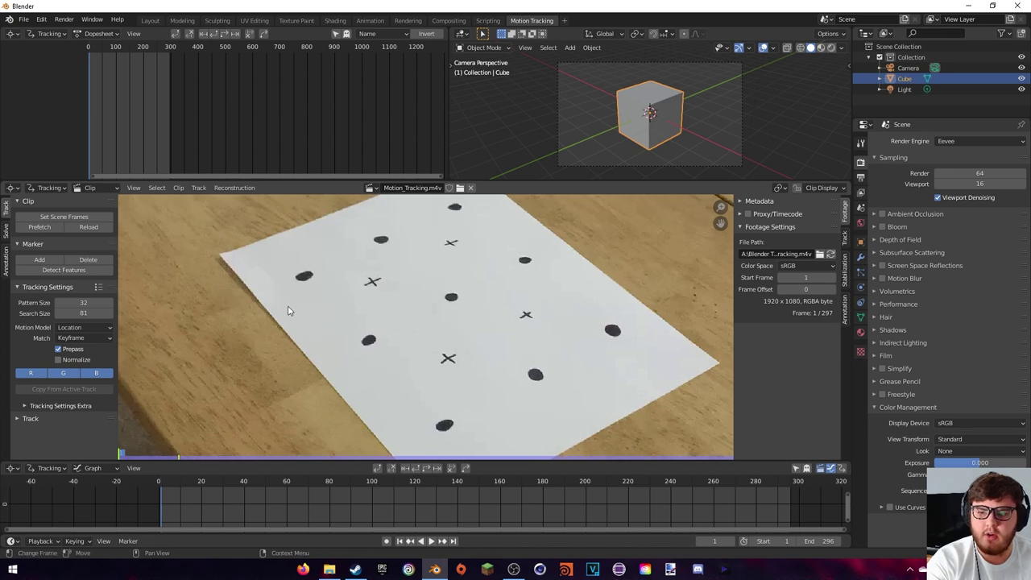
click(66, 338)
click(71, 364)
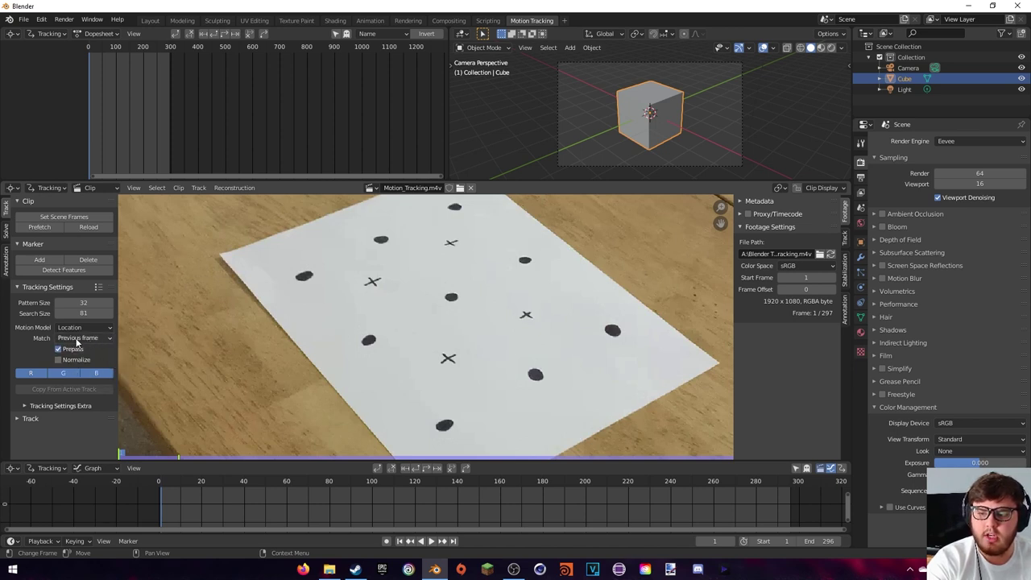
middle_drag(194, 326, 227, 328)
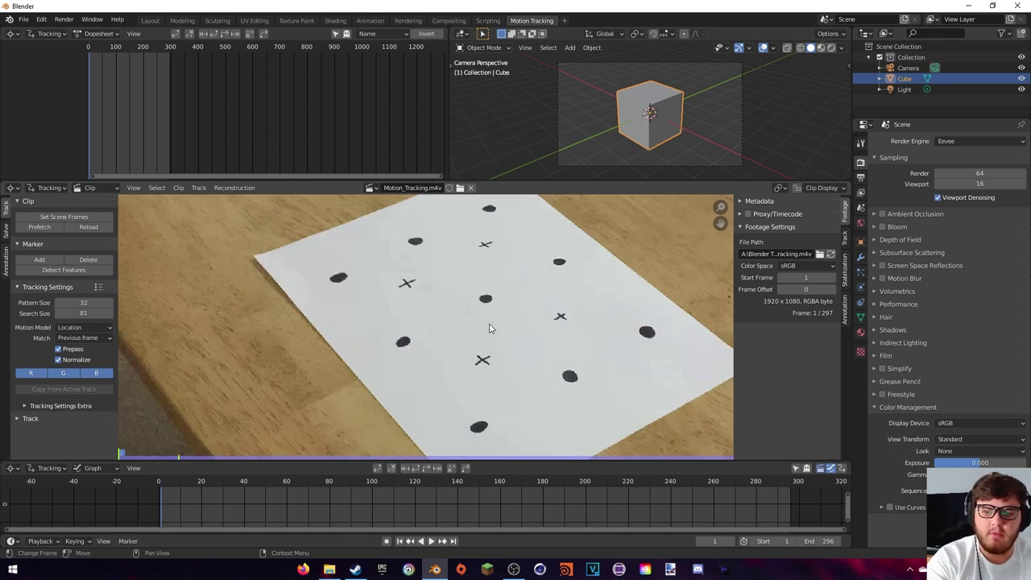
Set the correlation in the extra tracking settings to 0.9
click(22, 407)
scroll(32, 403, down, 1)
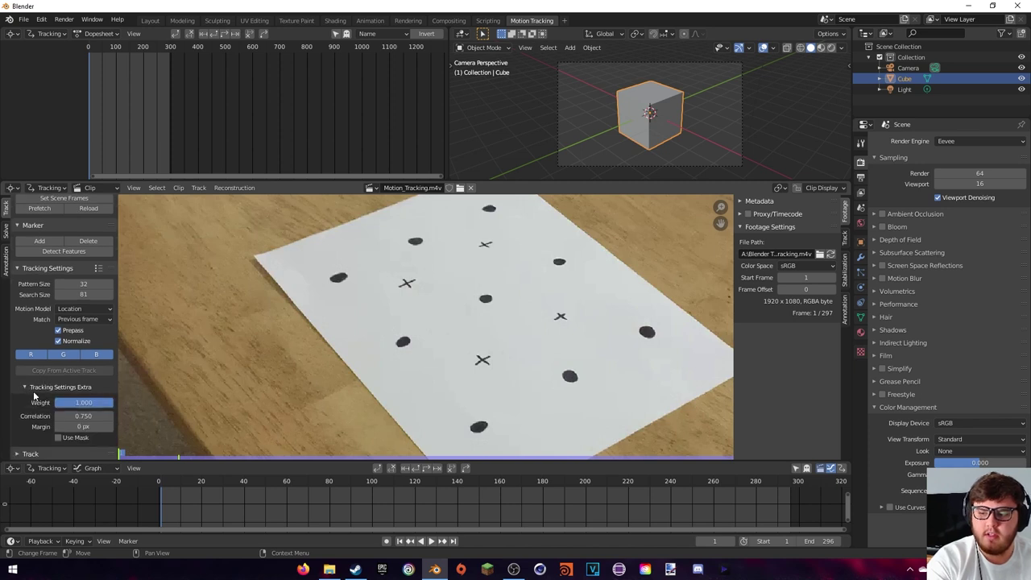
click(80, 415)
text(0.9)
key(Return)
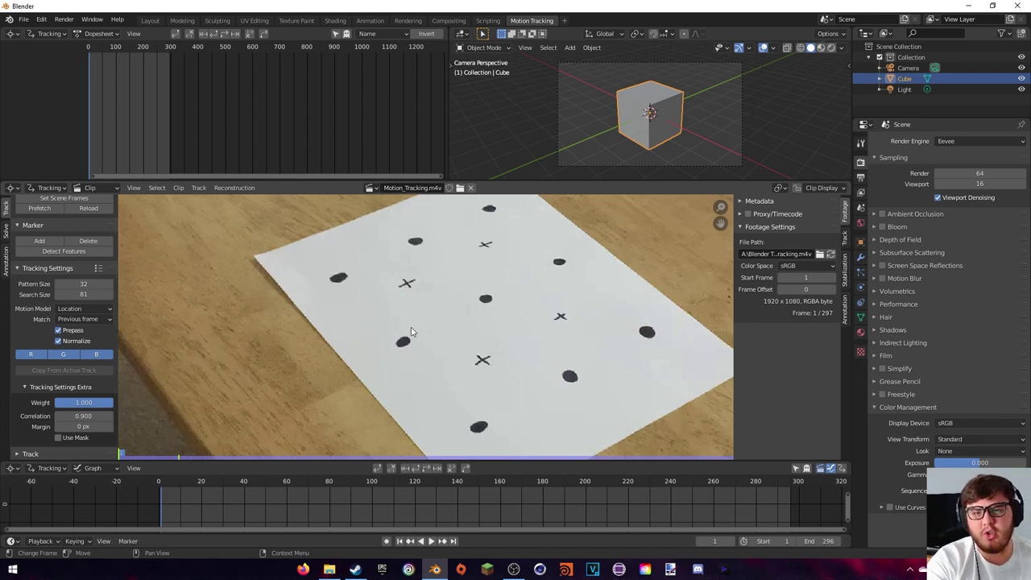
Add a tracking marker on the dot nearest the paper's front corner and centre it precisely using the track preview
middle_drag(437, 329, 372, 330)
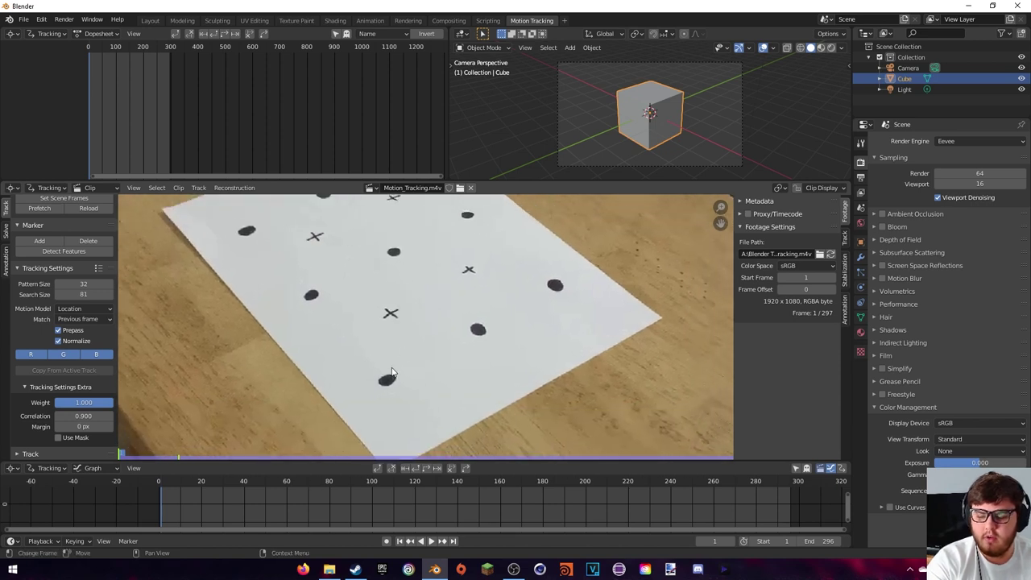
ctrl+click(386, 379)
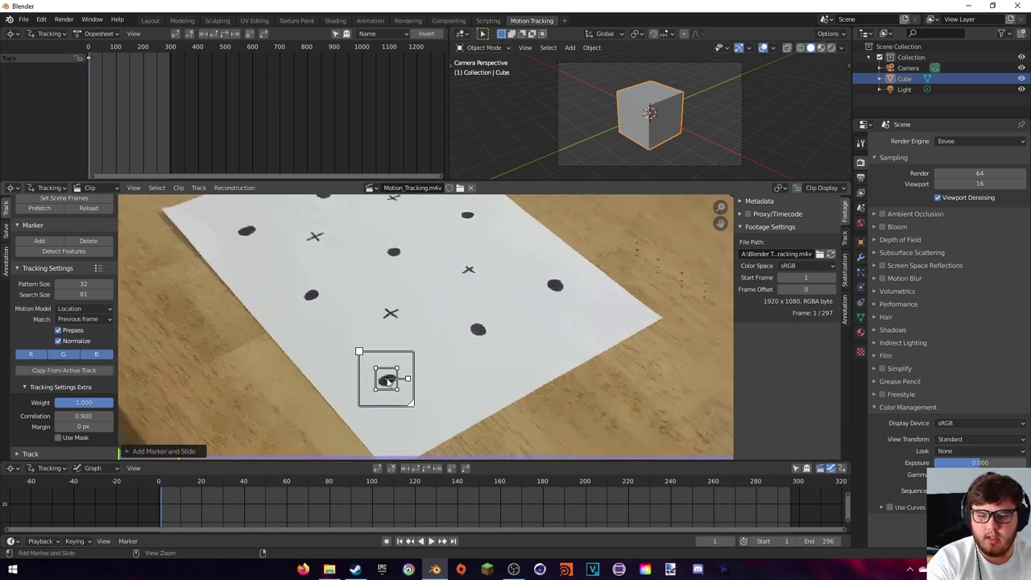
scroll(430, 375, up, 3)
mouse_move(430, 376)
middle_down()
mouse_move(525, 237)
mouse_move(511, 251)
middle_up()
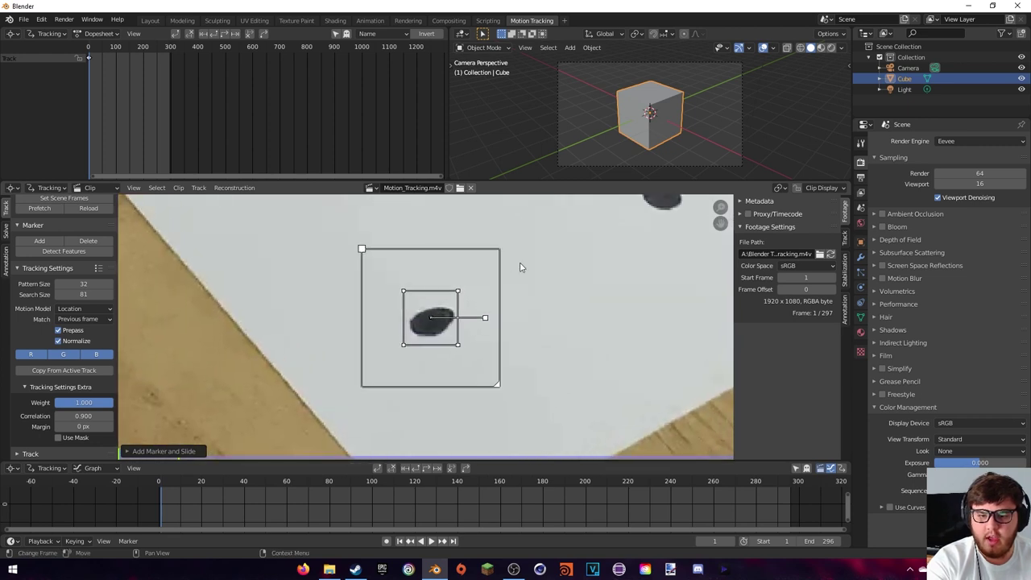
click(845, 238)
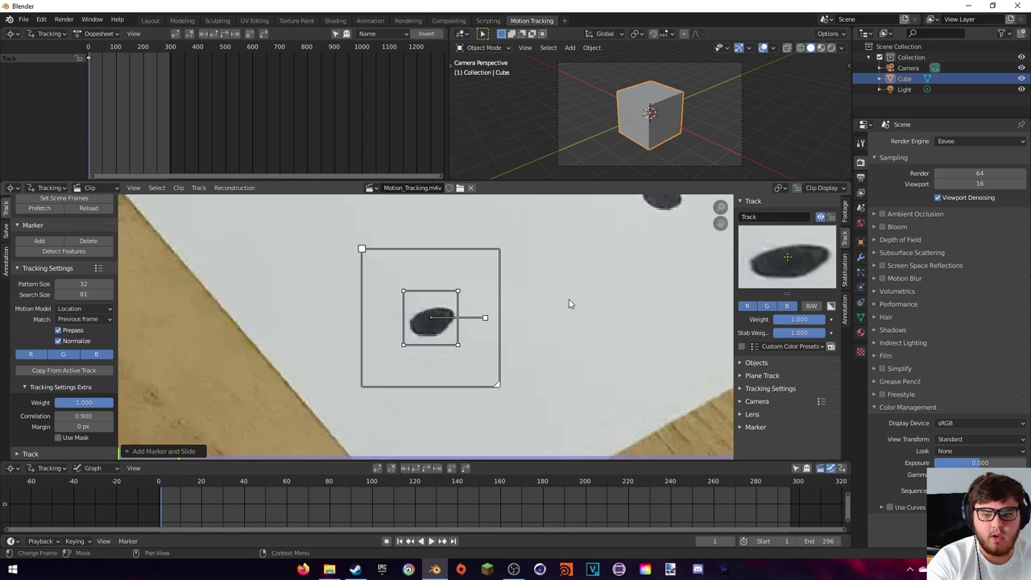
drag(776, 260, 775, 269)
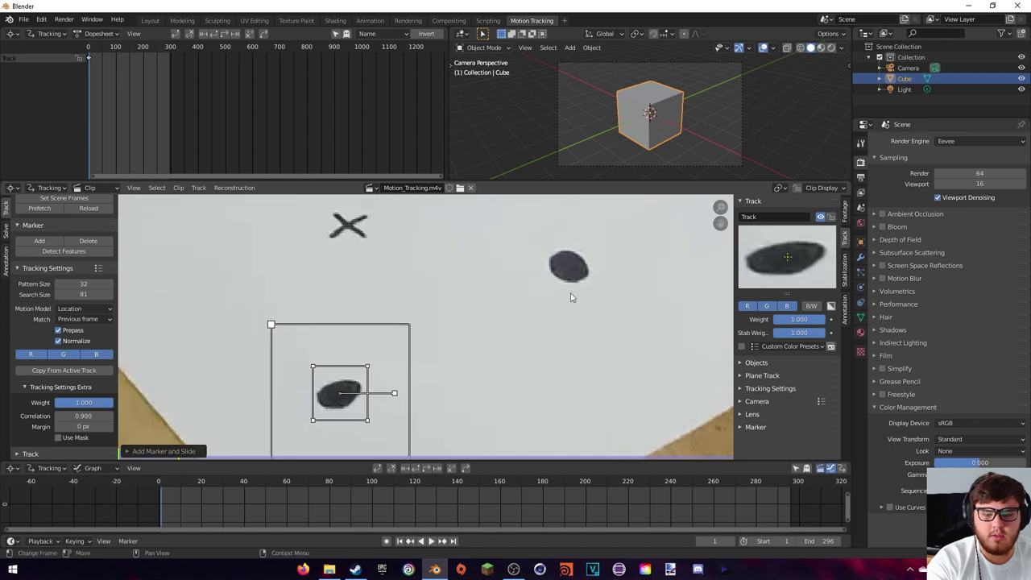
scroll(578, 287, up, 2)
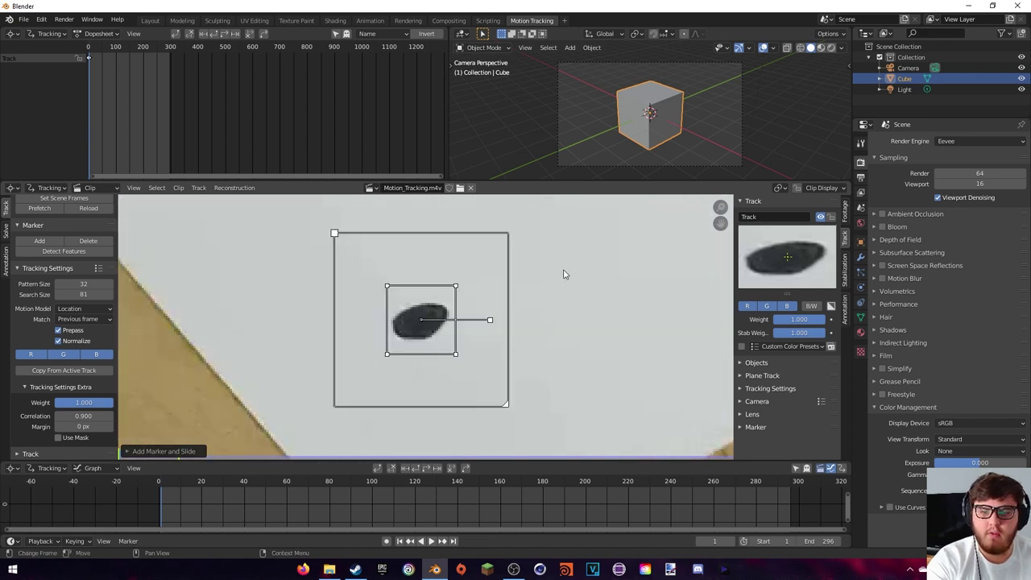
Add a tracking marker on each remaining dot and cross on the paper
mouse_move(580, 239)
middle_down()
mouse_move(485, 347)
mouse_move(314, 419)
middle_up()
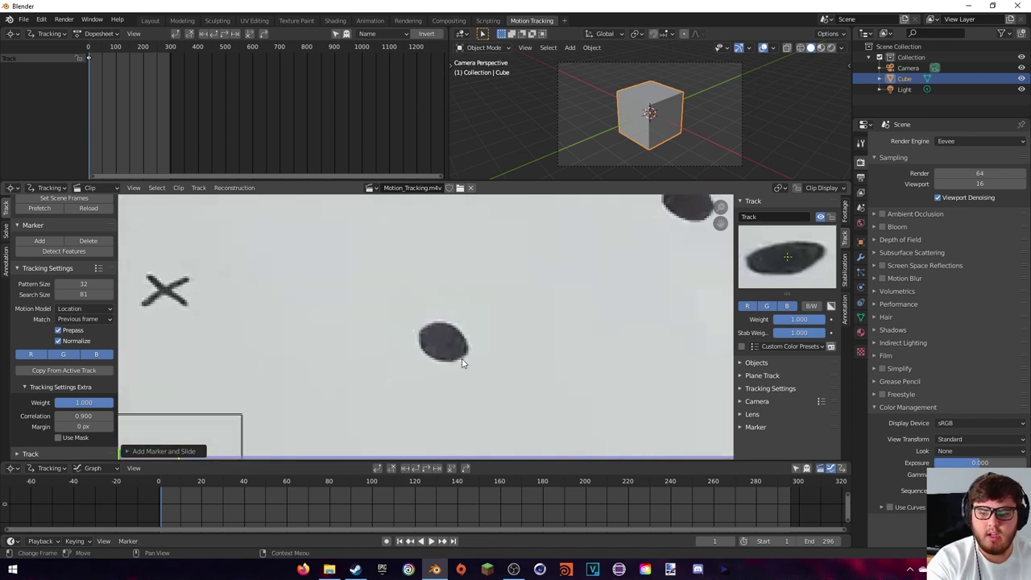
scroll(460, 358, down, 2)
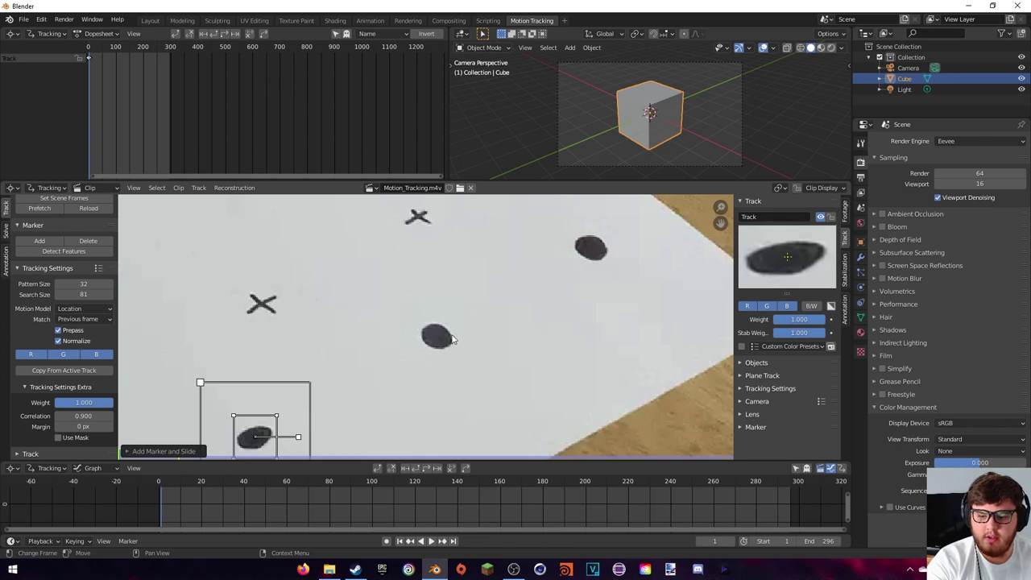
ctrl+click(437, 340)
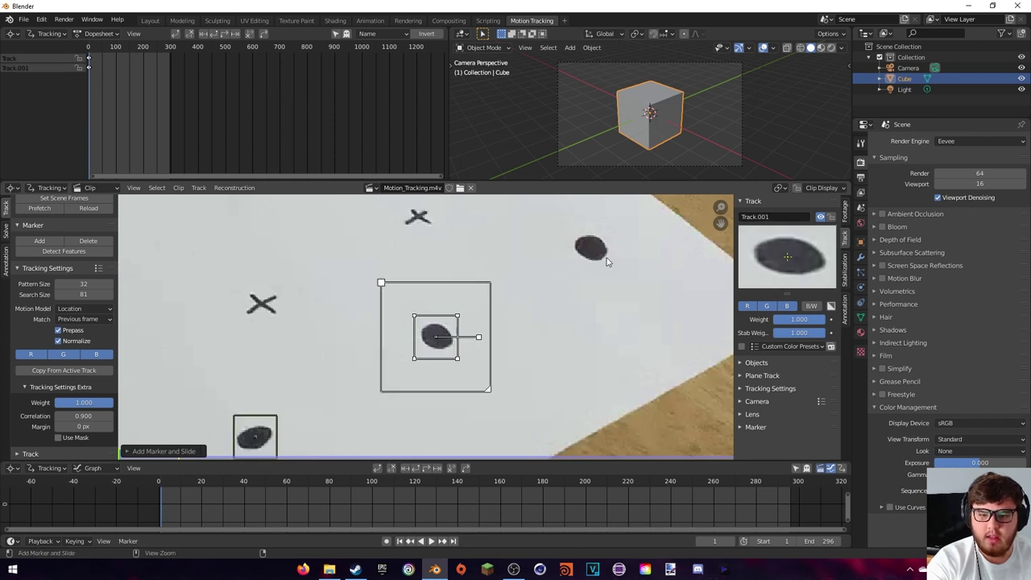
ctrl+click(590, 252)
mouse_move(472, 292)
middle_down()
mouse_move(575, 287)
mouse_move(491, 339)
middle_up()
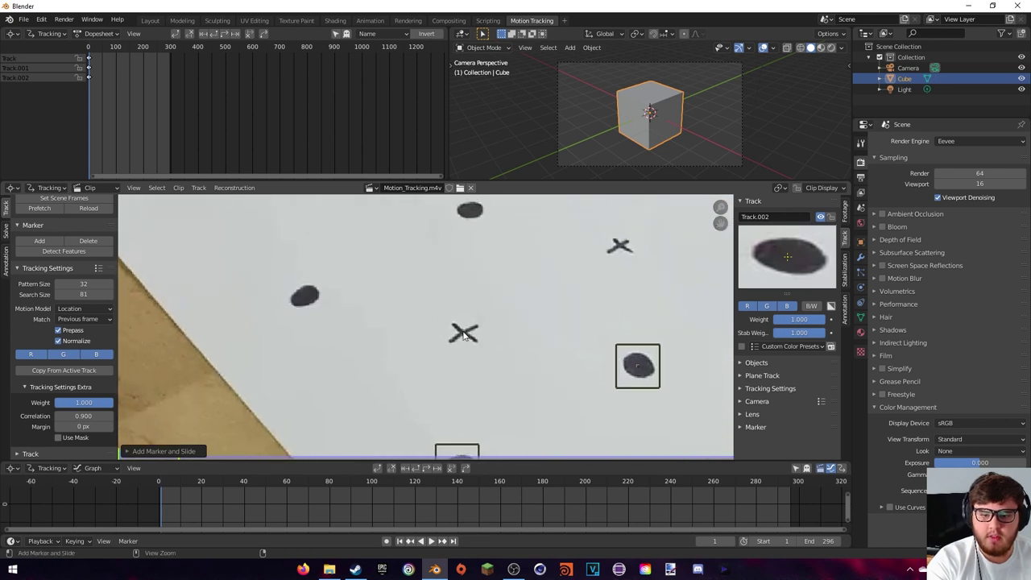
ctrl+click(464, 335)
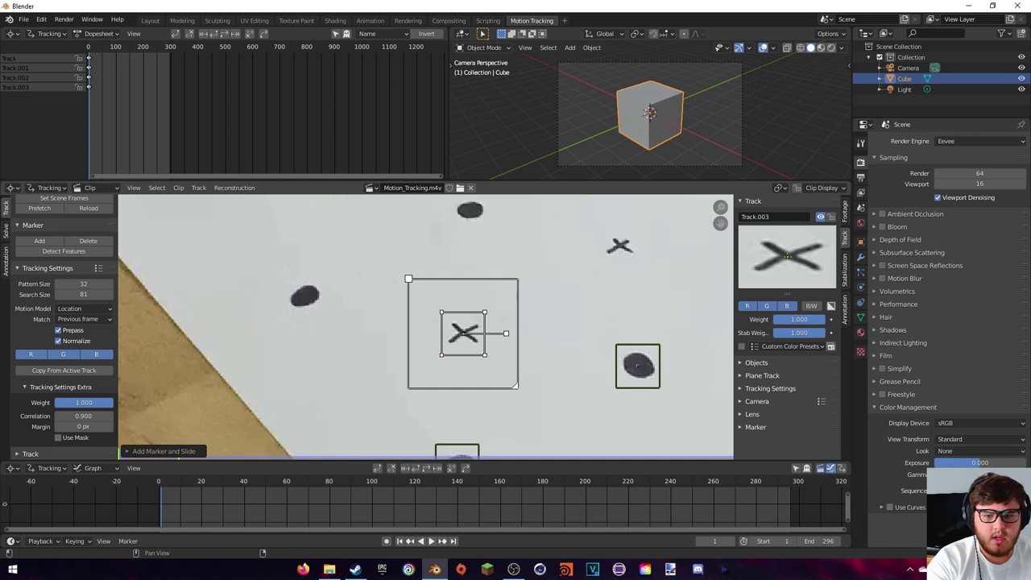
middle_drag(612, 288, 490, 337)
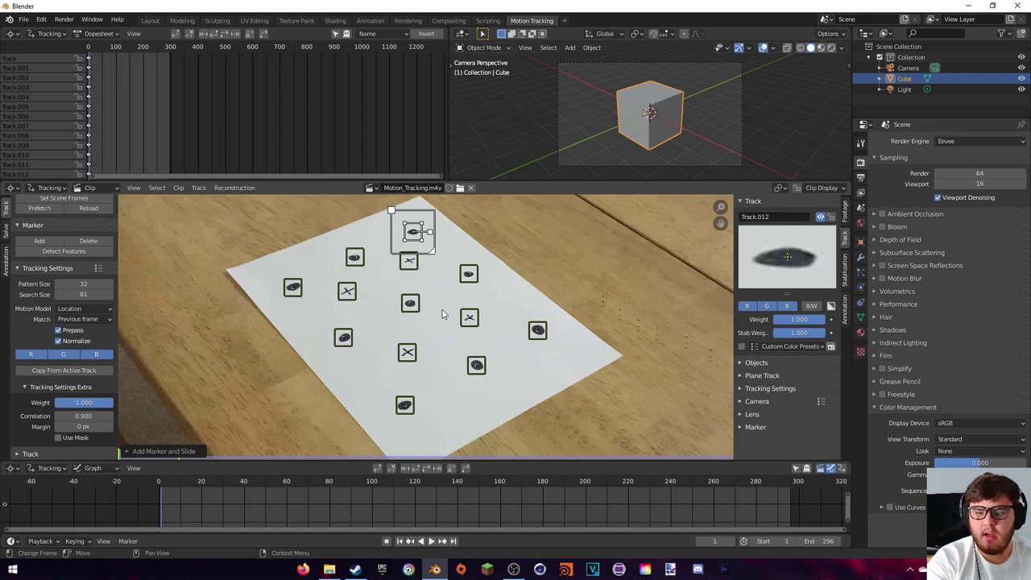
Select all the tracking markers and track them forward through the whole clip
key(a)
key(KP_Decimal)
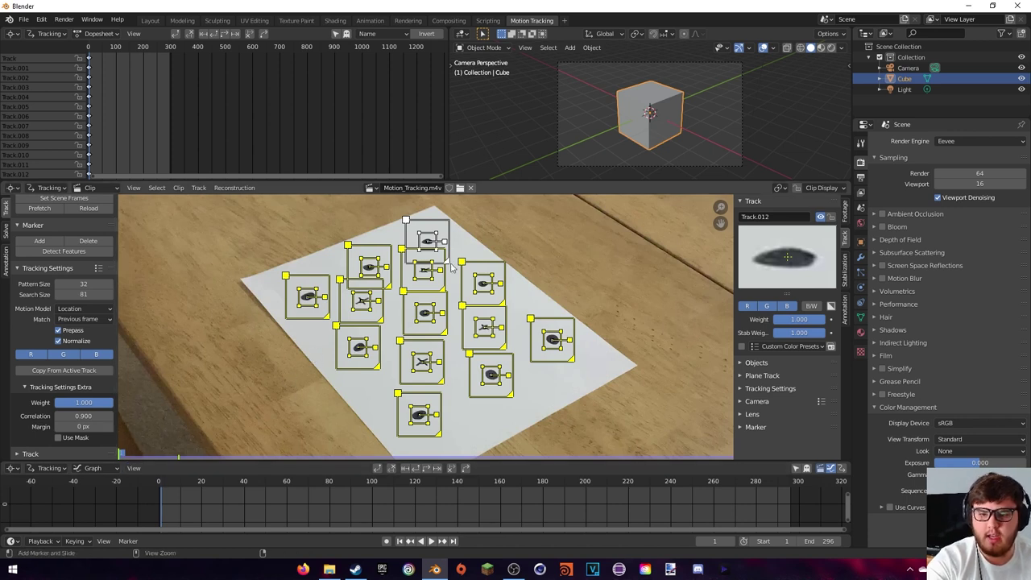
key(ctrl+t)
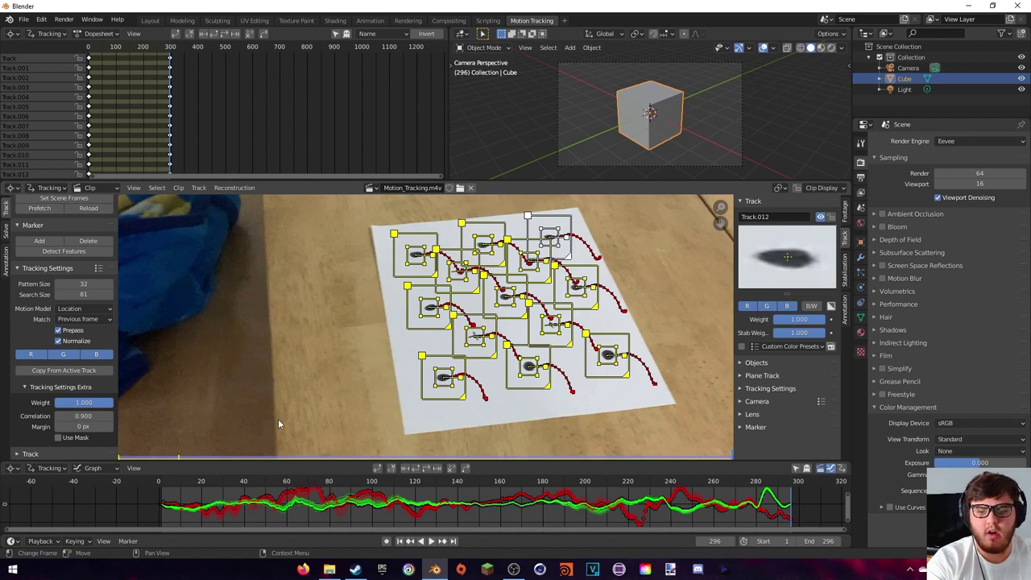
Try moving the first track's marker off its dot at frame 135, undo it, and inspect the tracking curves
mouse_move(266, 485)
mouse_down()
mouse_move(759, 487)
mouse_move(448, 486)
mouse_up()
mouse_move(330, 339)
mouse_down()
mouse_move(410, 410)
mouse_move(279, 376)
mouse_up()
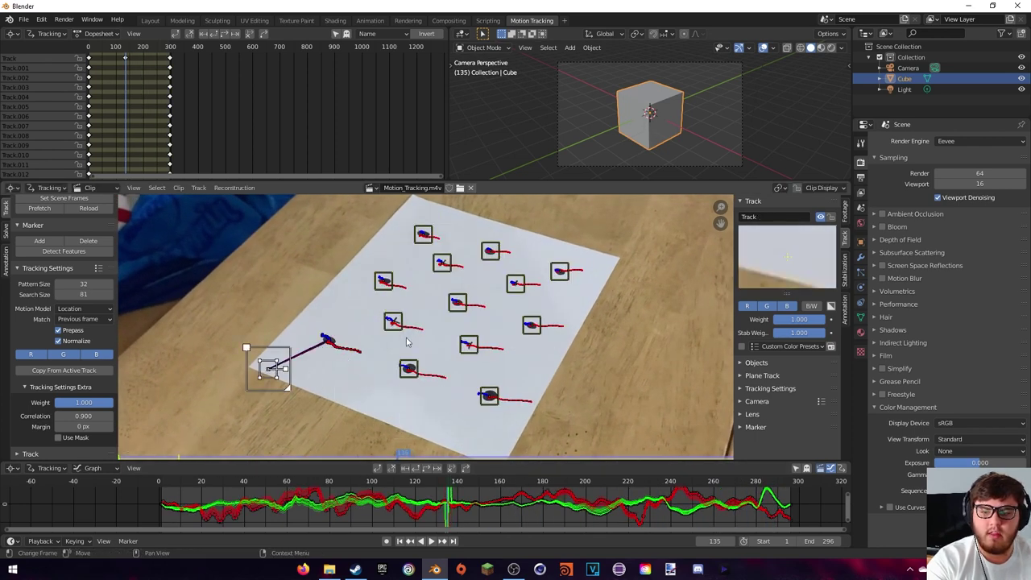
key(ctrl+z)
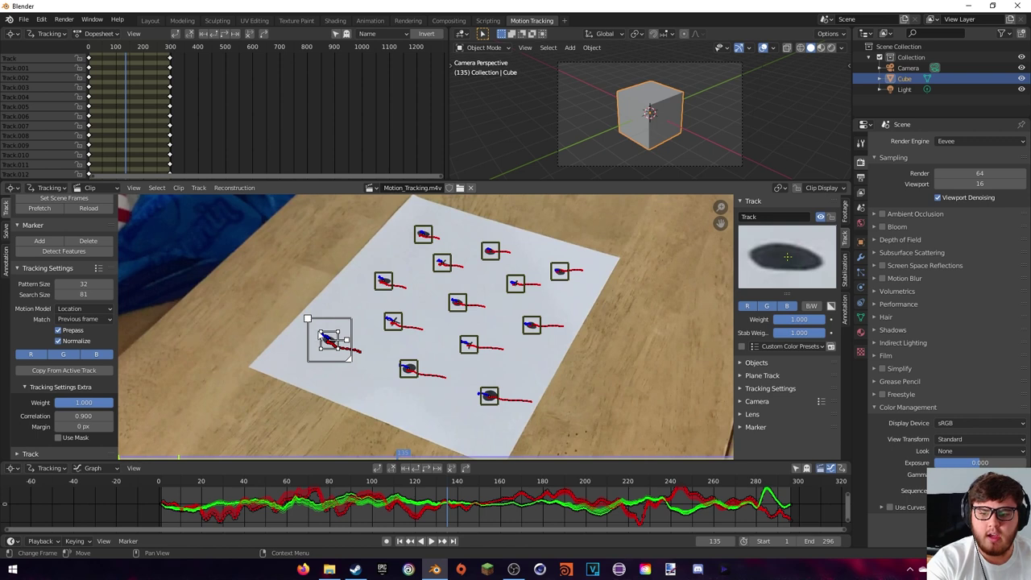
scroll(441, 501, down, 2)
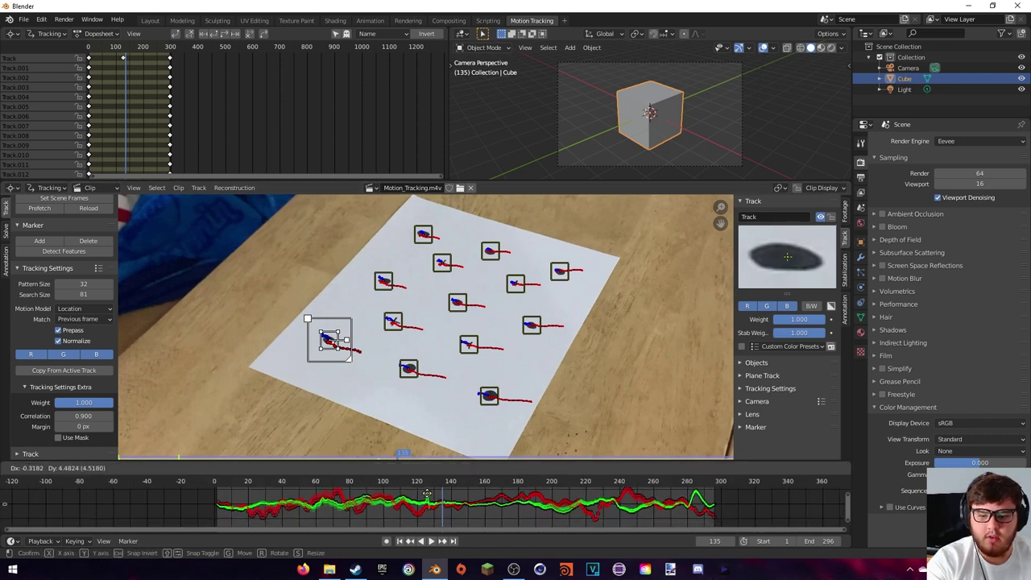
mouse_move(426, 478)
middle_down()
mouse_move(433, 493)
mouse_move(415, 492)
middle_up()
drag(499, 462, 499, 468)
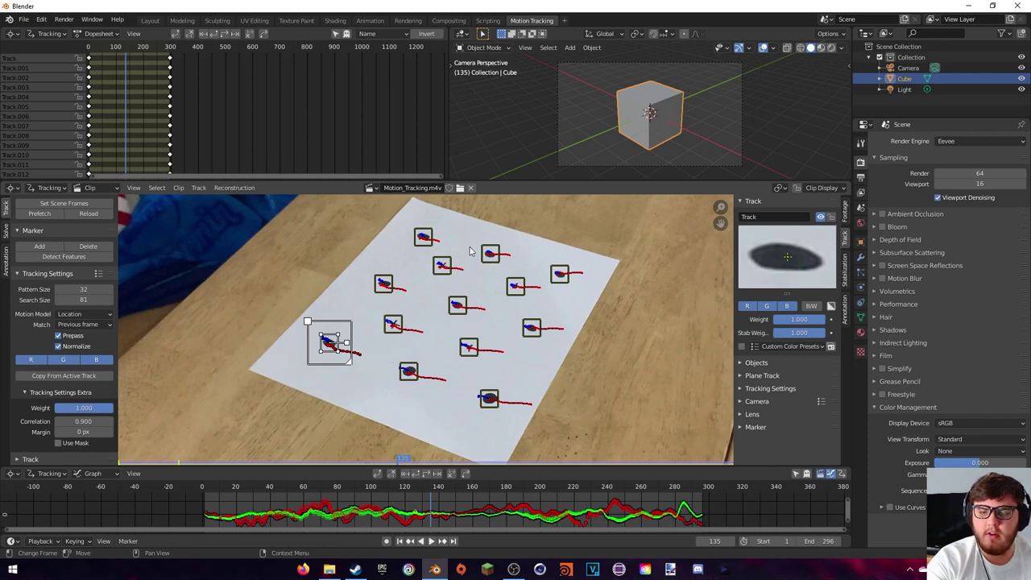
Solve the camera motion with automatic Keyframe selection enabled and refinement of focal length and K1 distortion
click(7, 229)
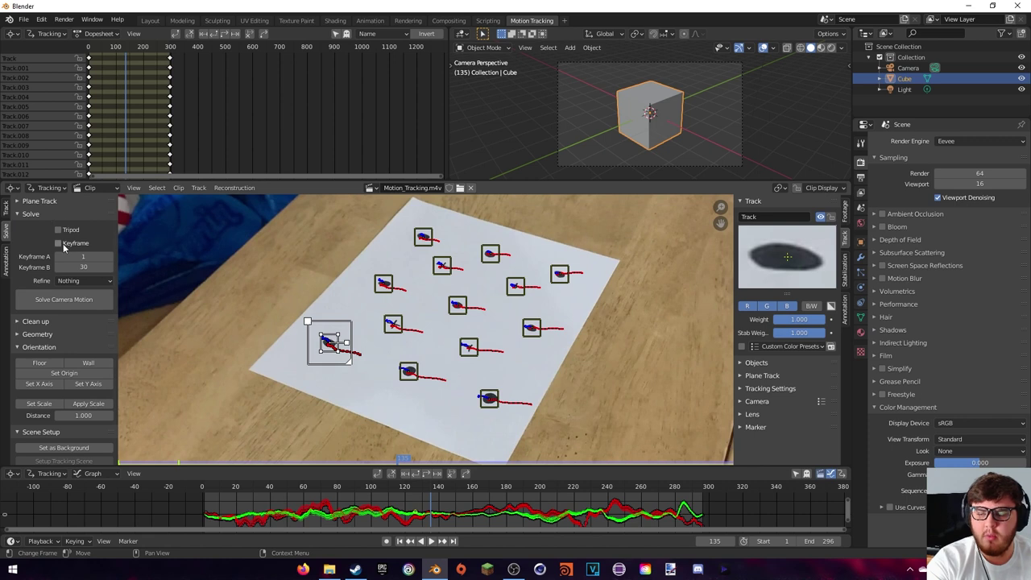
click(63, 243)
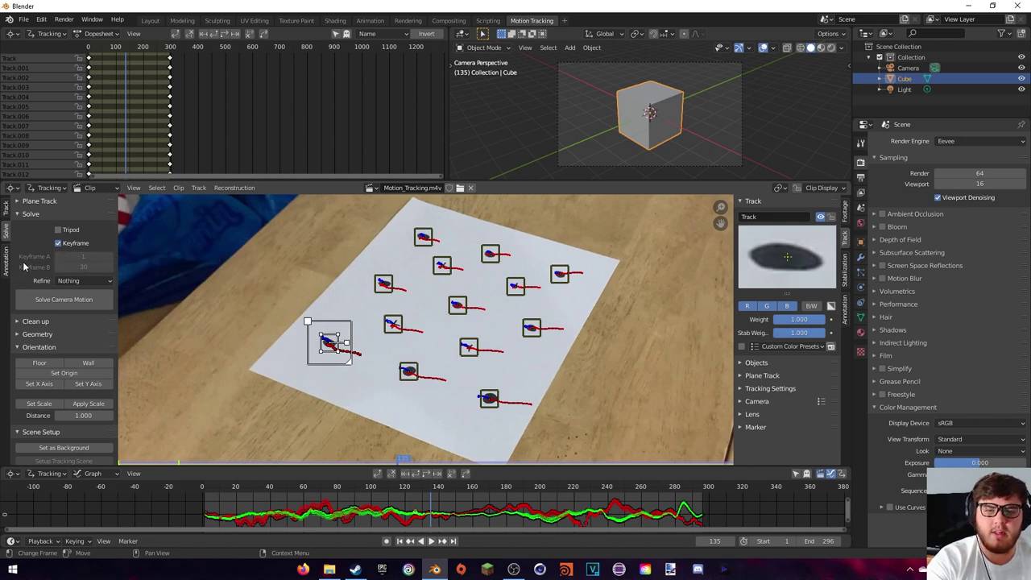
click(68, 281)
click(80, 325)
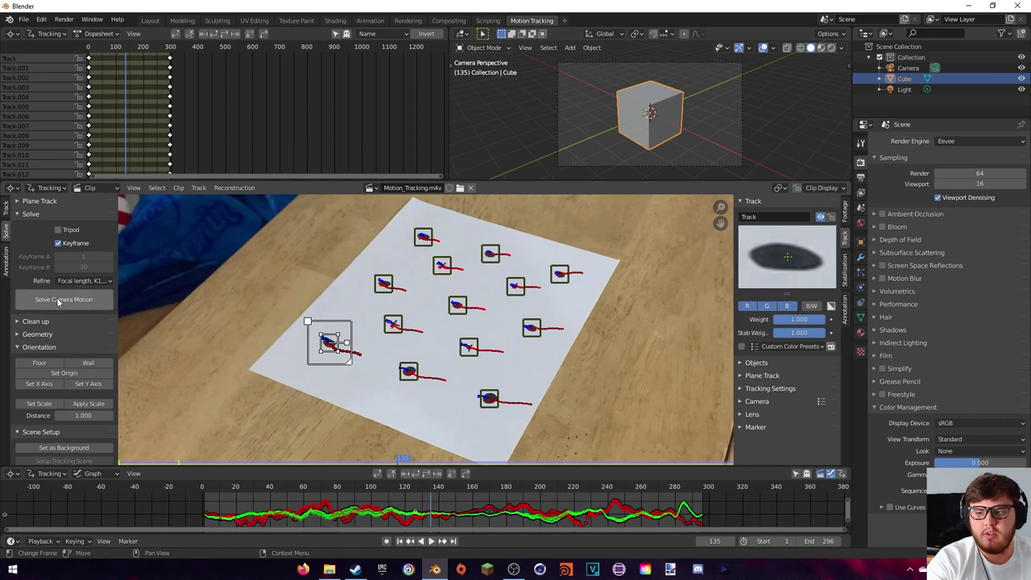
click(58, 301)
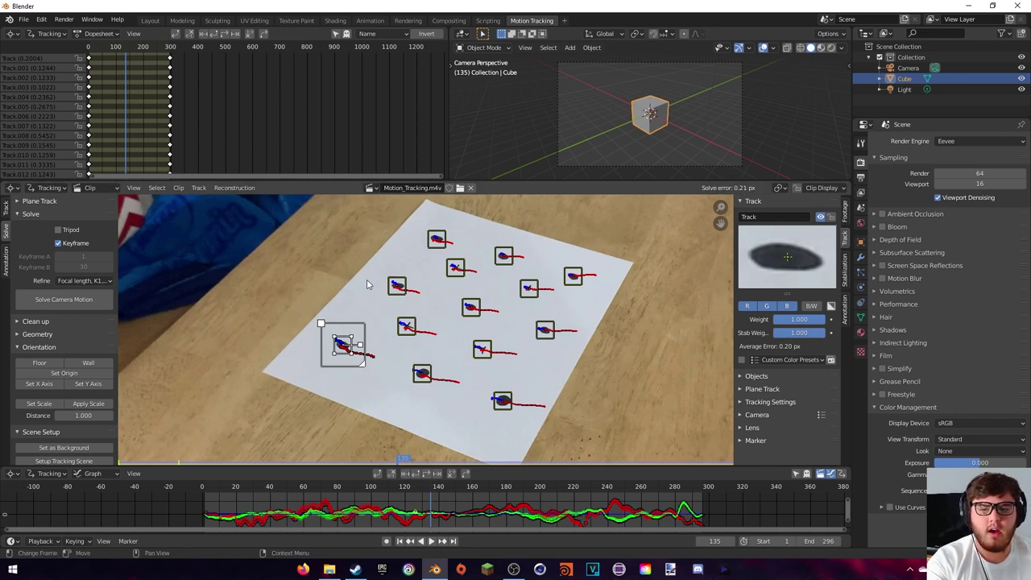
Inspect the solved motion paths around the cross marker Track.004 at different frames
scroll(497, 393, up, 3)
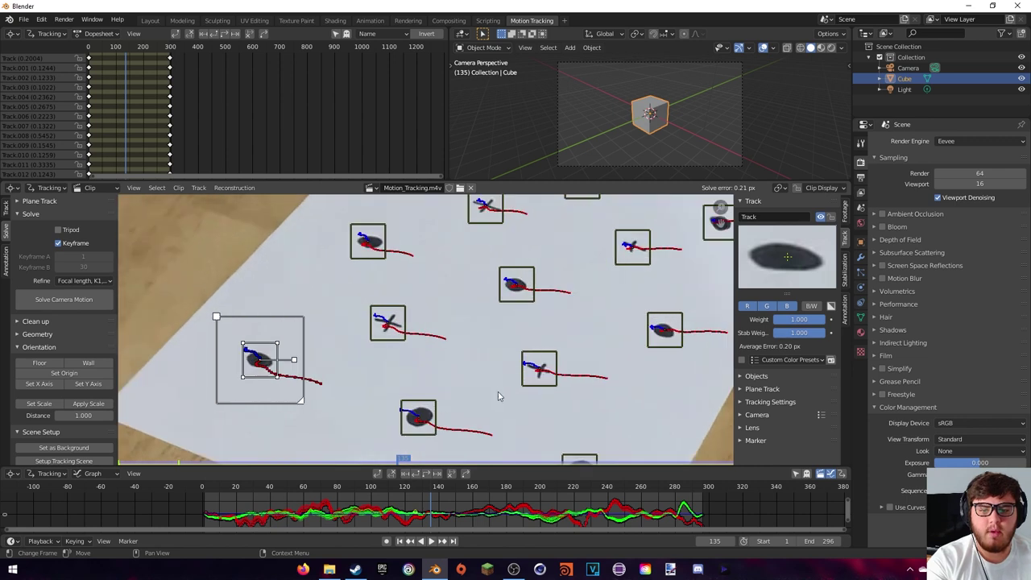
middle_drag(439, 291, 425, 326)
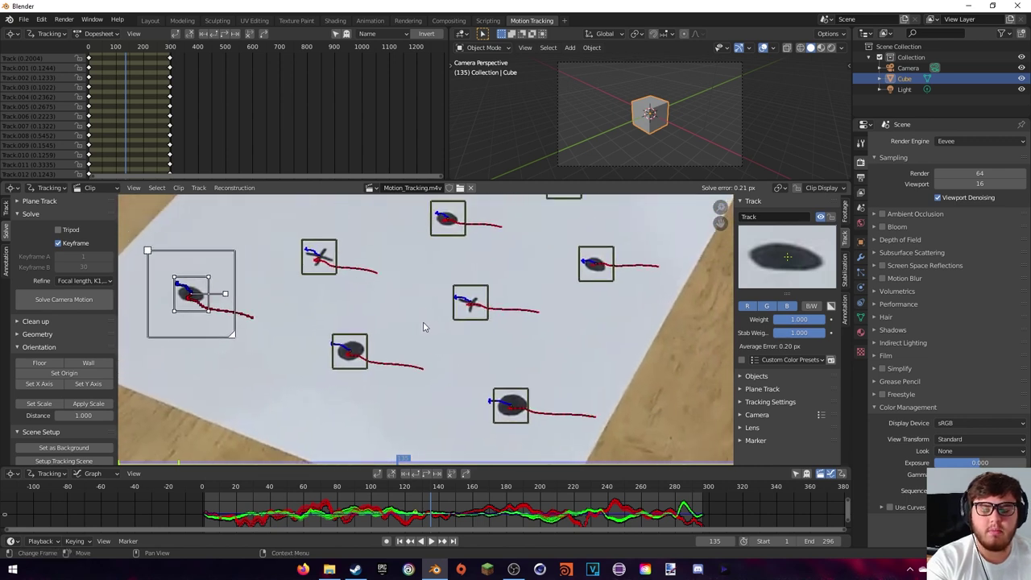
click(463, 305)
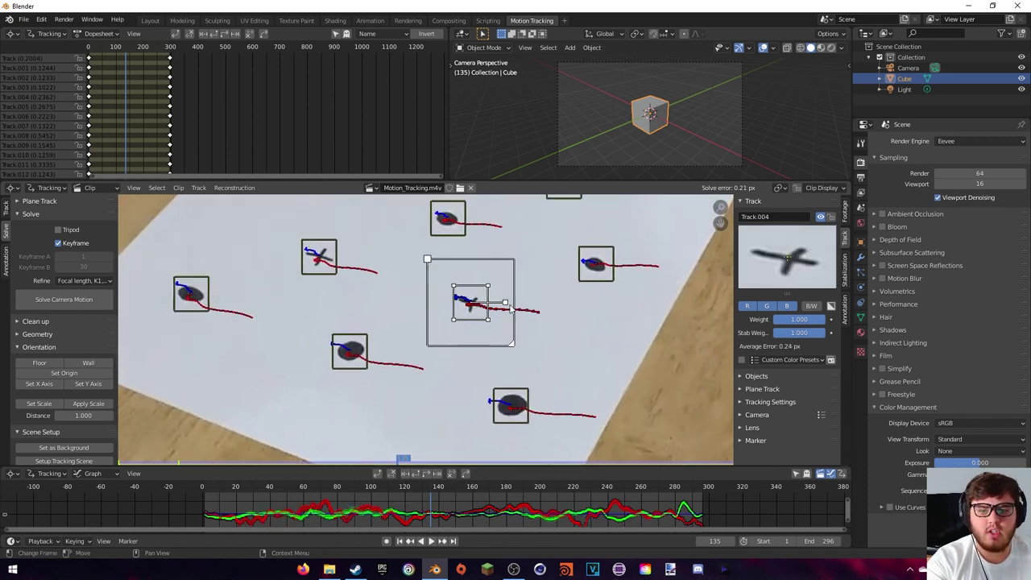
key(shift+ctrl+t)
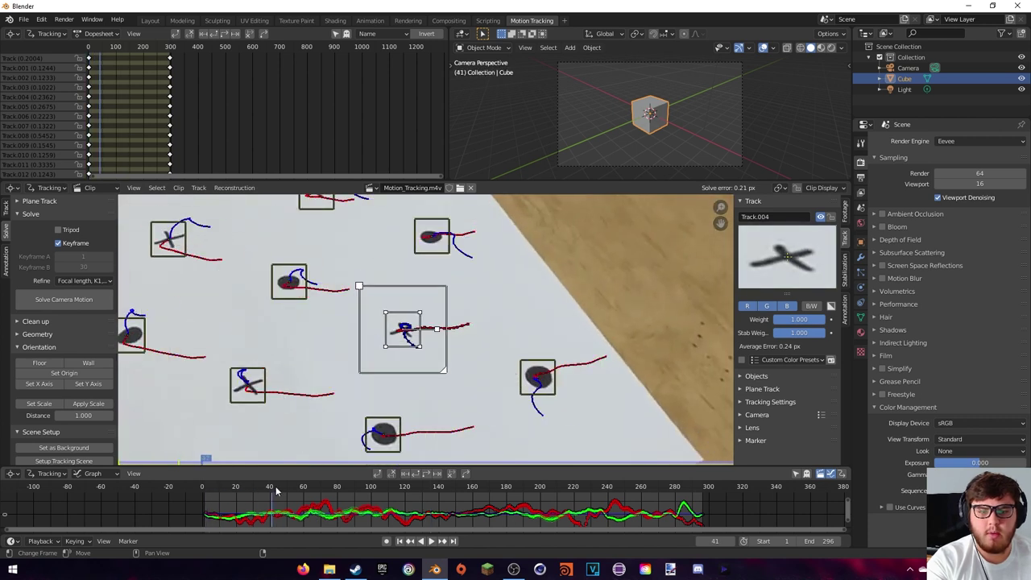
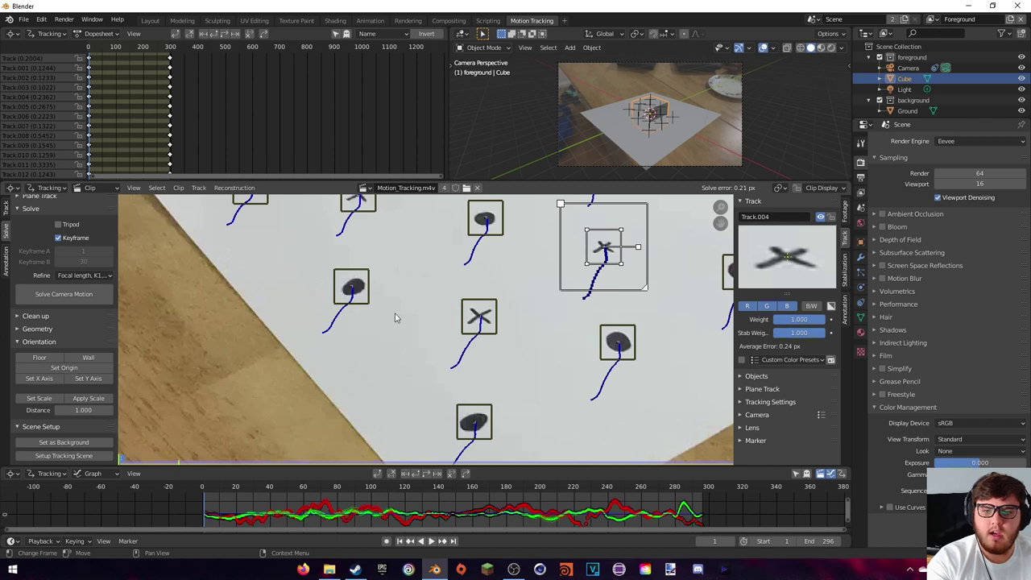
Define the floor plane from the lower central cross, the central dot and the cross beside them
scroll(396, 315, down, 3)
click(451, 348)
shift+click(461, 302)
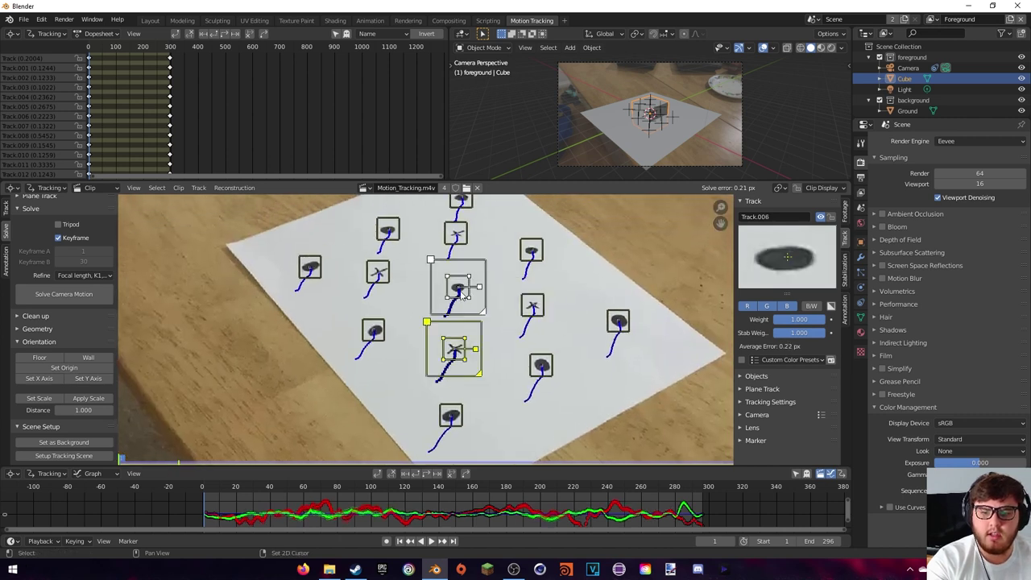
shift+click(524, 303)
middle_drag(523, 314, 545, 316)
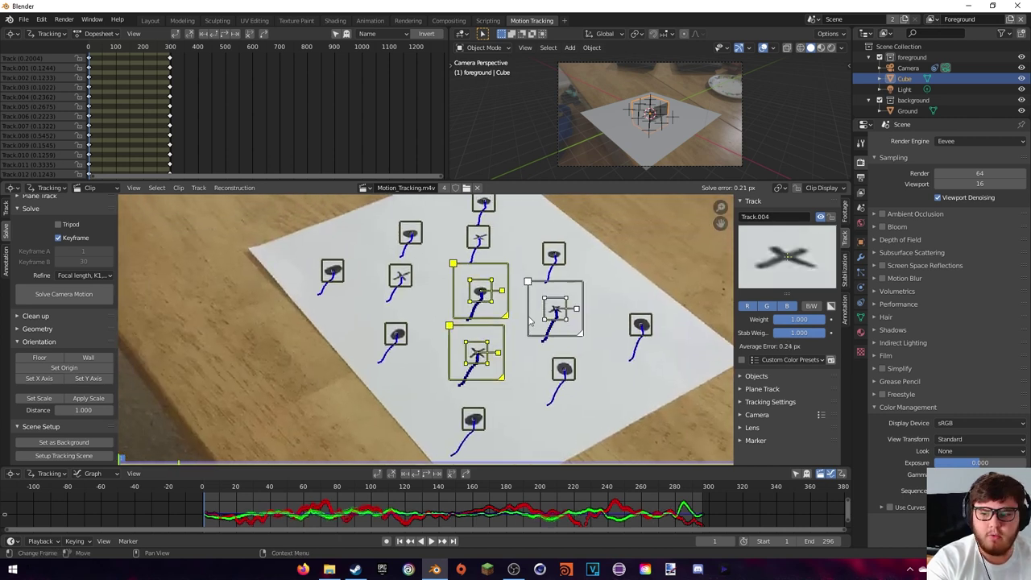
mouse_move(230, 337)
middle_down()
mouse_move(242, 384)
mouse_move(225, 353)
middle_up()
middle_drag(486, 361, 480, 355)
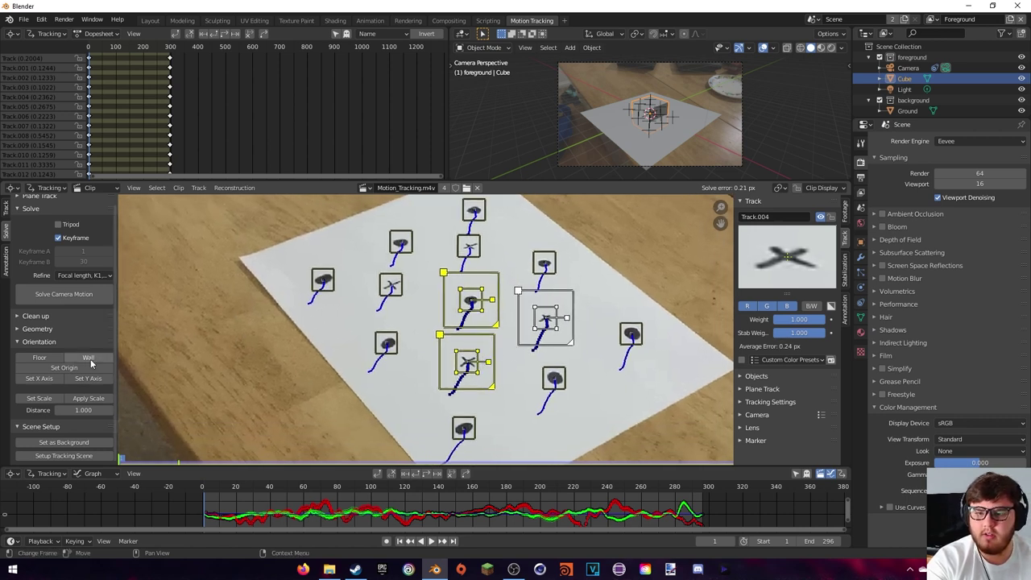
click(42, 361)
Set the scene scale from the distance between the dot near the paper's left edge and the cross above it
middle_drag(432, 335, 465, 338)
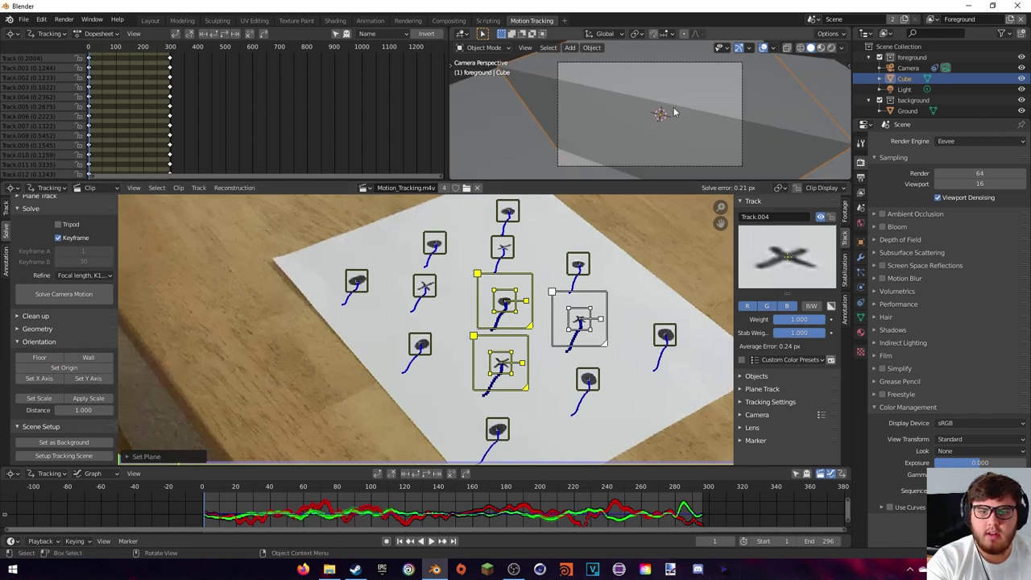
click(442, 336)
shift+click(436, 295)
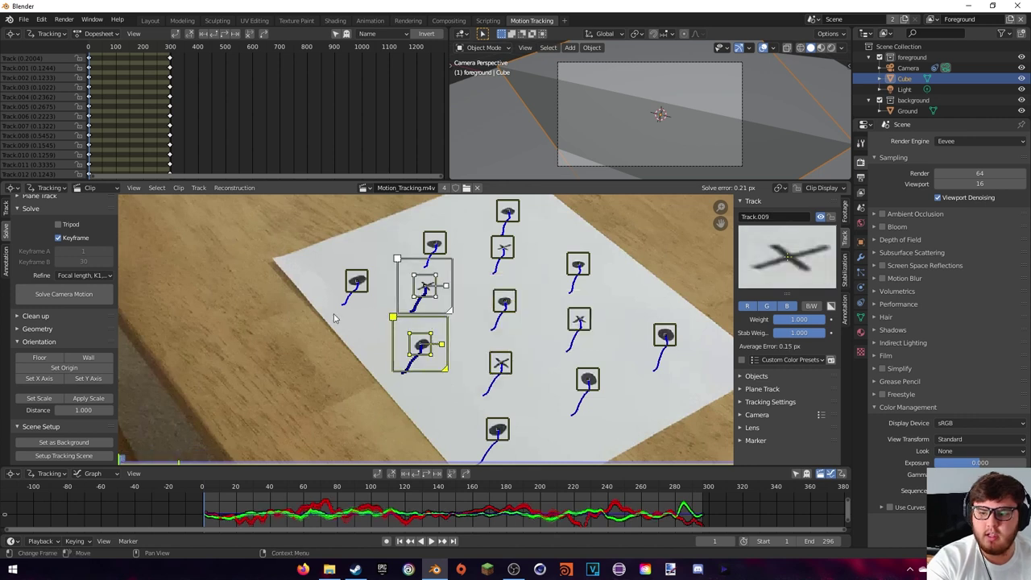
click(38, 398)
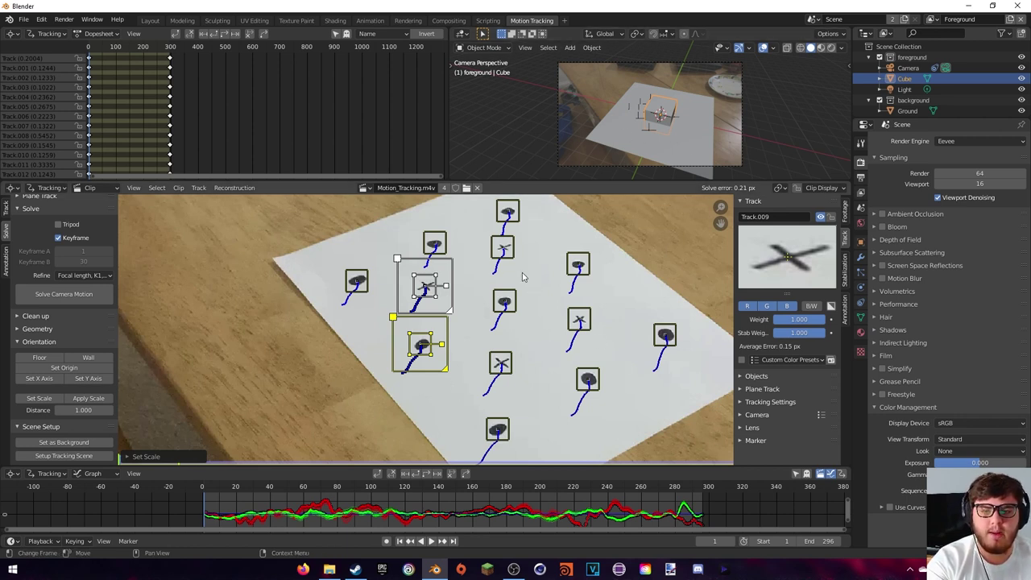
Place the scene origin on the paper's central dot, align the Y axis with the dot tracked by Track.011, and save the file
click(507, 306)
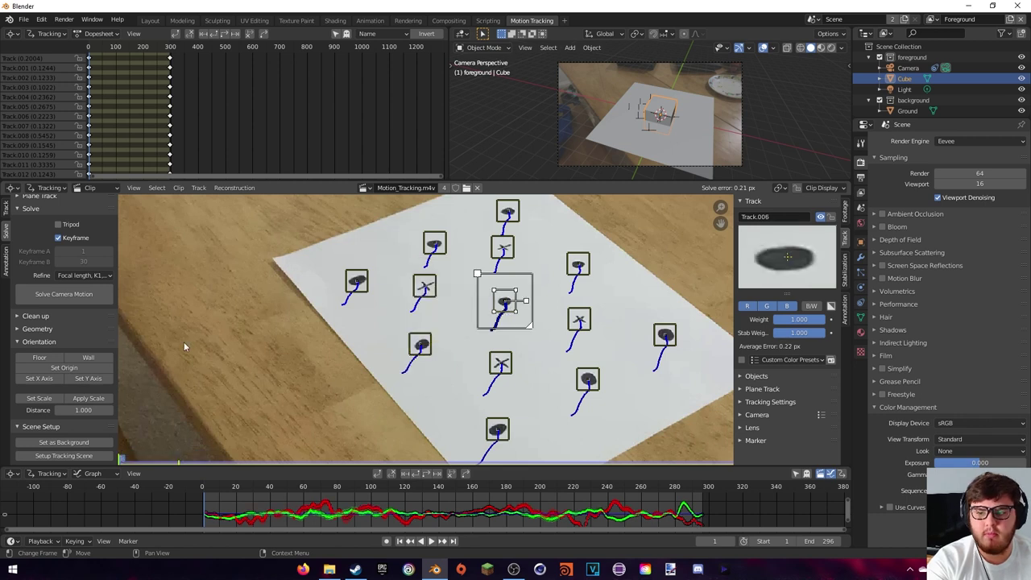
click(67, 369)
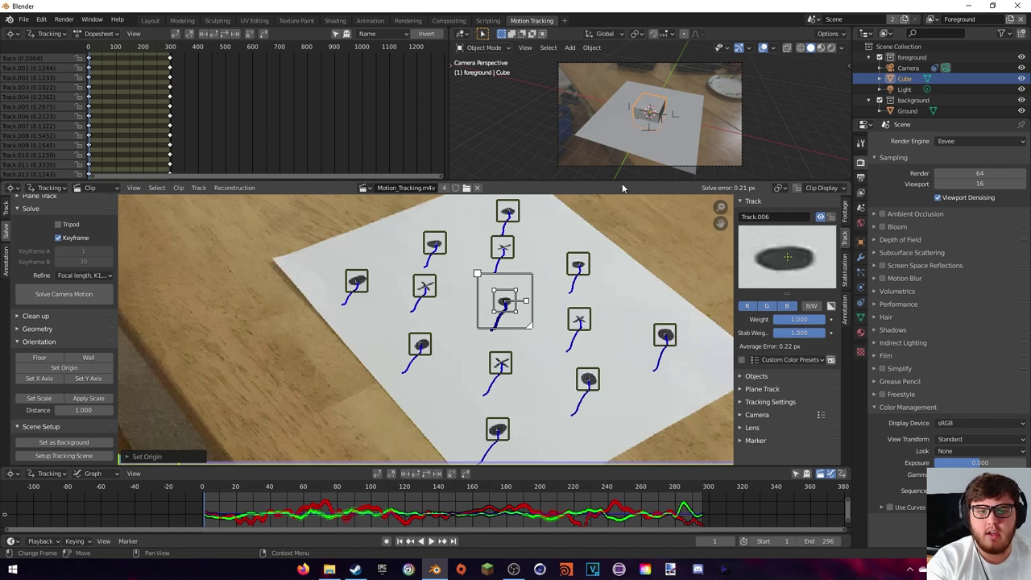
click(430, 247)
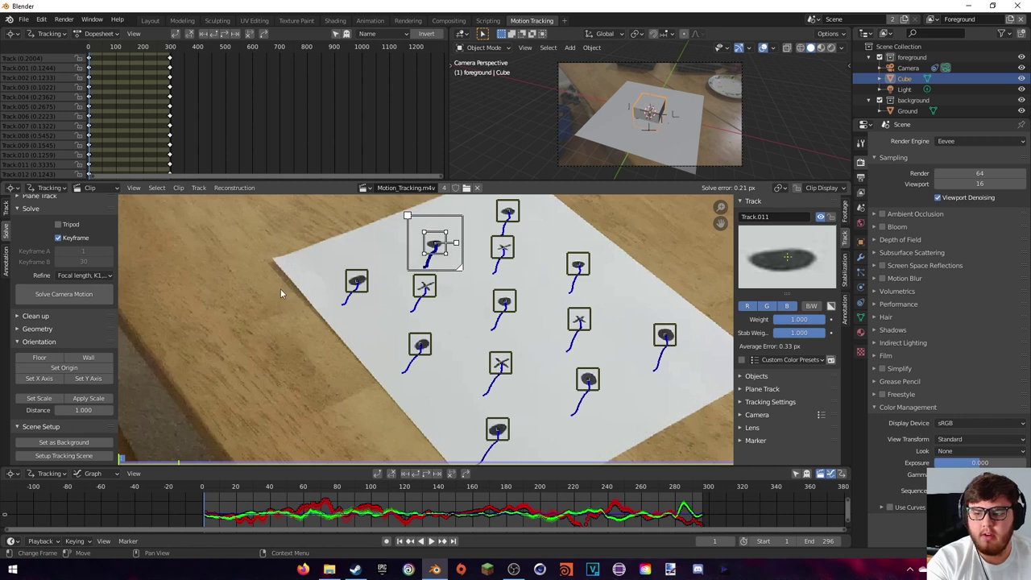
click(91, 385)
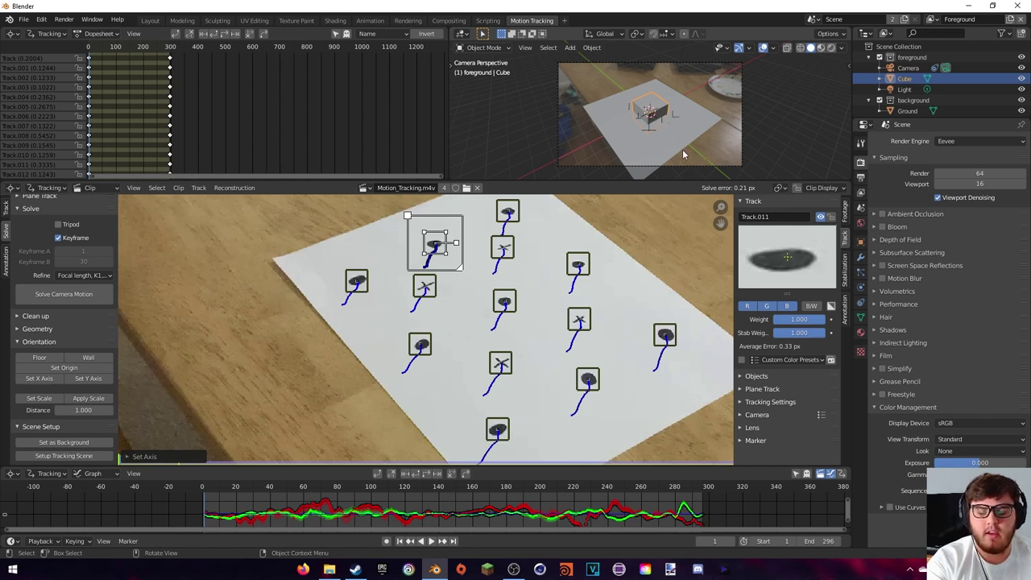
key(ctrl+s)
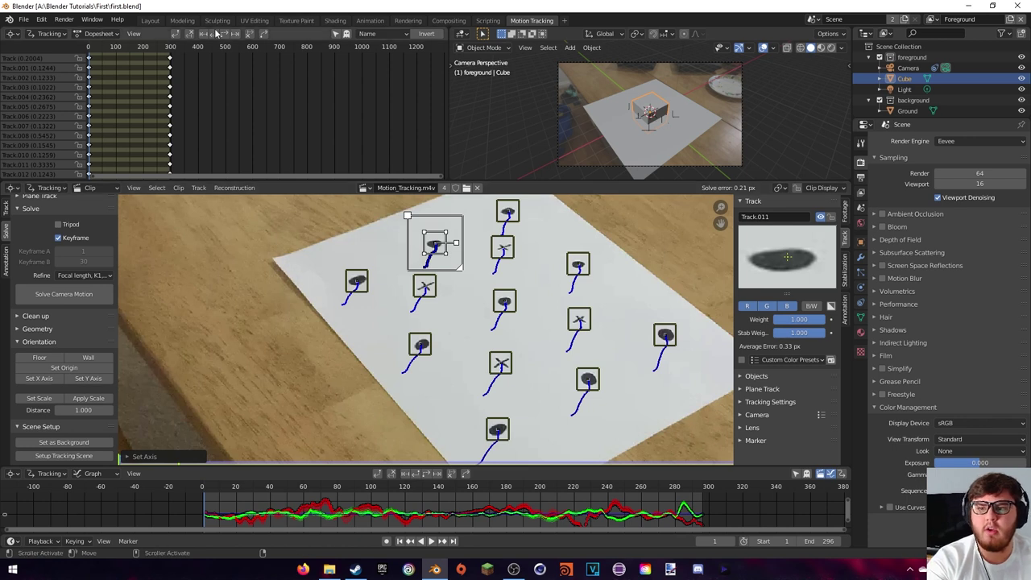
Play the tracked shot through the camera in the Layout workspace to examine how the cube and ground plane follow the footage
click(149, 20)
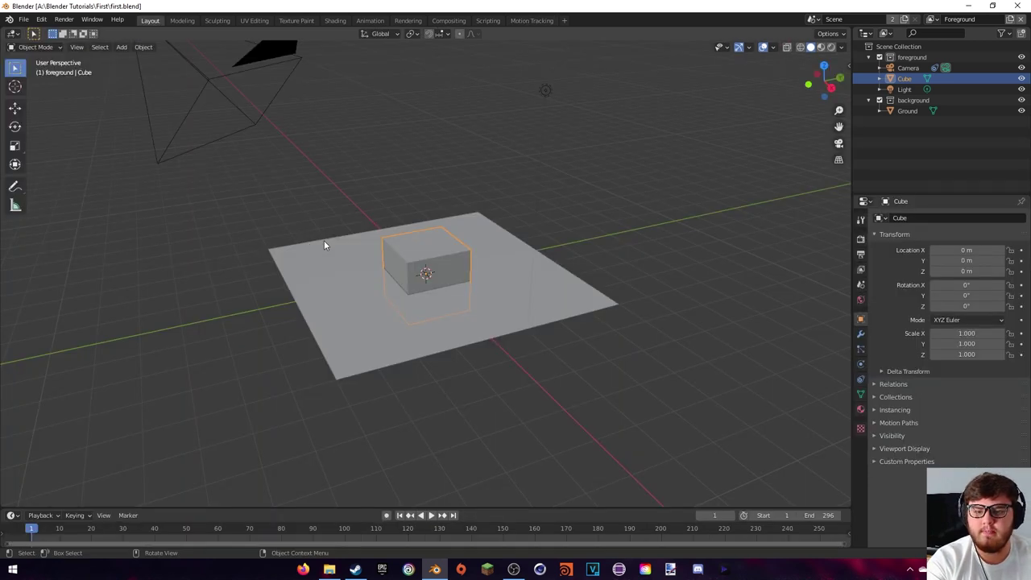
middle_drag(325, 245, 470, 280)
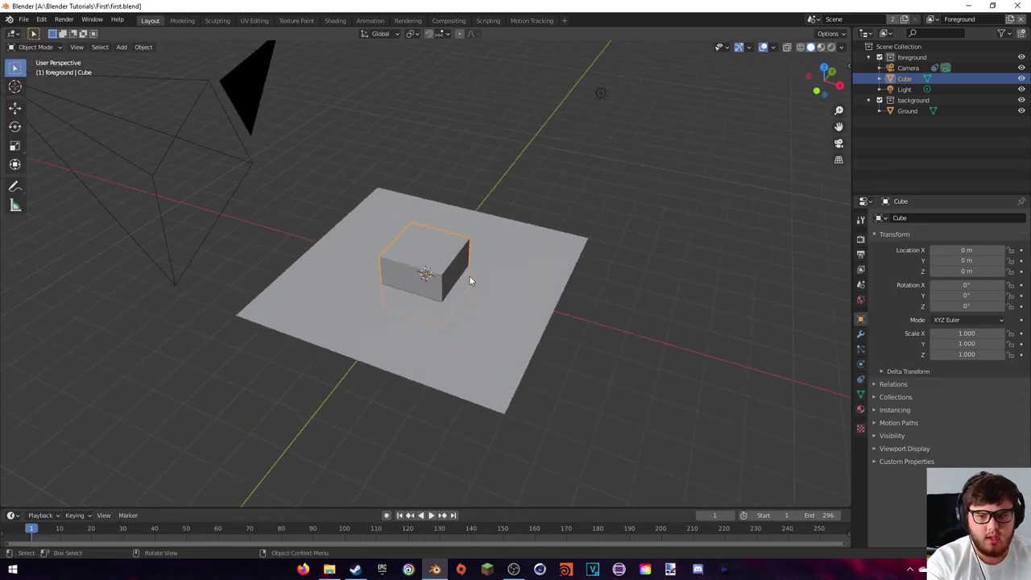
key(KP_0)
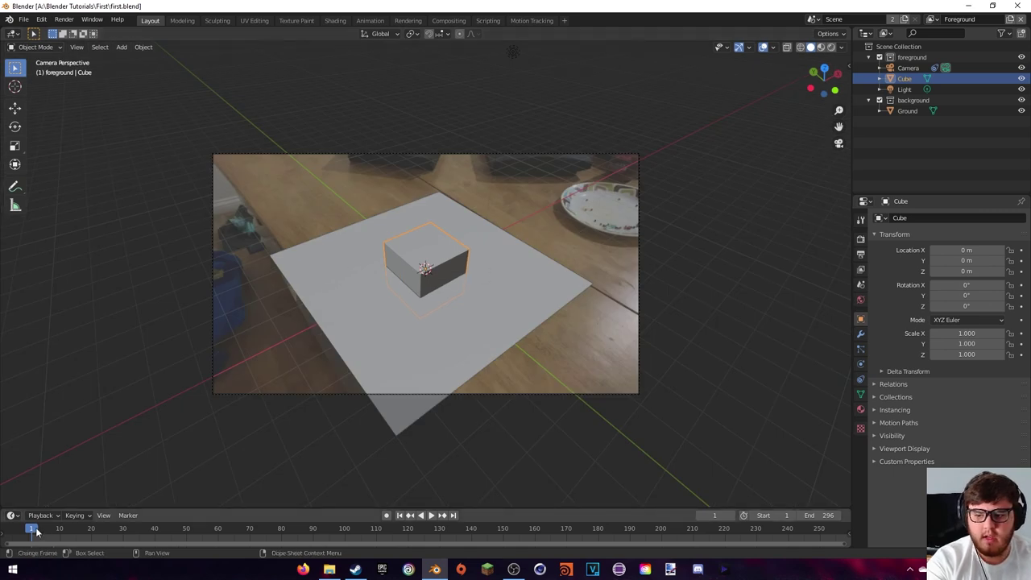
click(96, 529)
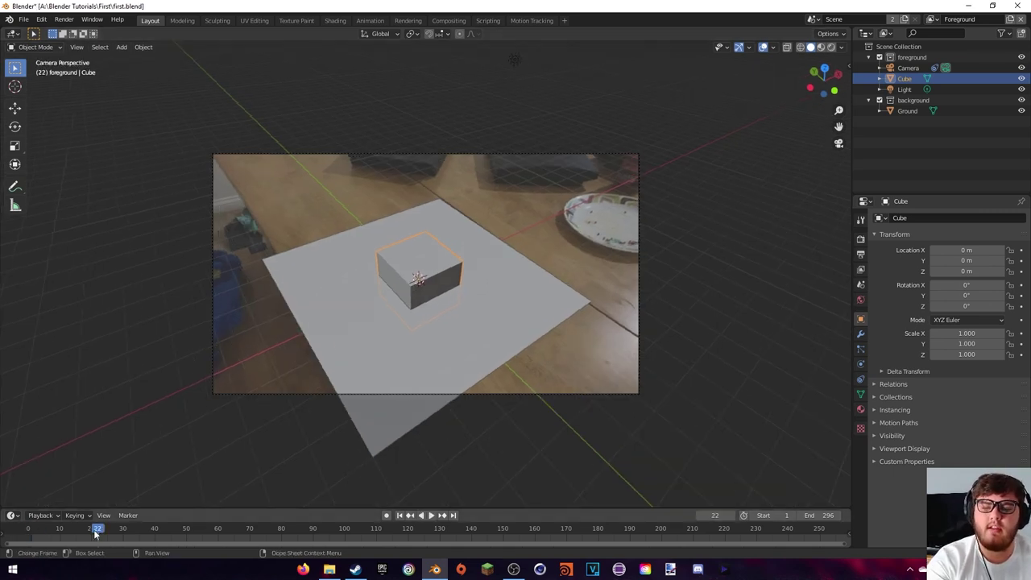
key(space)
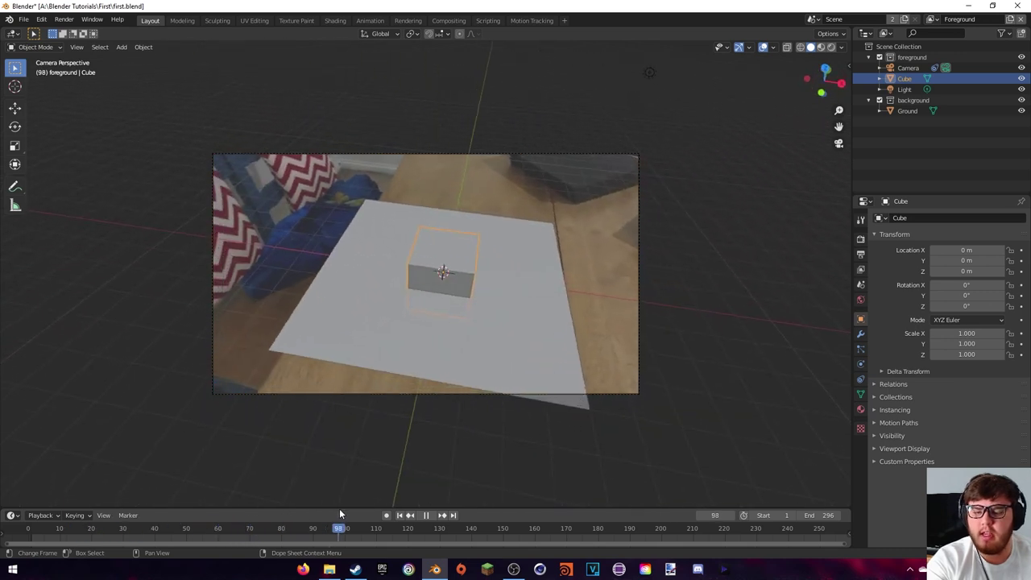
drag(352, 529, 303, 531)
key(space)
Replace the cube on the ground plane with a Monkey mesh at the origin
click(450, 266)
click(451, 266)
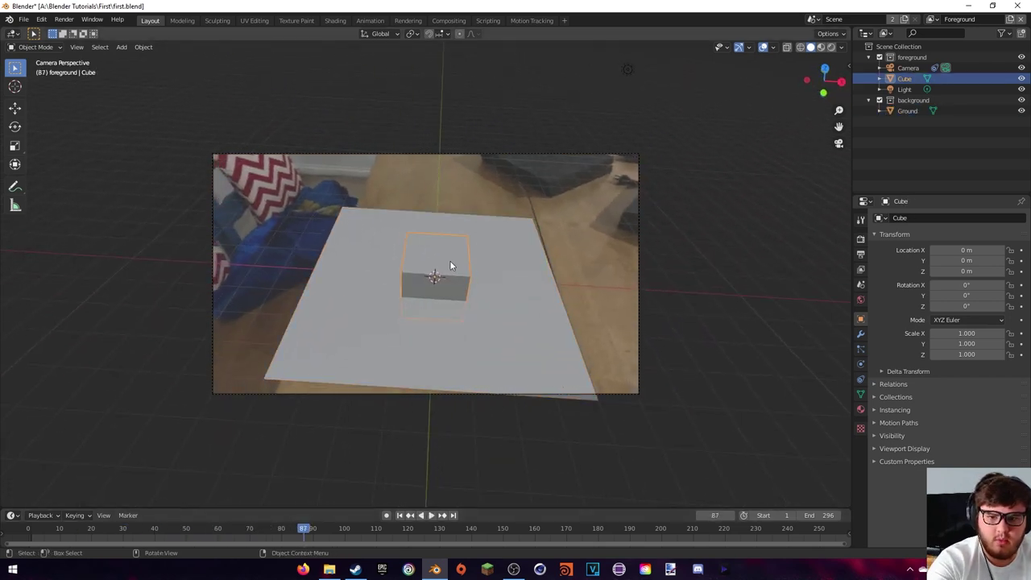
key(Delete)
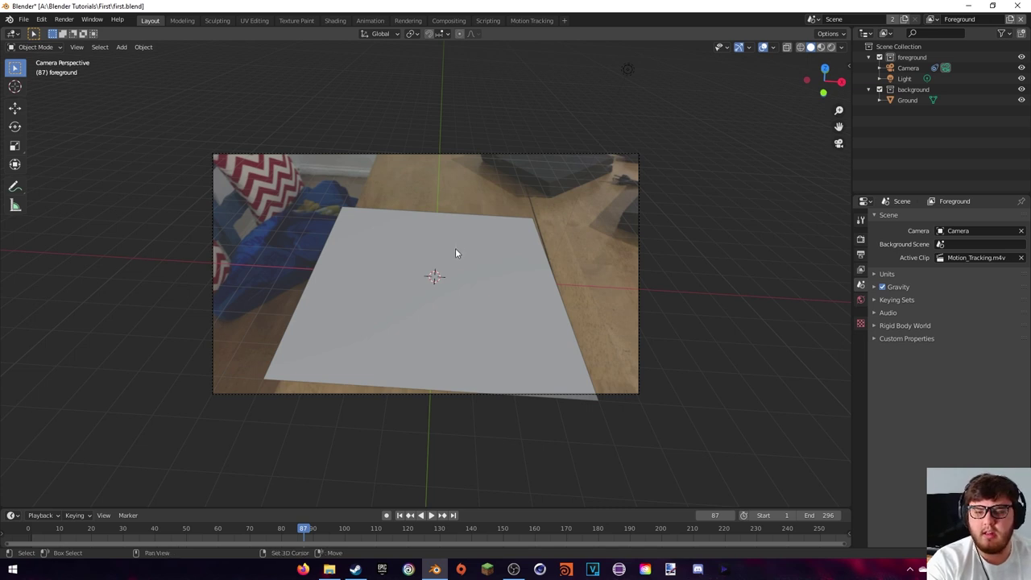
key(shift+a)
mouse_move(455, 248)
click(509, 350)
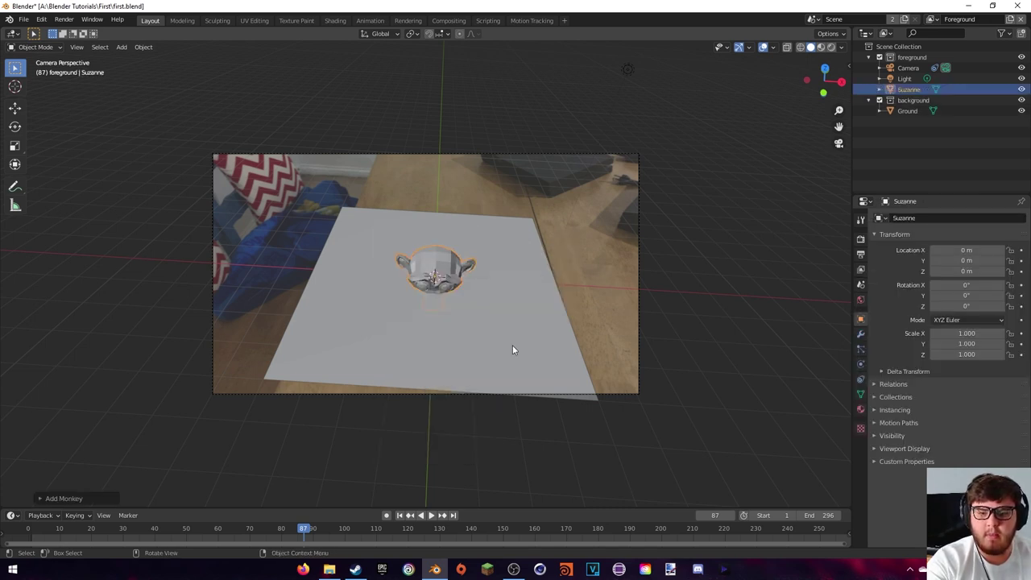
Scale the monkey up to about 1.97 and tilt it back in side view to an X rotation of -35°
key(s)
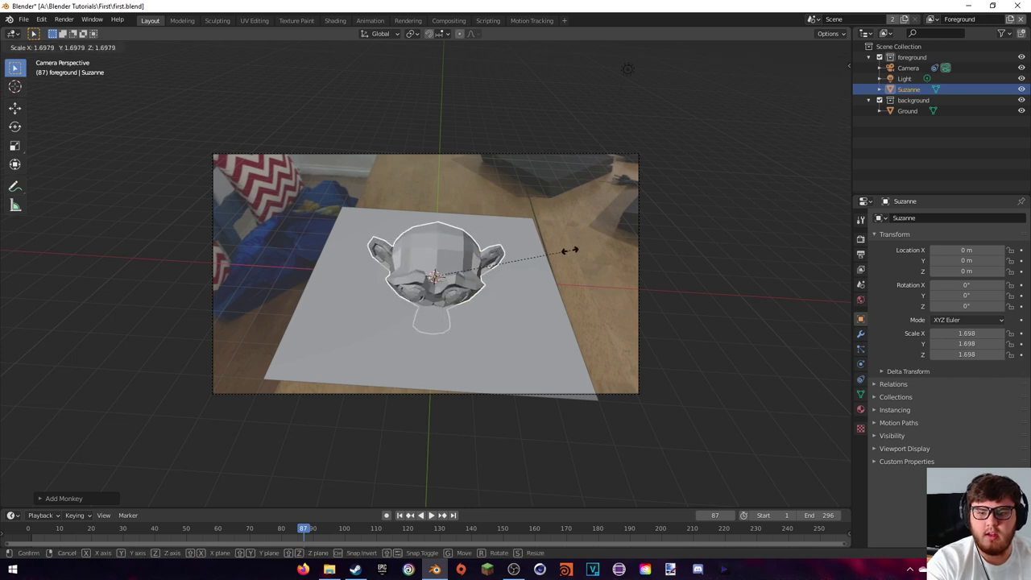
click(591, 248)
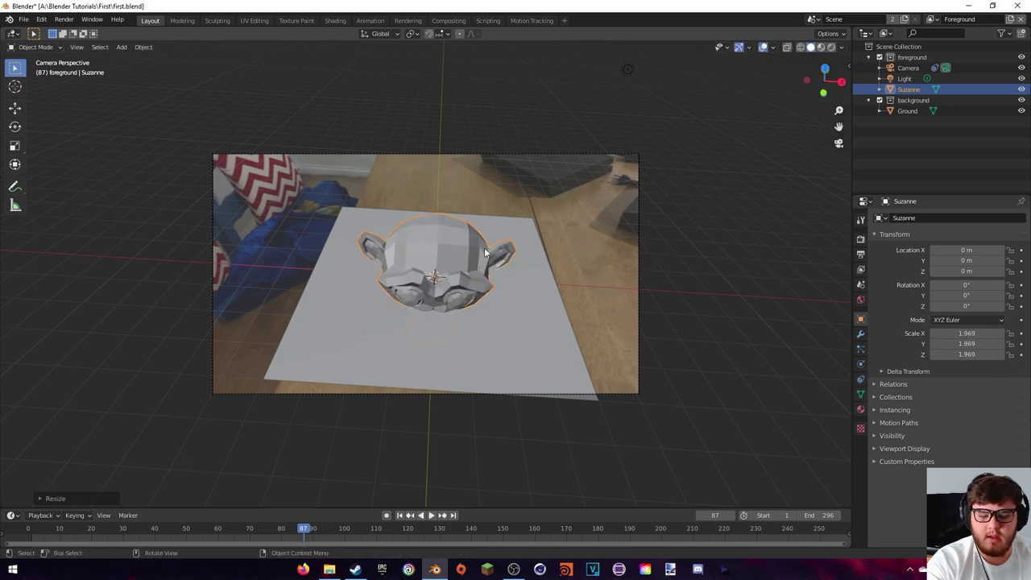
key(KP_1)
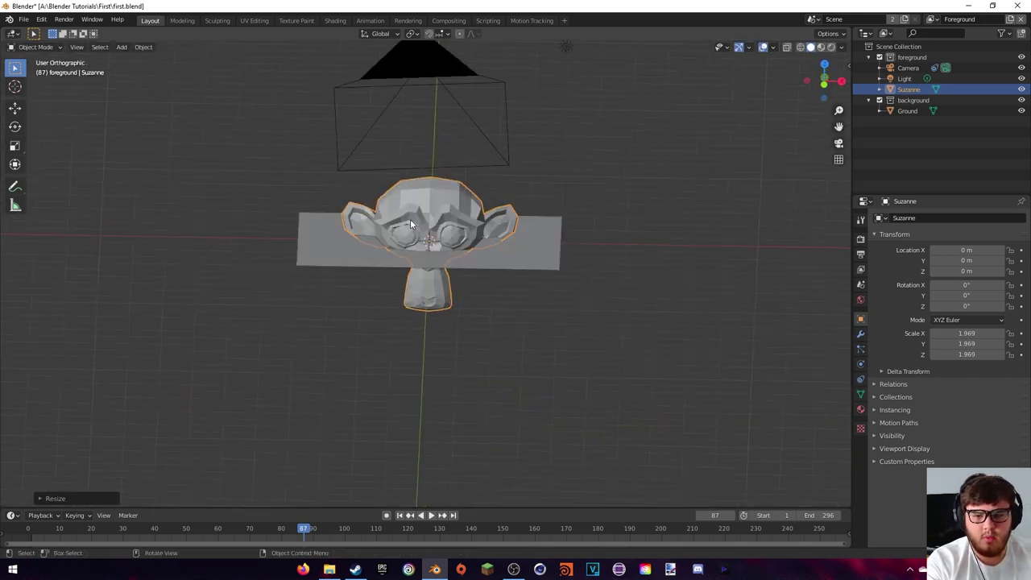
key(KP_3)
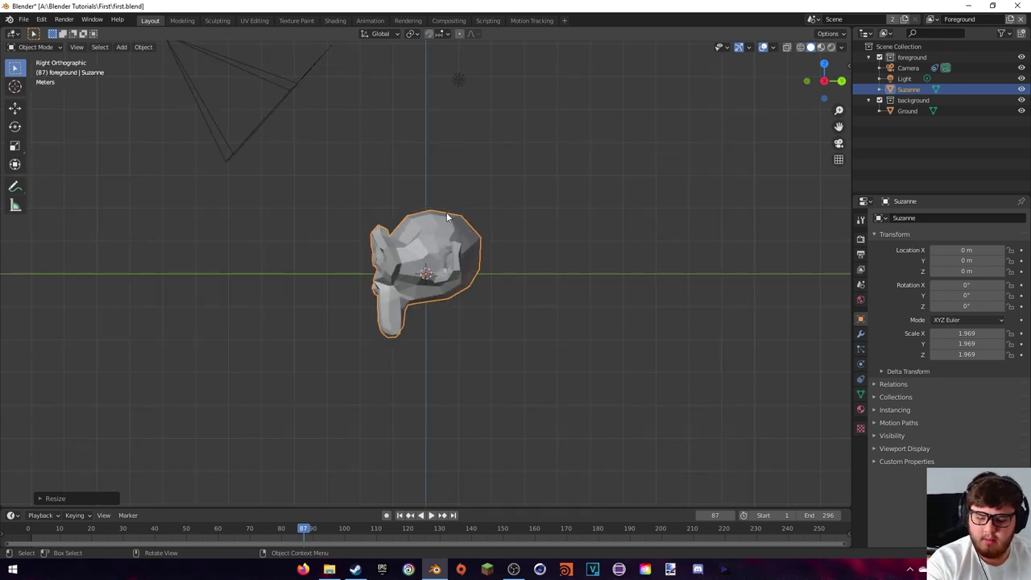
key(r)
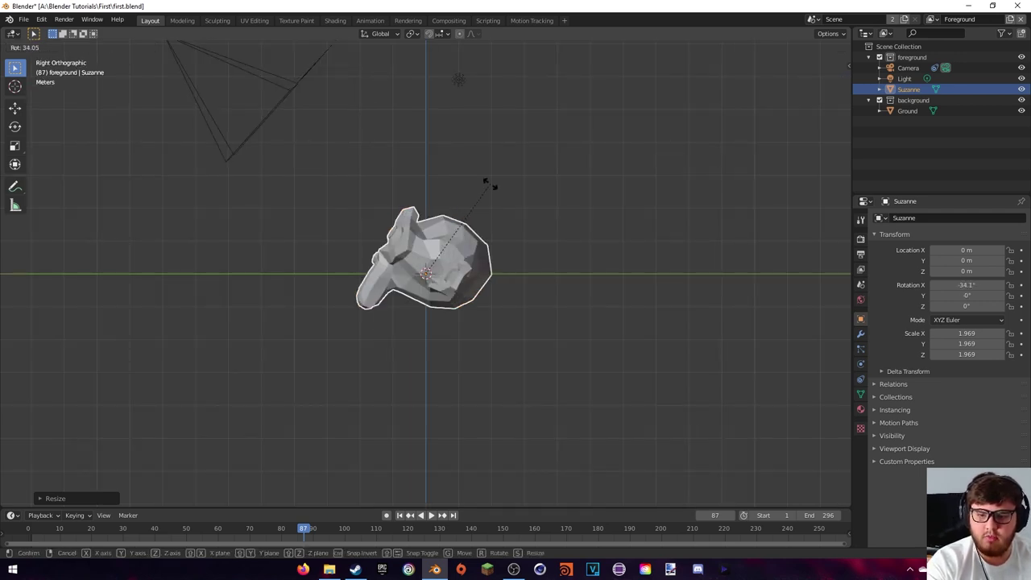
ctrl+click(488, 185)
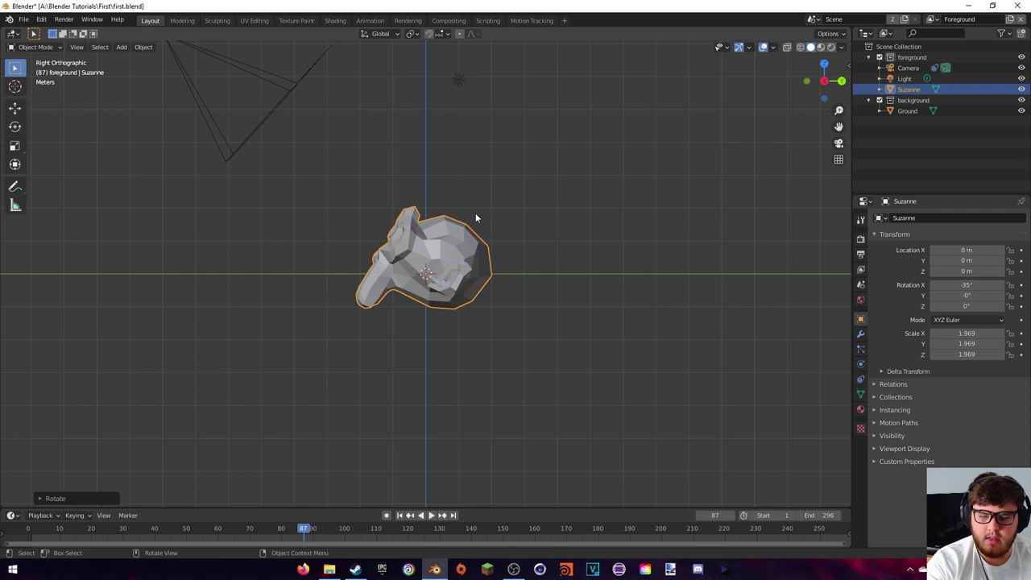
Using wireframe shading in side view, raise the monkey about 1.07 m along Z so its base rests on the ground line
key(z)
click(273, 288)
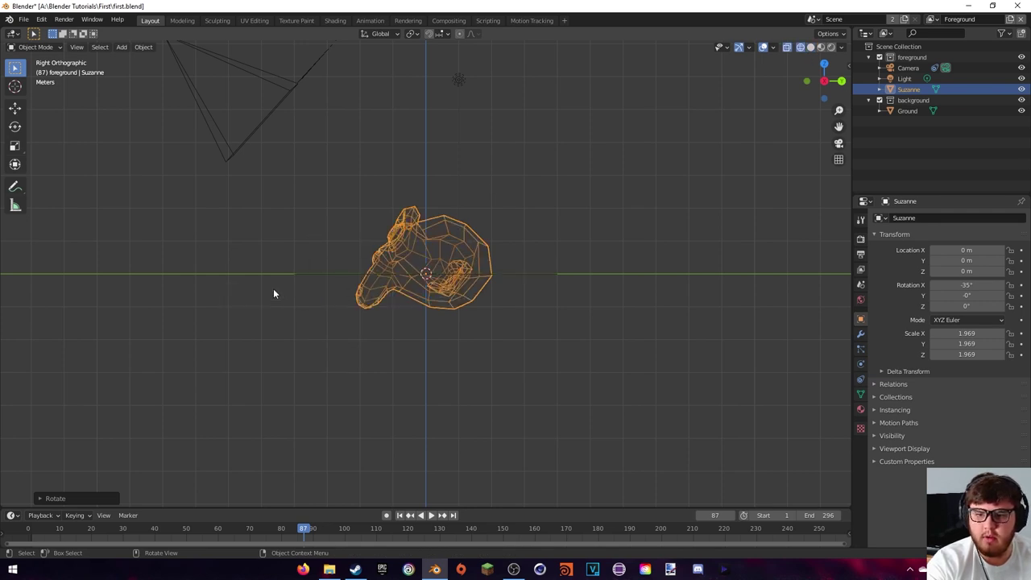
shift+middle_drag(317, 299, 328, 310)
scroll(329, 315, up, 4)
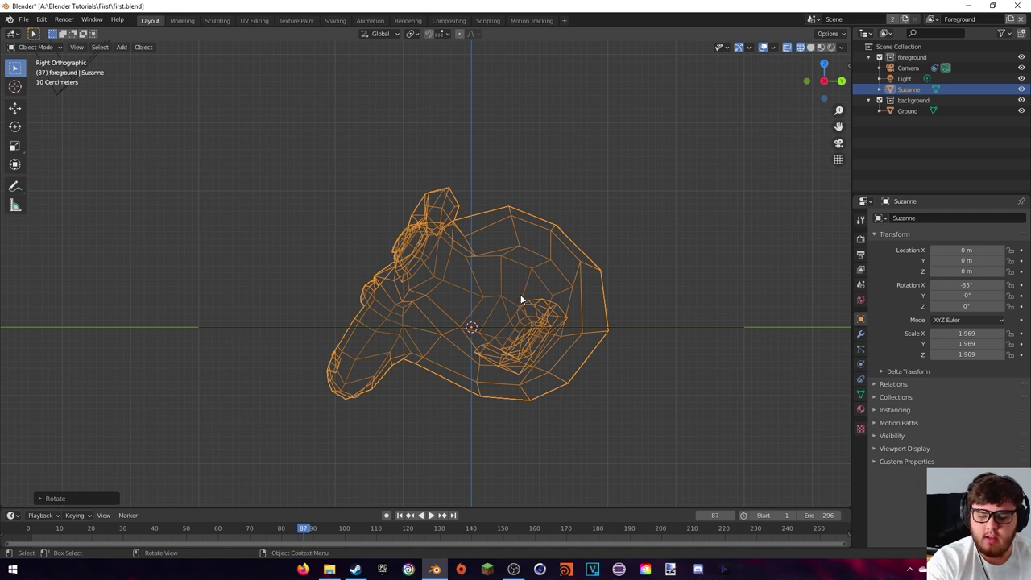
key(g)
key(z)
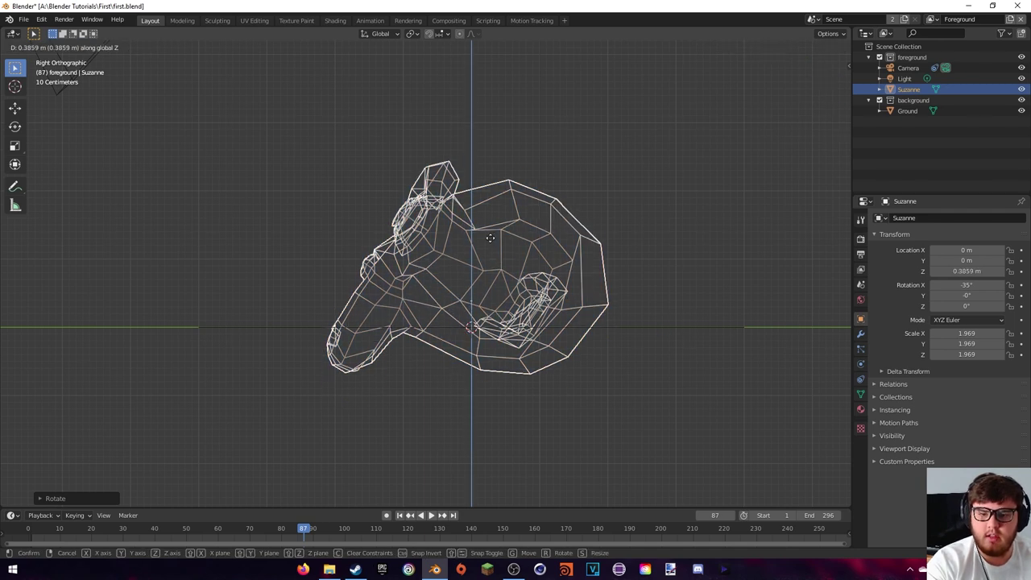
click(495, 192)
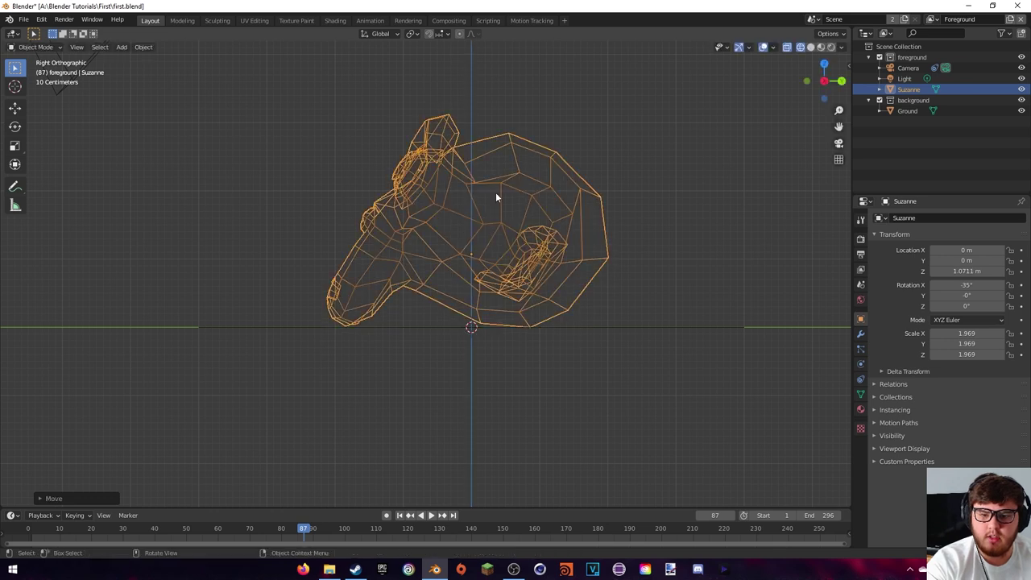
Return to solid shading and inspect from several angles how the monkey rests on the ground plane
mouse_move(404, 262)
middle_down()
mouse_move(489, 298)
mouse_move(617, 286)
mouse_move(596, 268)
mouse_move(459, 284)
mouse_move(437, 308)
mouse_move(460, 269)
middle_up()
key(z)
click(532, 282)
middle_drag(557, 339, 588, 269)
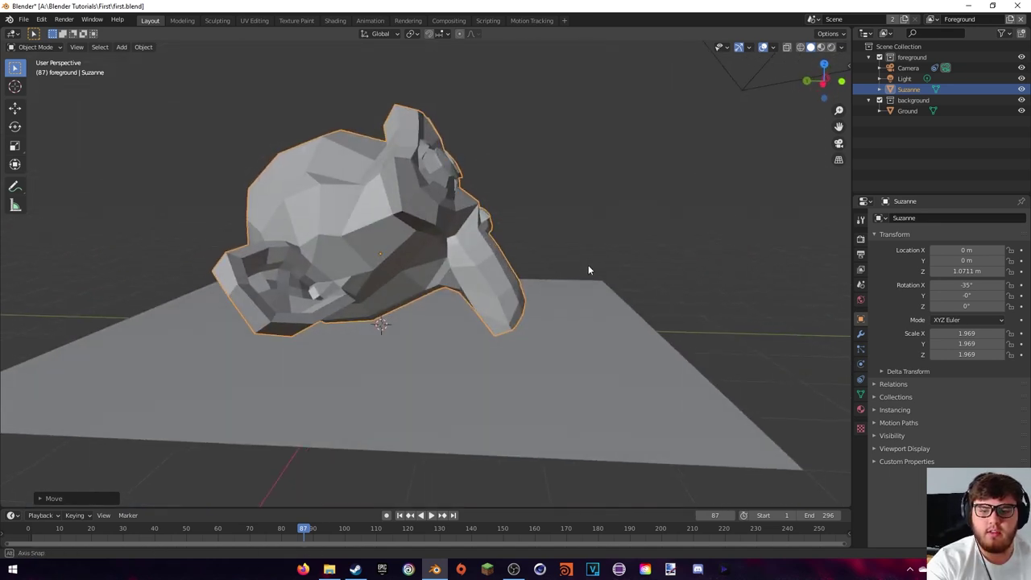
scroll(689, 230, down, 5)
middle_drag(684, 231, 719, 107)
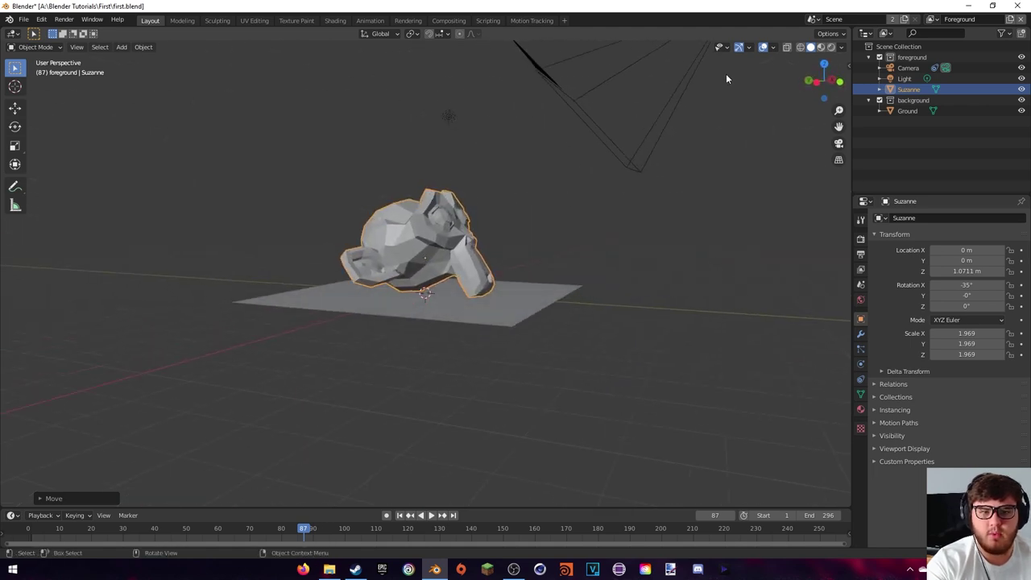
Enable the Motion Tracking overlay in the viewport and return to the camera view
click(772, 49)
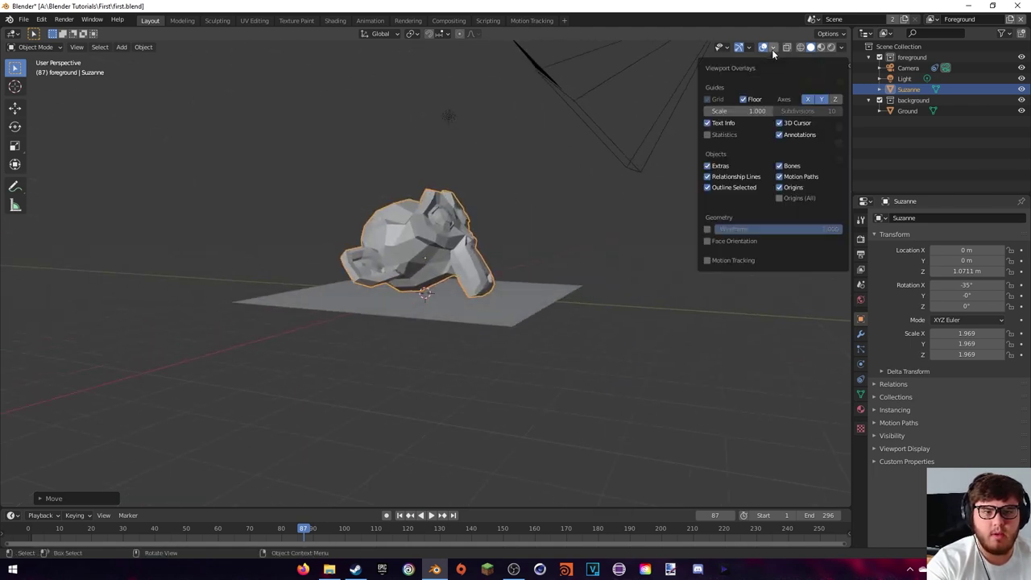
click(708, 260)
middle_drag(495, 283, 450, 288)
key(KP_0)
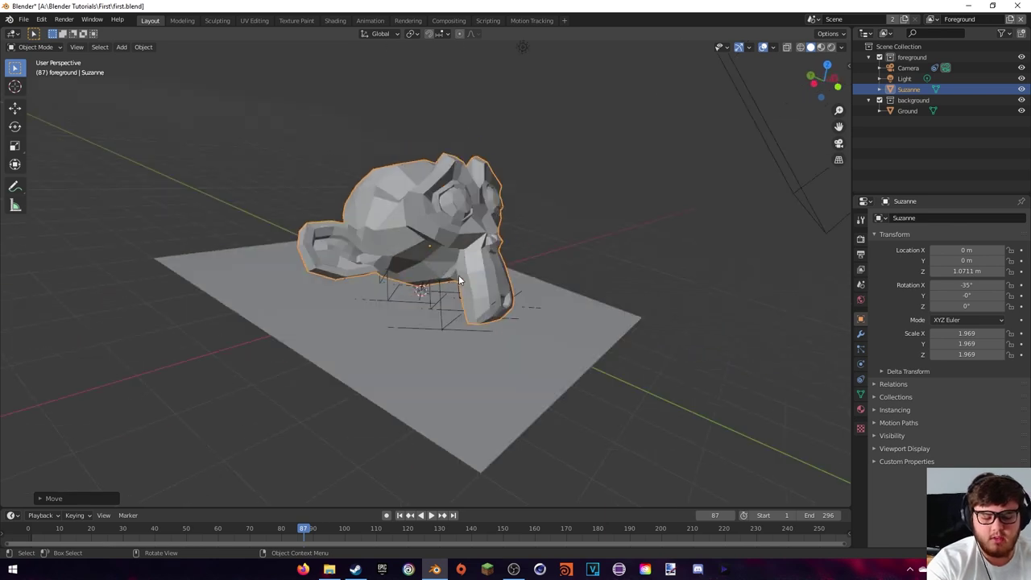
Examine in wireframe shading how the reconstructed track points line up with the dots and crosses on the paper
key(shift+z)
scroll(472, 267, up, 5)
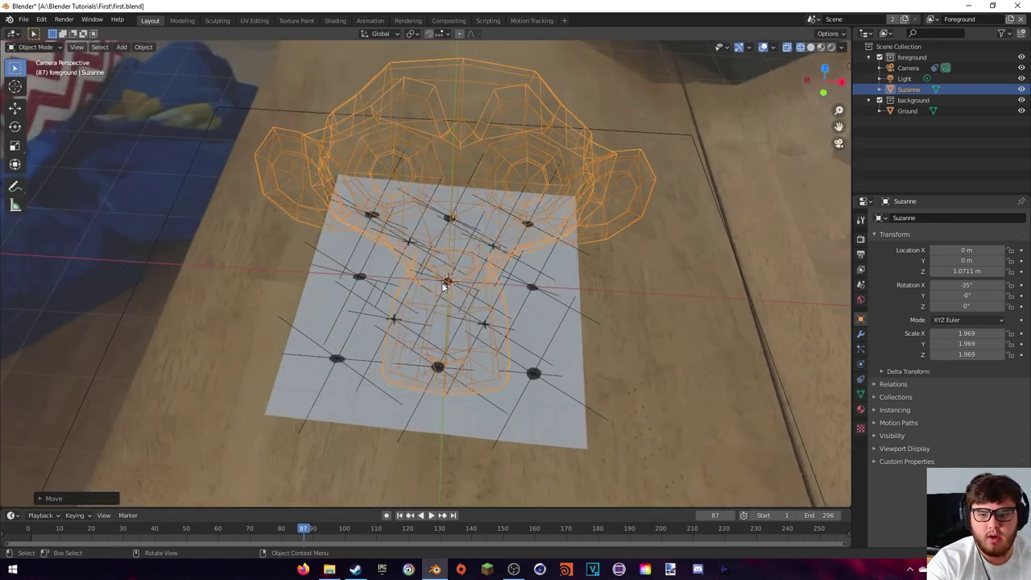
shift+middle_drag(403, 293, 438, 259)
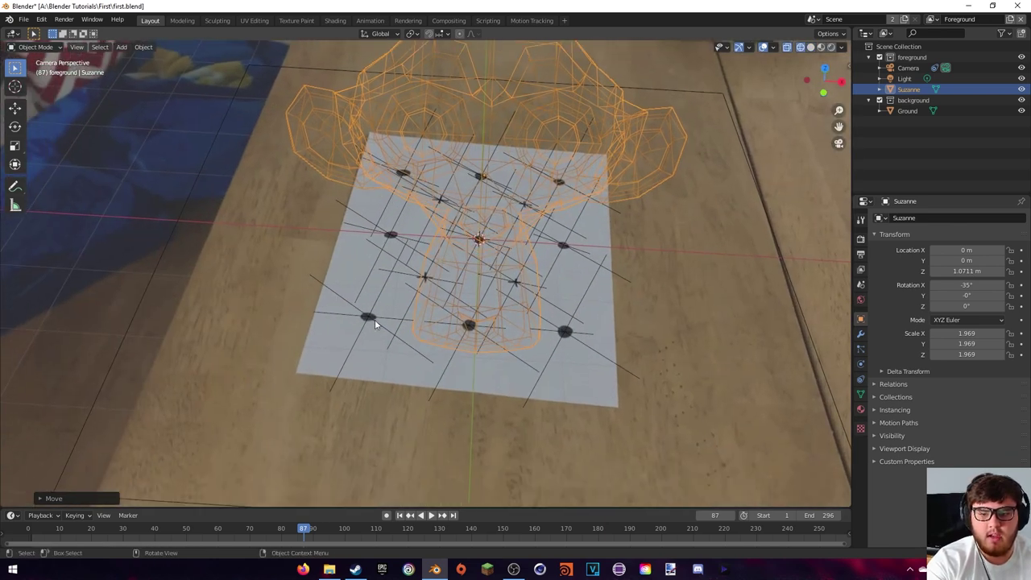
scroll(374, 319, up, 4)
shift+middle_drag(367, 319, 364, 343)
scroll(542, 369, down, 6)
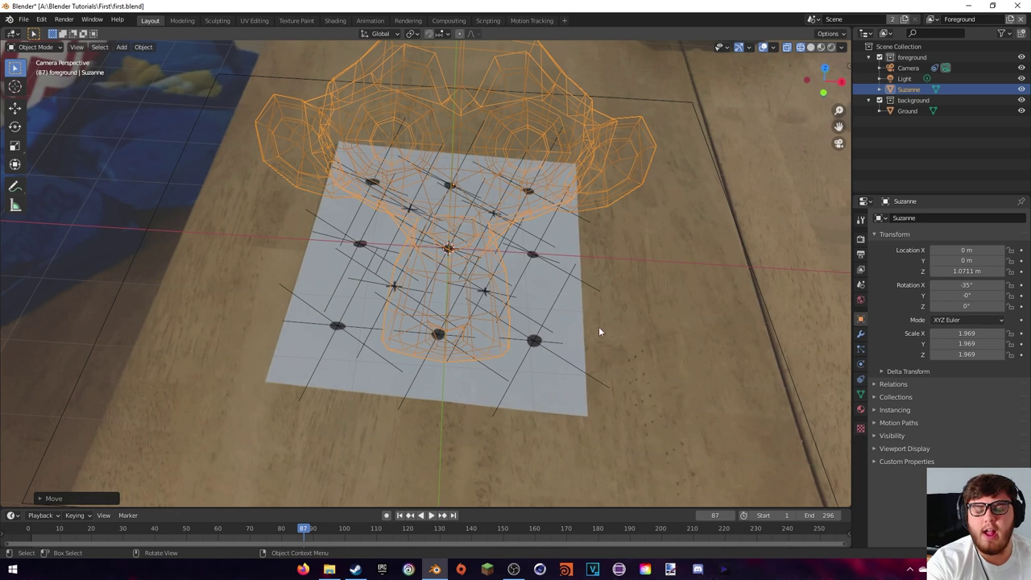
shift+middle_drag(475, 265, 538, 213)
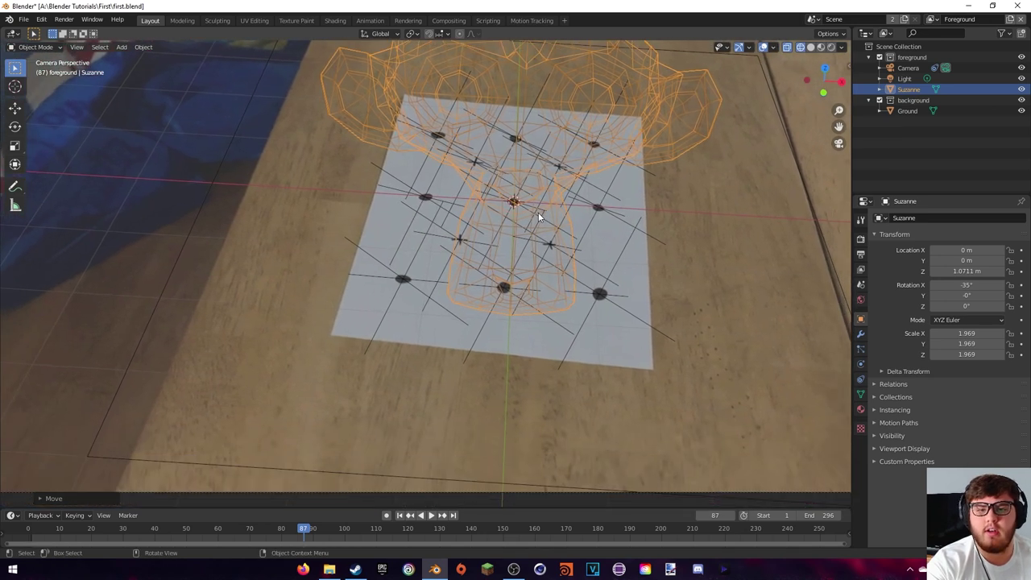
Switch the camera view to rendered shading and frame the monkey over the paper in the footage
key(z)
click(609, 207)
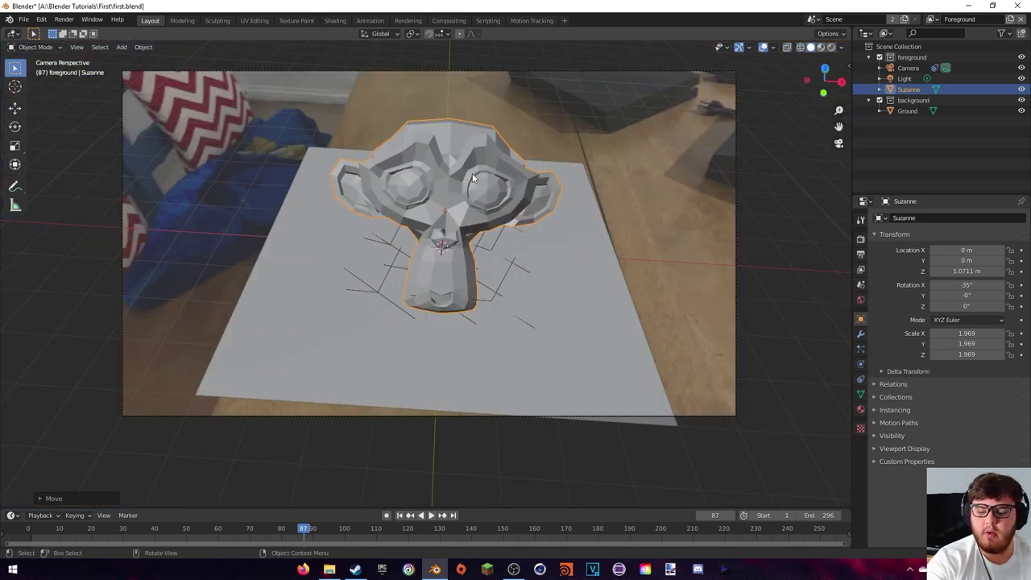
key(z)
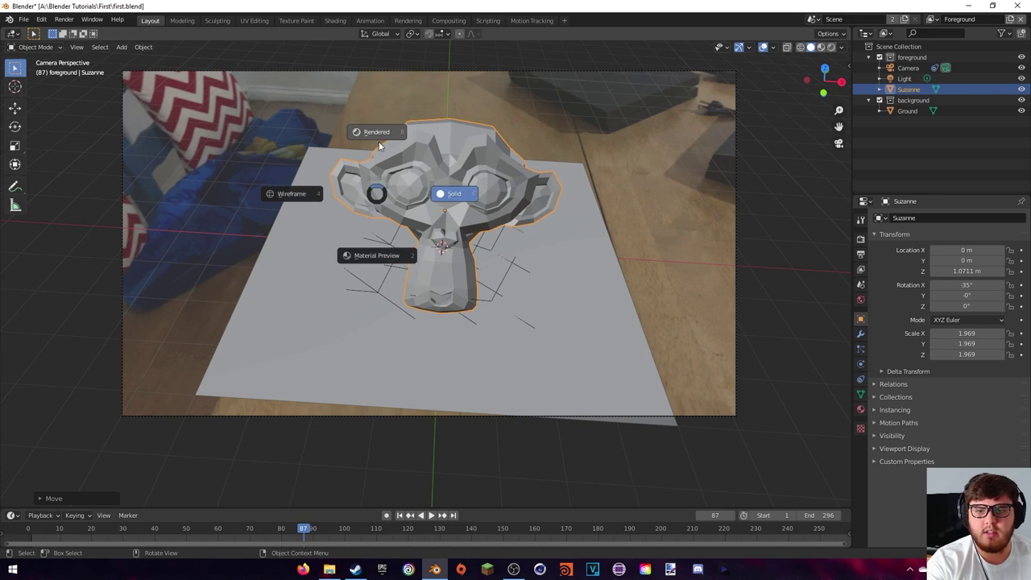
click(380, 145)
scroll(441, 168, up, 4)
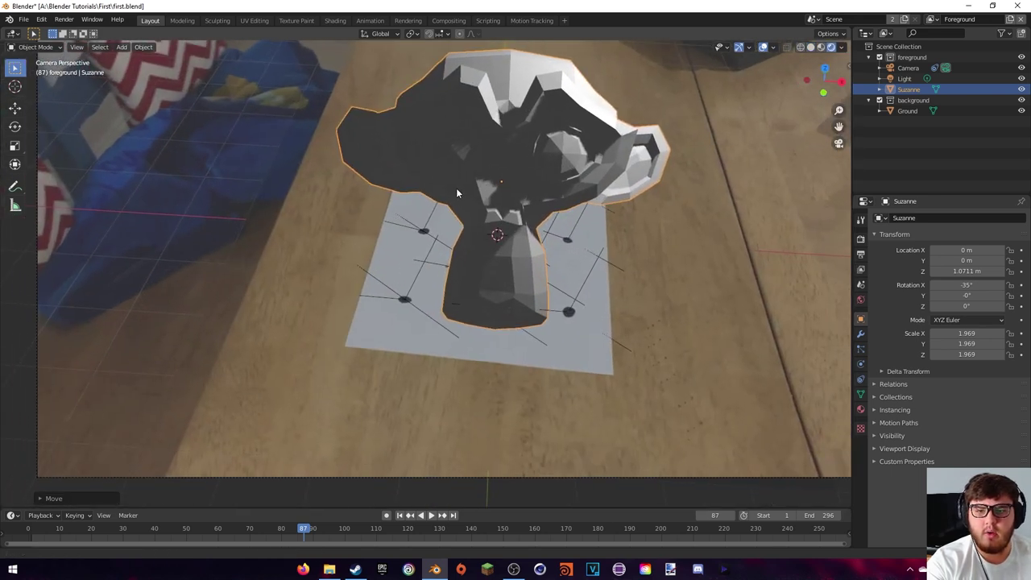
shift+middle_drag(455, 187, 422, 180)
scroll(500, 157, down, 2)
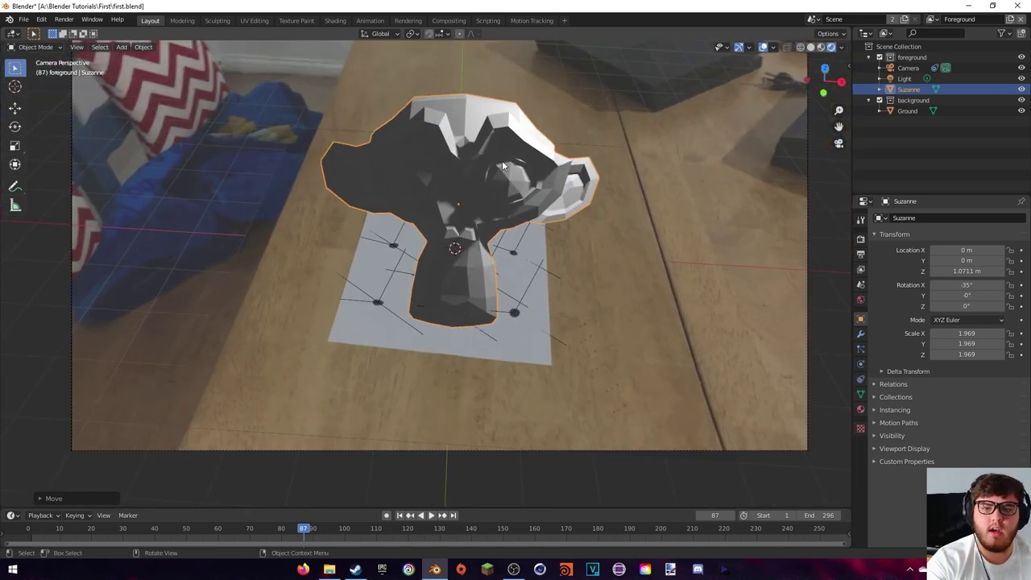
Switch the render engine from Eevee to Cycles and set its device to GPU Compute
scroll(564, 228, down, 2)
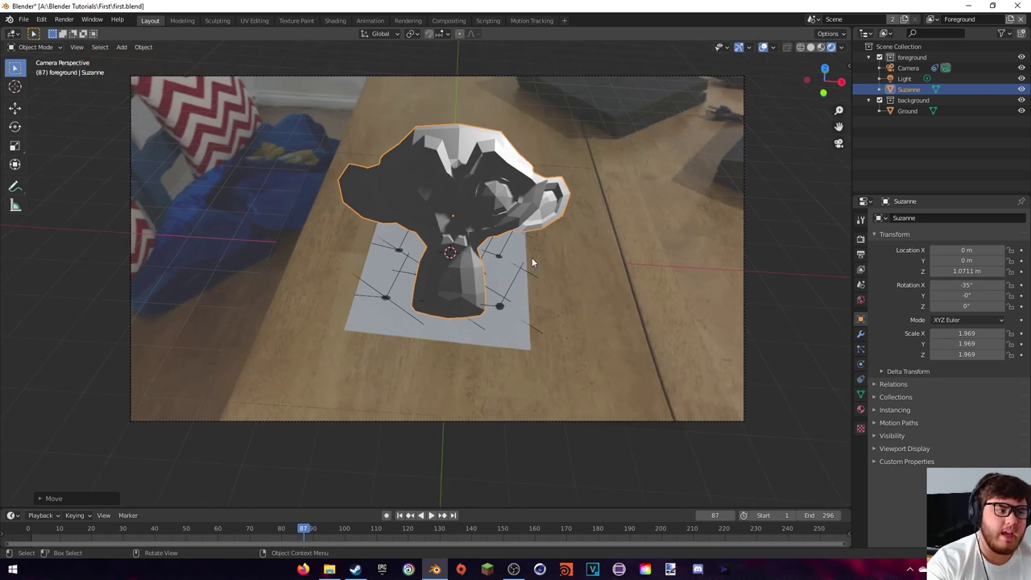
click(412, 194)
shift+middle_drag(411, 194, 446, 205)
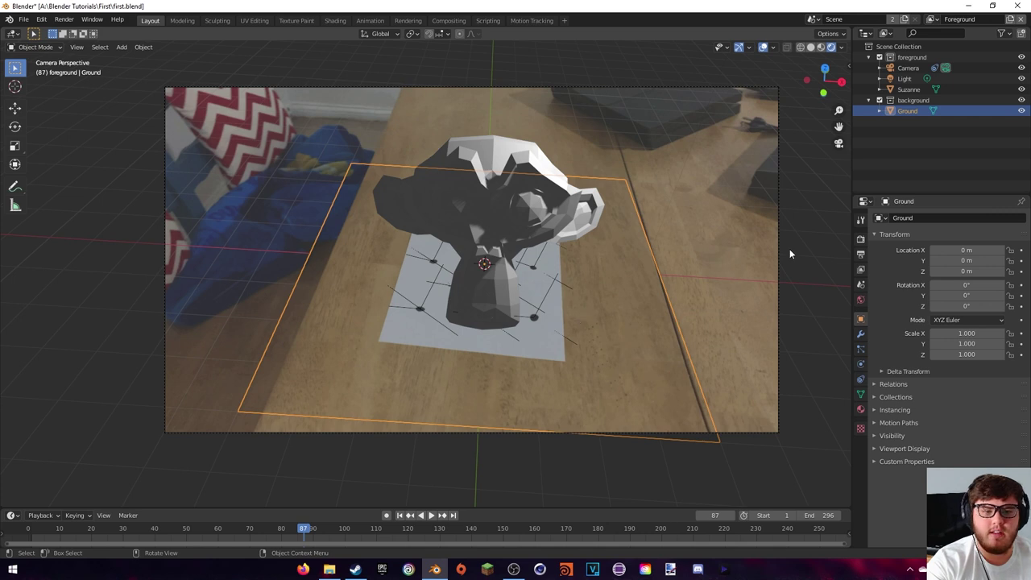
click(860, 239)
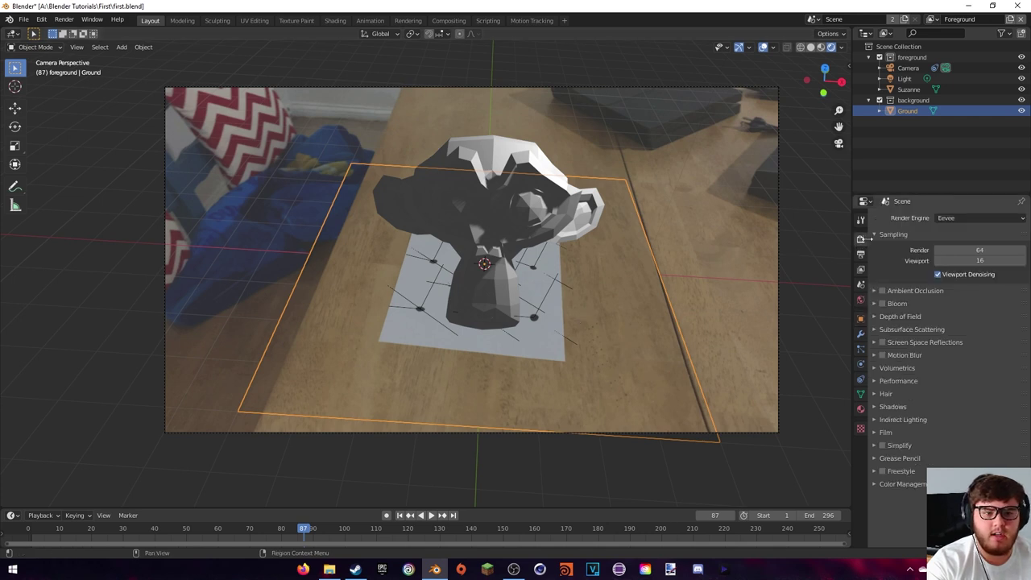
click(945, 220)
click(947, 256)
click(951, 245)
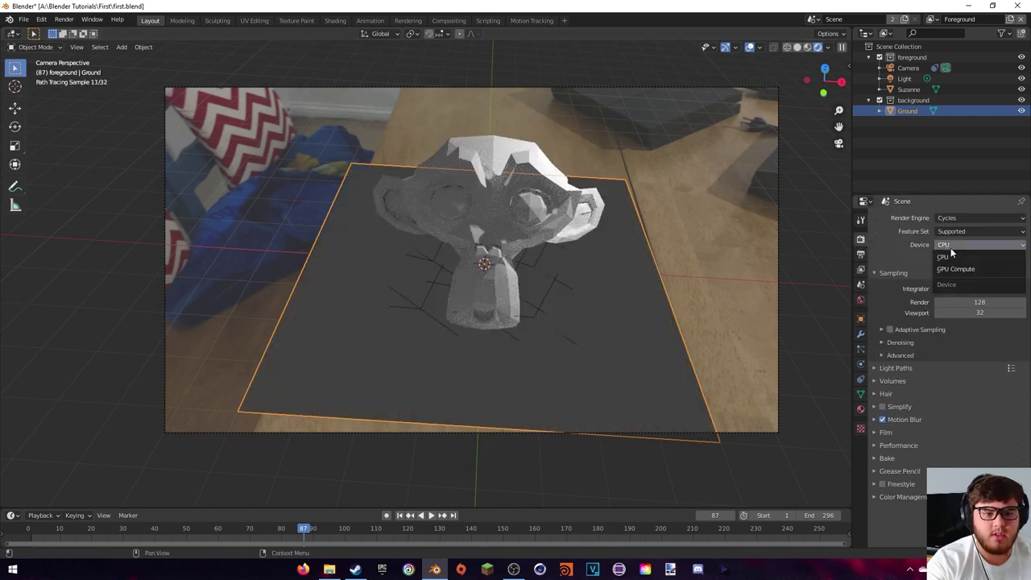
click(955, 269)
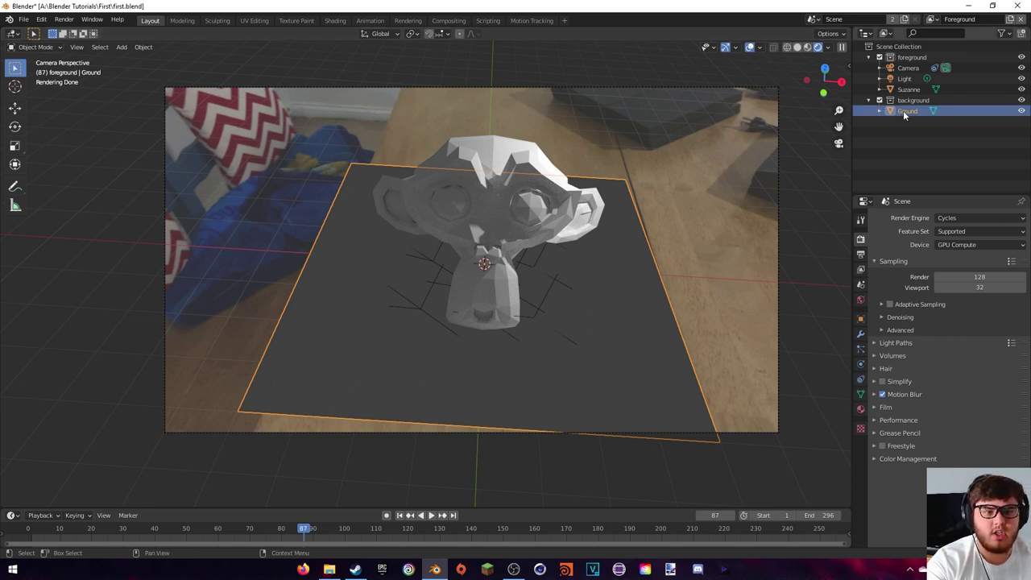
Move the Ground plane into the foreground collection and make the render's film background transparent
drag(901, 109, 910, 58)
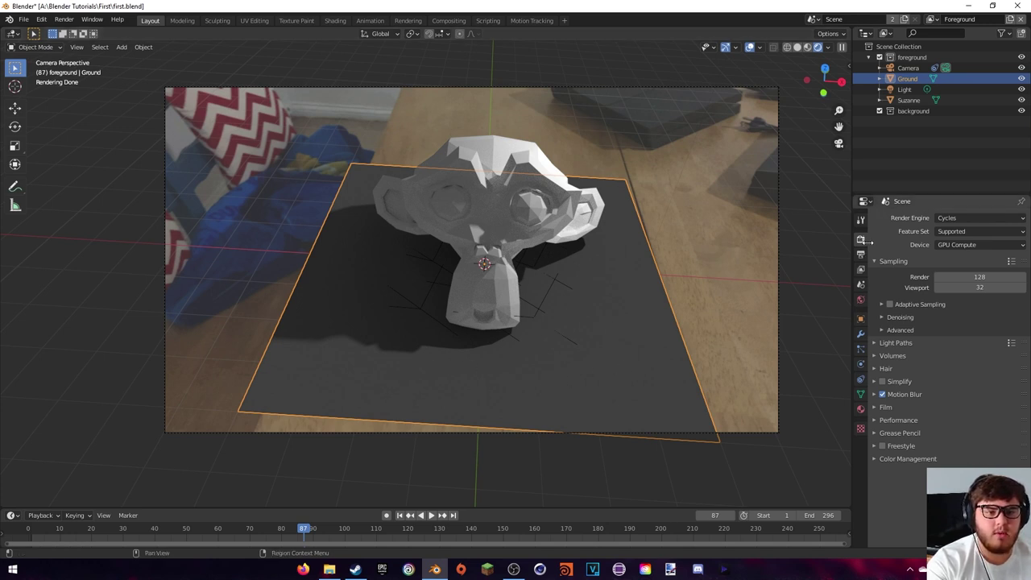
click(881, 408)
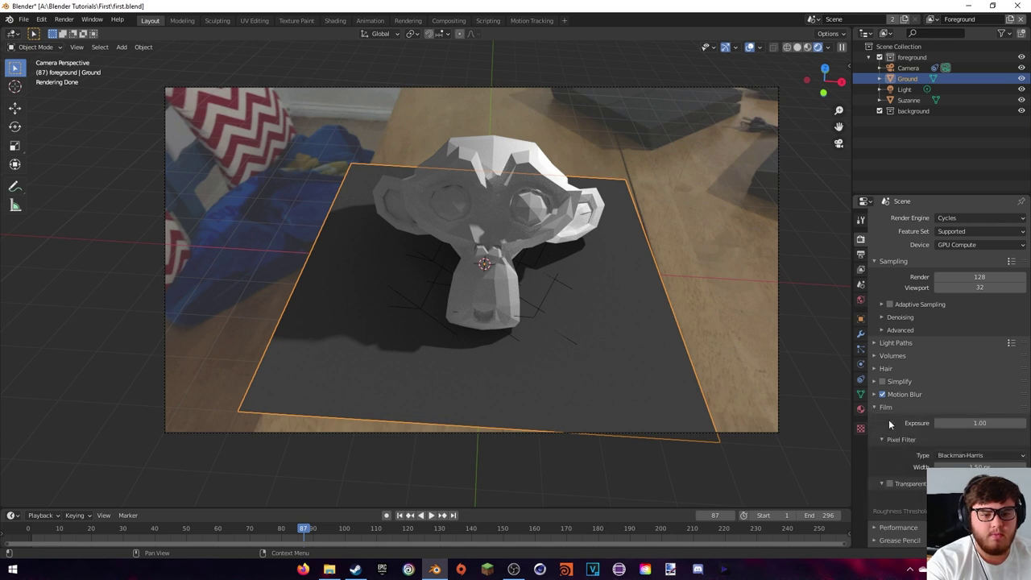
click(889, 483)
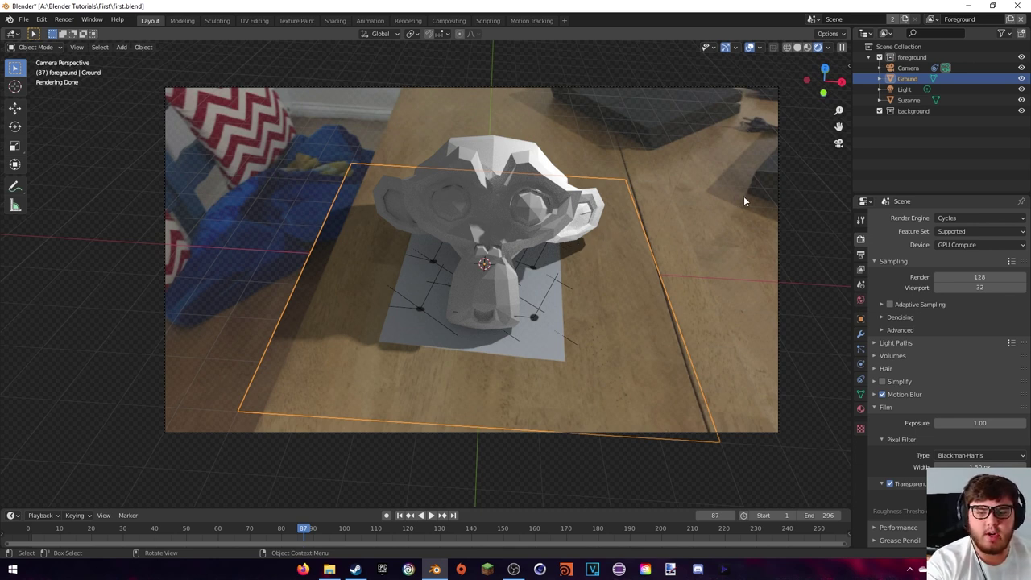
Delete the emptied background collection and keep Foreground as the active view layer
click(910, 110)
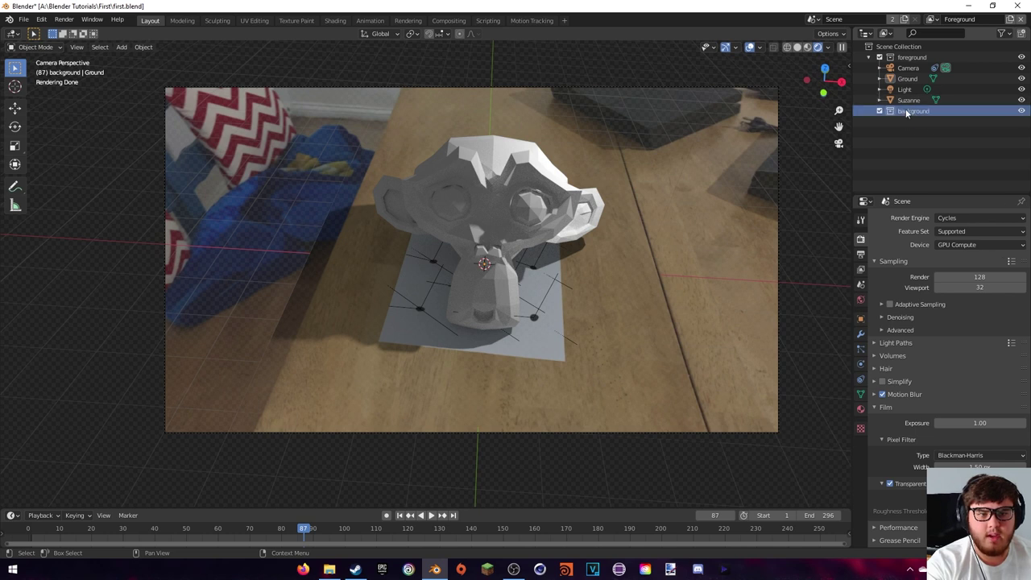
key(x)
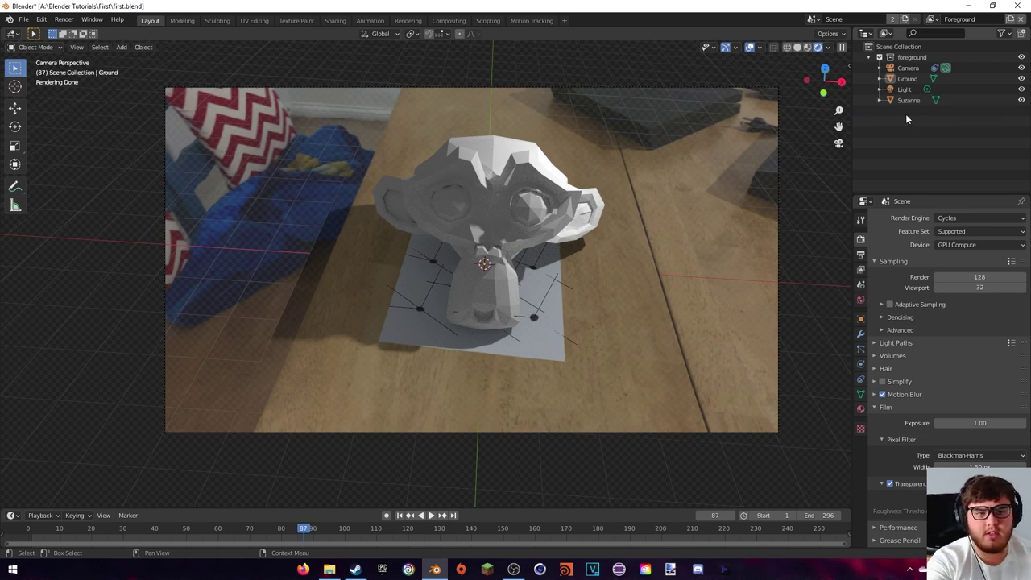
click(910, 46)
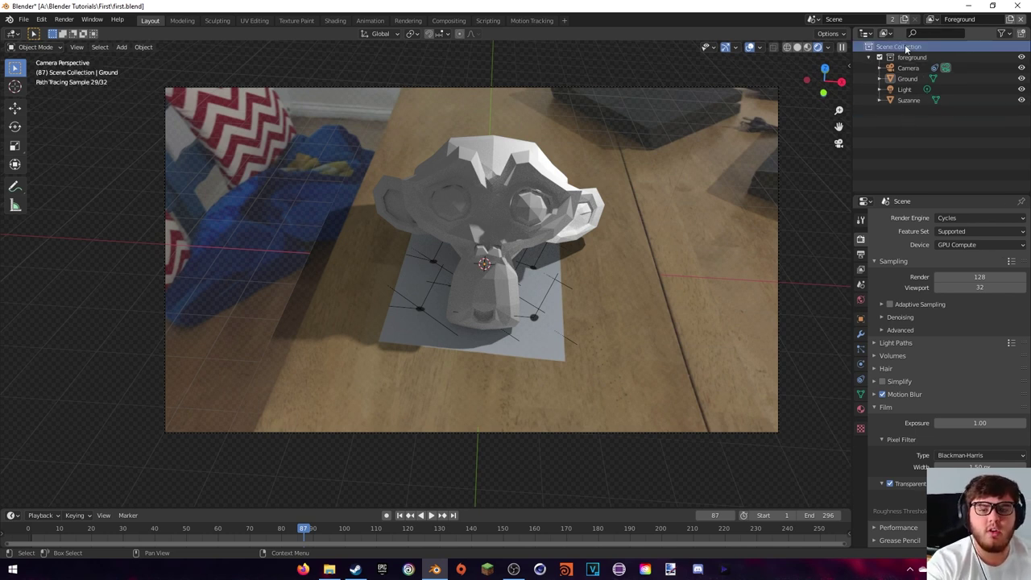
click(931, 19)
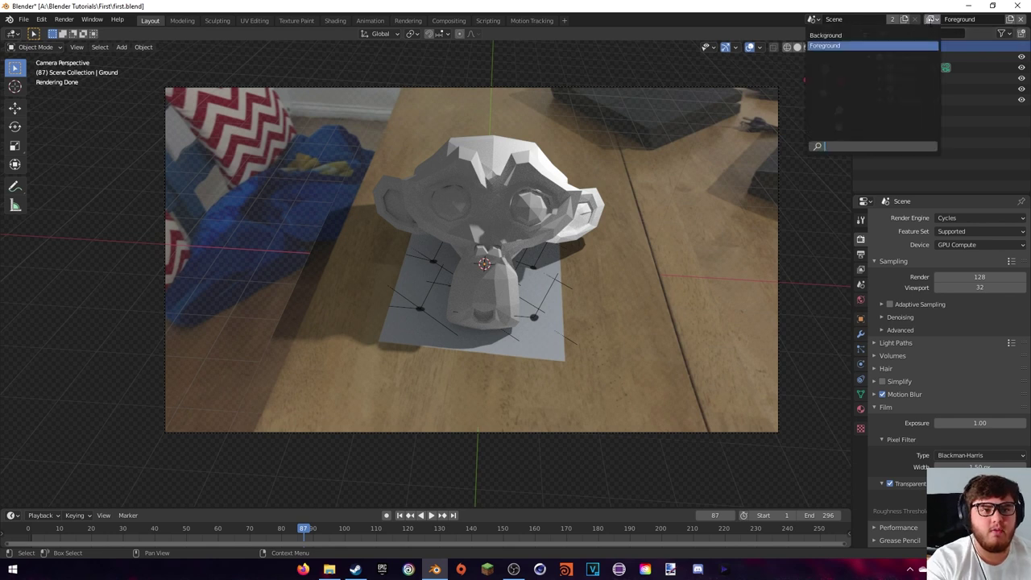
click(886, 34)
click(931, 19)
click(886, 45)
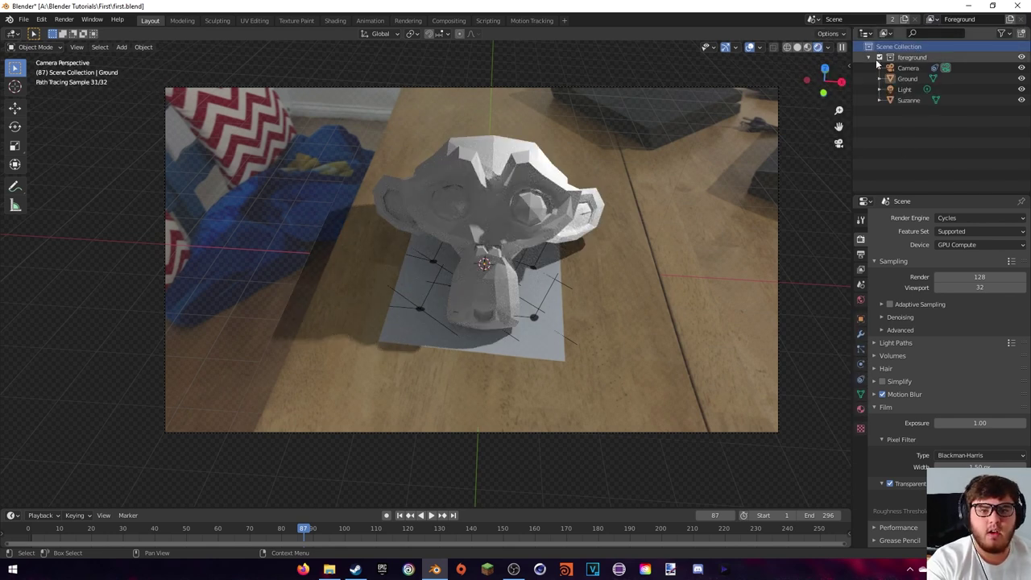
In the compositor, delete the Undistortion and Scale nodes, the first Alpha Over node and its Render Layers node
click(448, 20)
middle_drag(380, 278, 376, 166)
scroll(372, 185, down, 2)
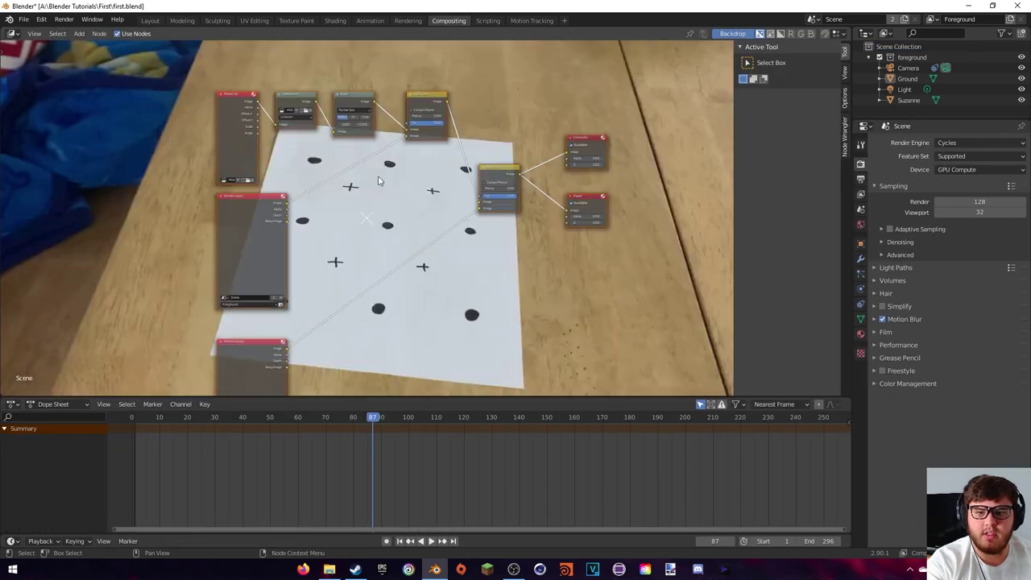
drag(268, 353, 405, 241)
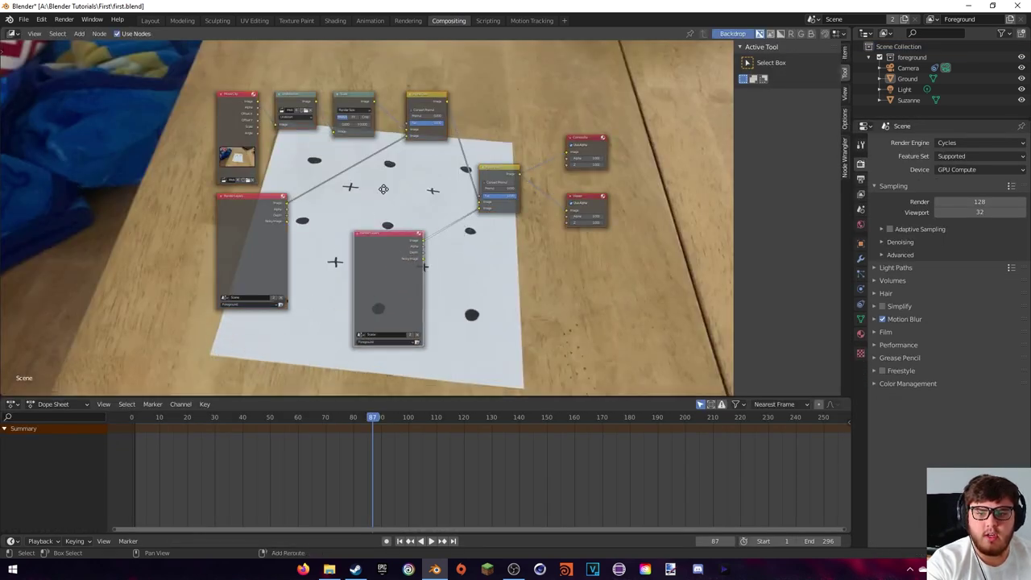
middle_drag(384, 194, 395, 224)
scroll(338, 288, up, 2)
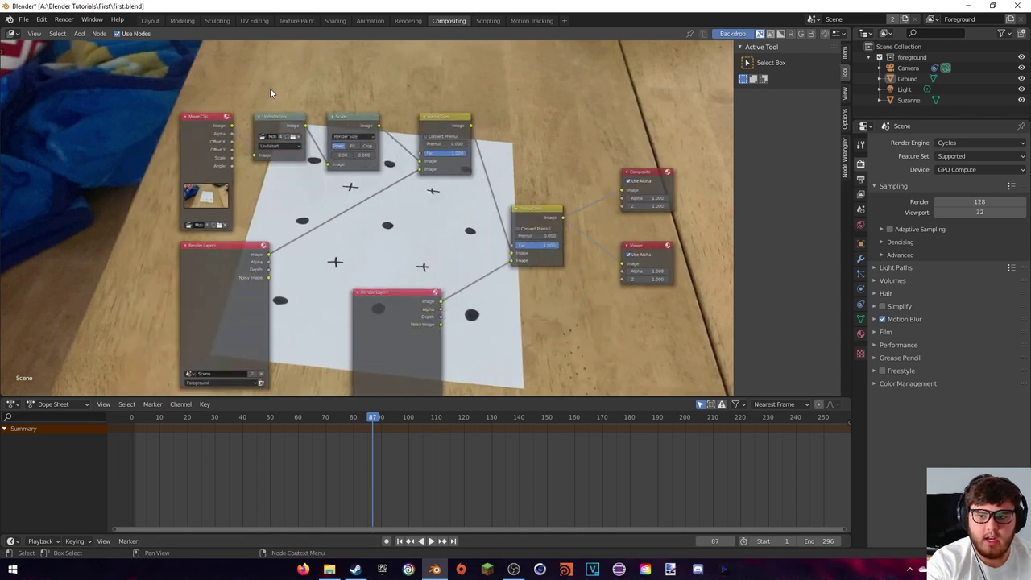
drag(266, 84, 453, 193)
key(x)
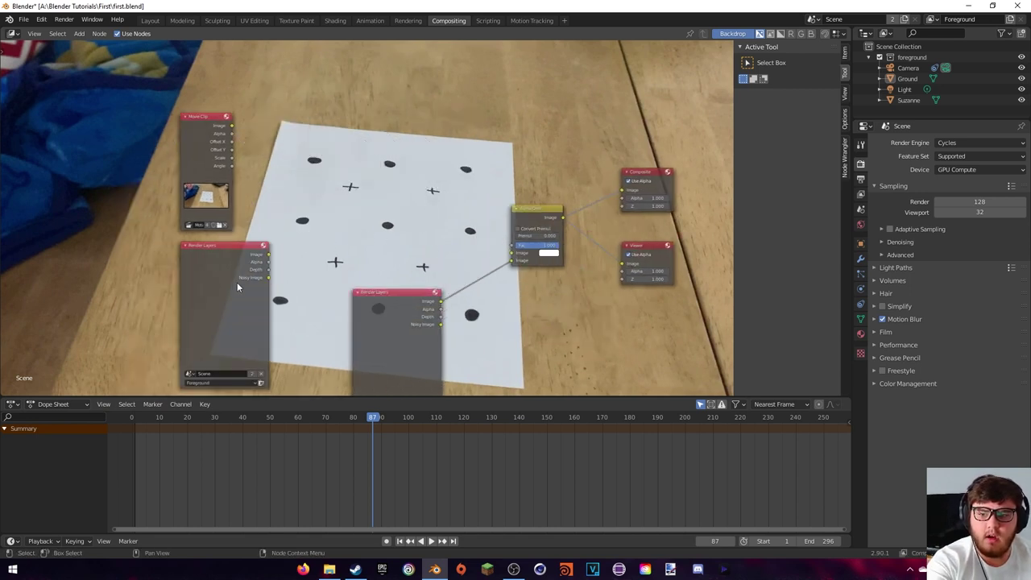
click(244, 284)
key(x)
Place the Movie Clip node beside the remaining Alpha Over node and connect its Image output to the first Image input
drag(213, 145, 407, 194)
ctrl+scroll(378, 184, right, 5)
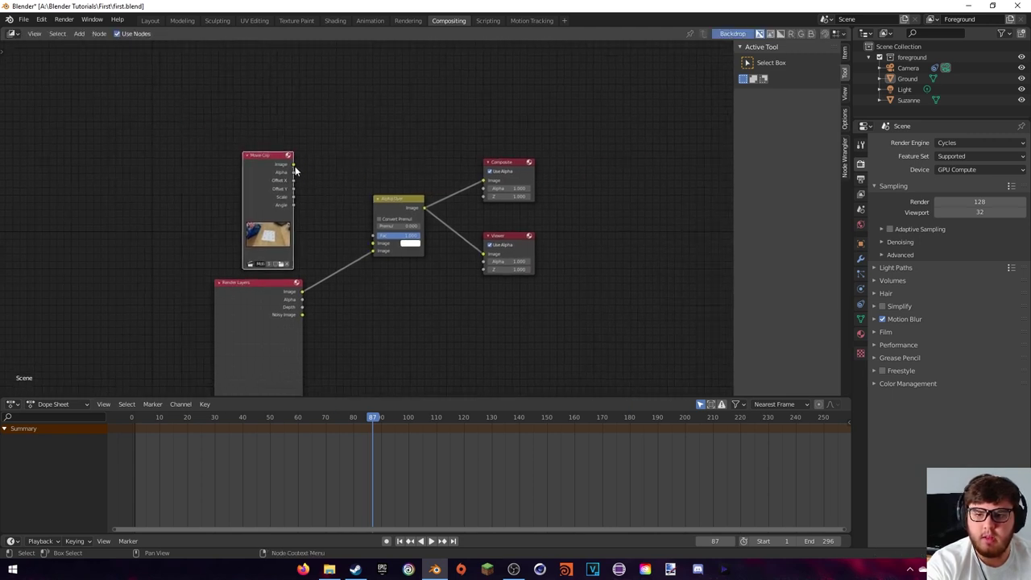
drag(294, 164, 372, 243)
ctrl+scroll(373, 193, left, 1)
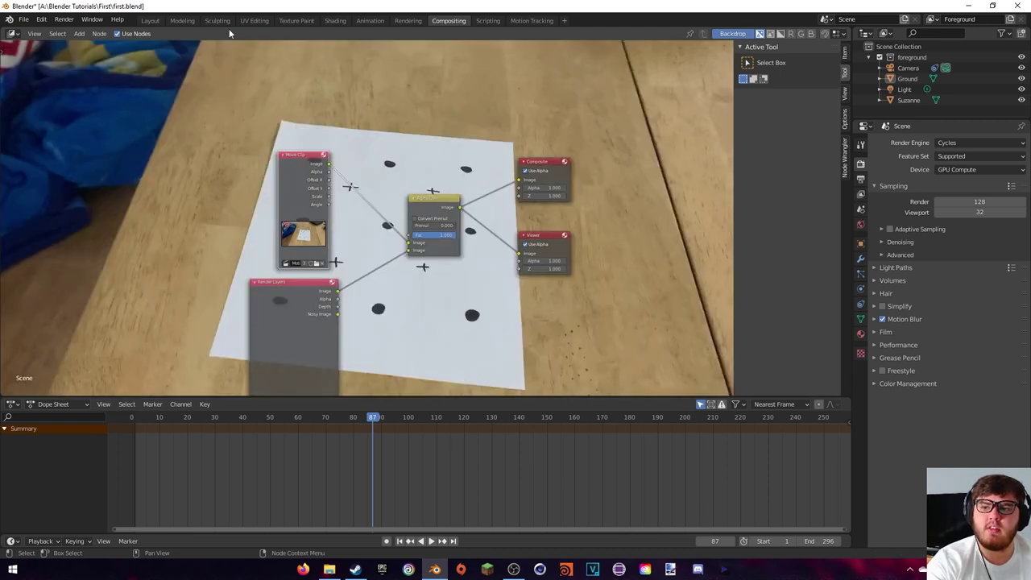
Render frame 87, inspect how the monkey and its shadow sit in the footage, and close the render
click(150, 20)
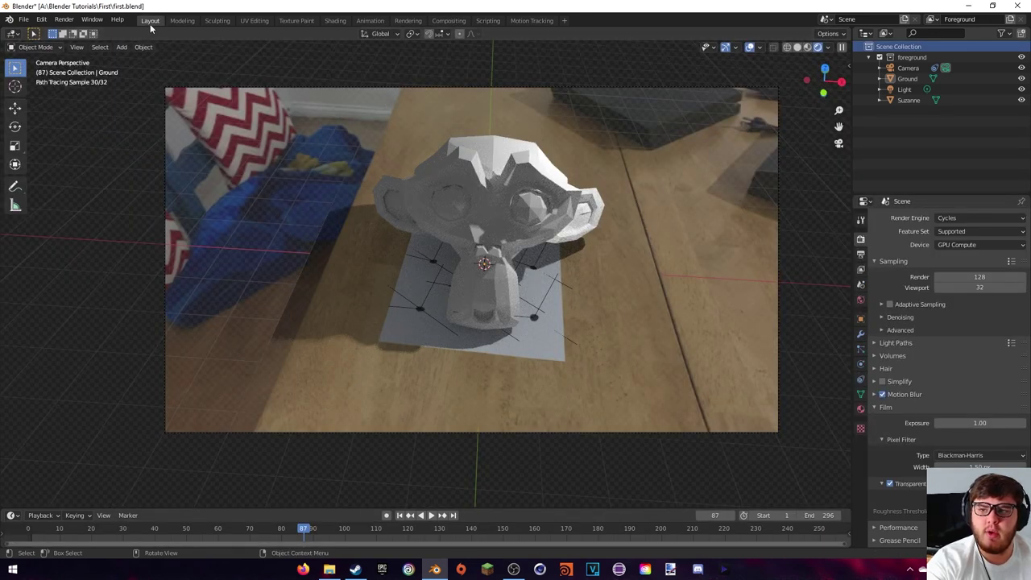
click(68, 22)
click(84, 31)
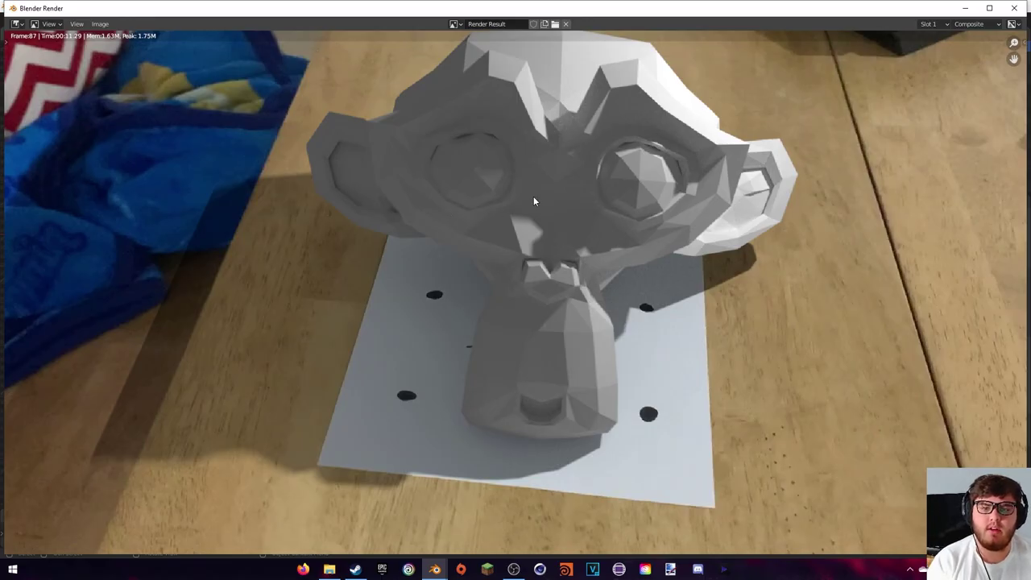
middle_drag(533, 196, 609, 244)
scroll(531, 362, down, 3)
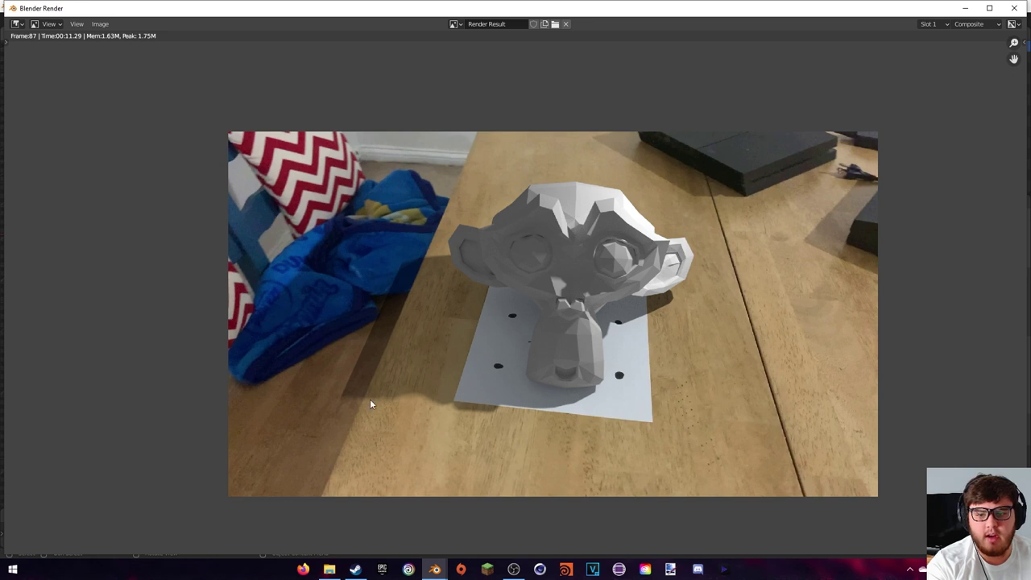
click(1014, 8)
Edge-slide the Ground plane's left edge inward by a factor of about 0.054 to approach the table's edge
click(369, 274)
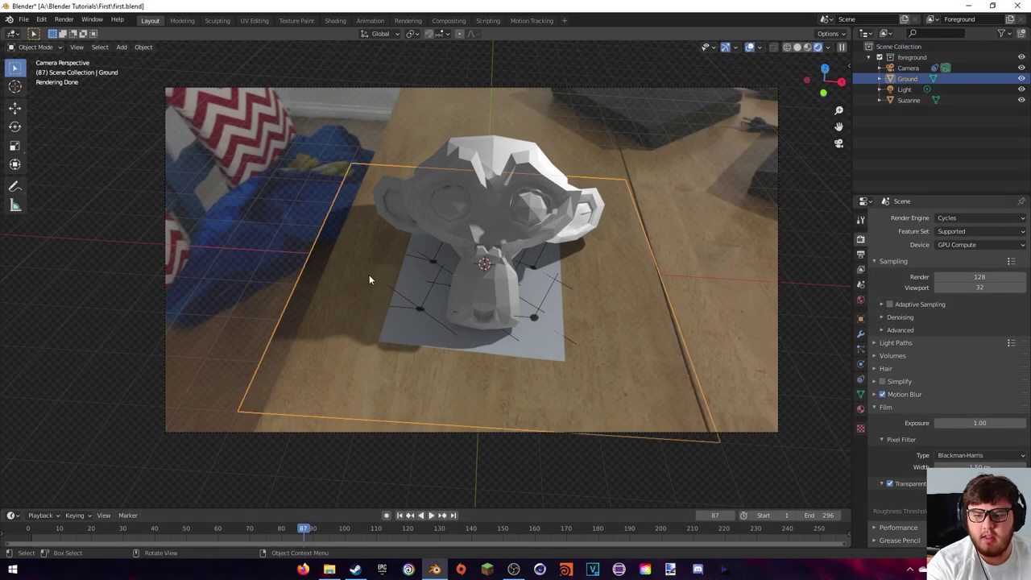
scroll(274, 268, up, 4)
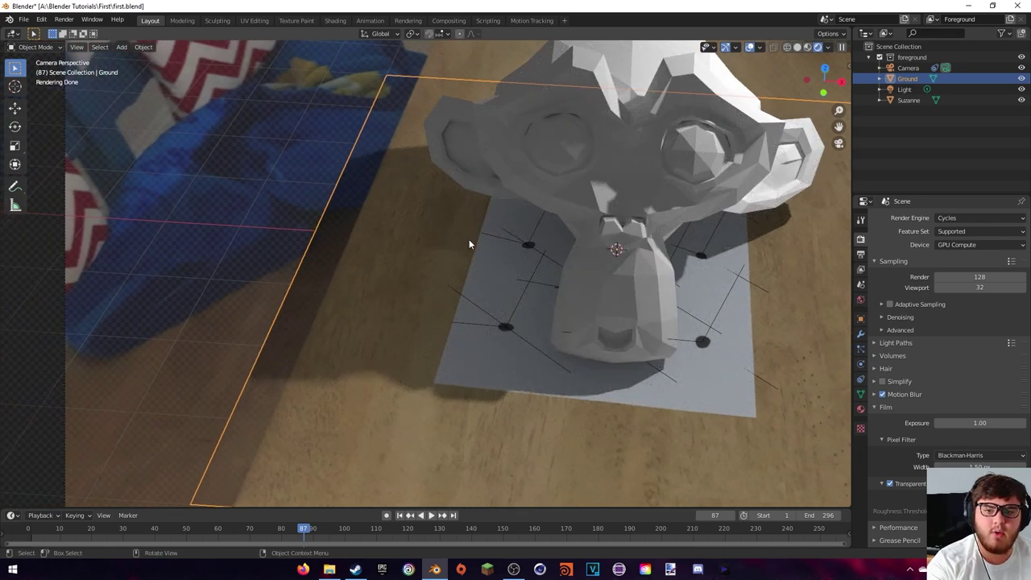
key(Tab)
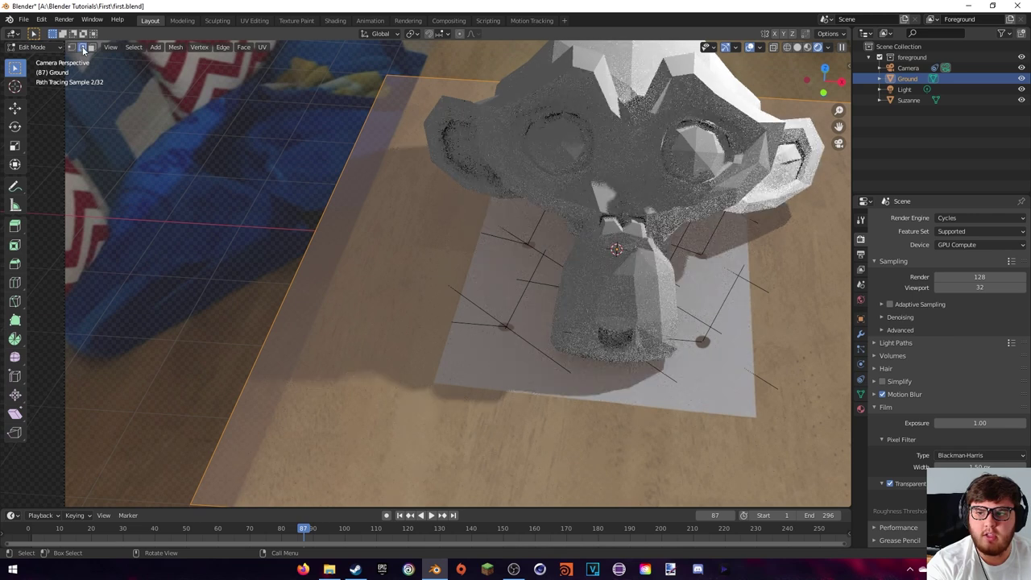
click(323, 209)
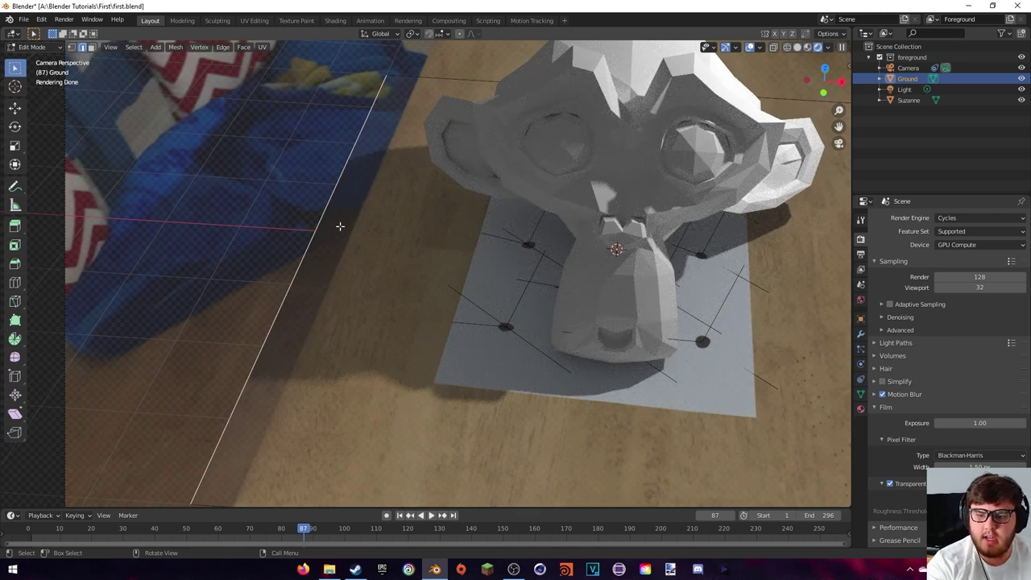
key(g)
key(g)
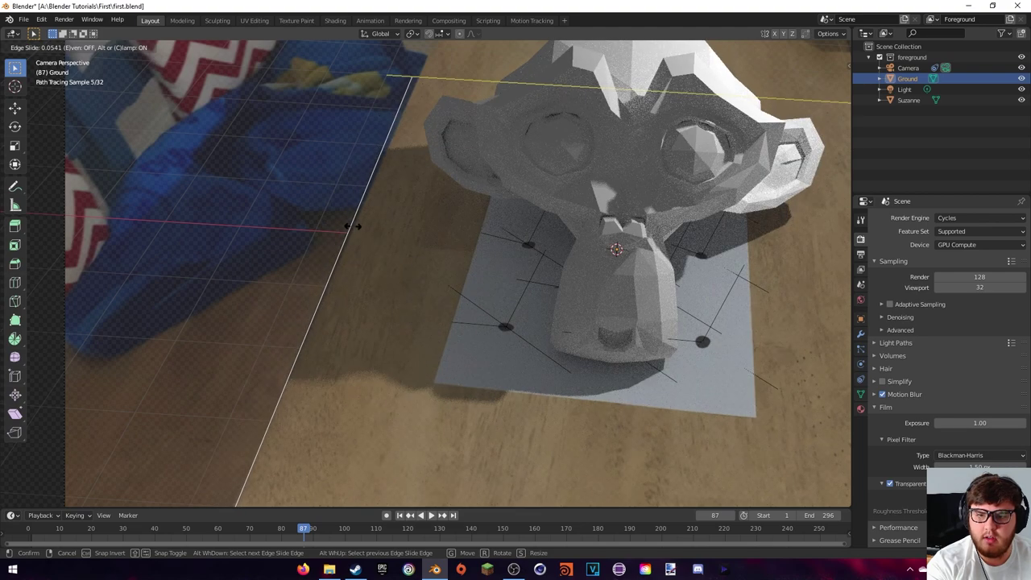
click(353, 226)
shift+middle_drag(368, 221, 410, 247)
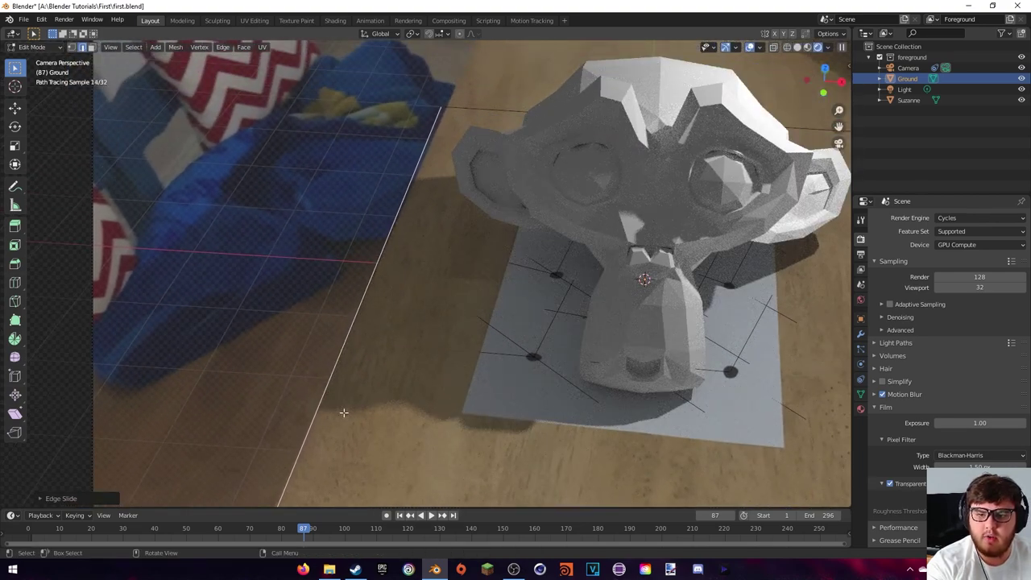
shift+middle_drag(345, 413, 358, 270)
key(Tab)
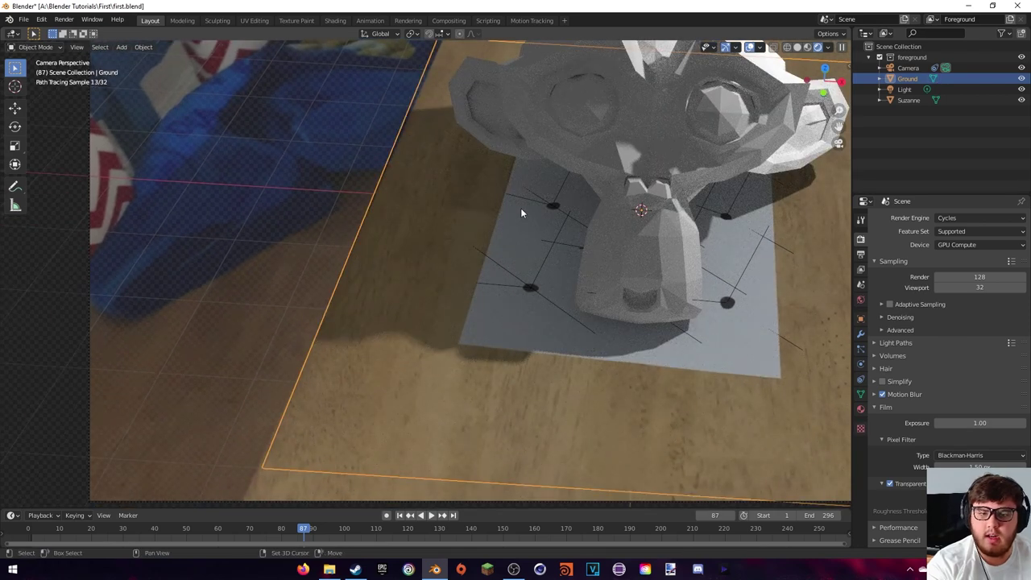
Rotate the Ground plane about -1.18° around the global Z axis to align its side with the table's edge
shift+middle_drag(524, 212, 447, 251)
scroll(447, 256, down, 2)
scroll(466, 193, down, 1)
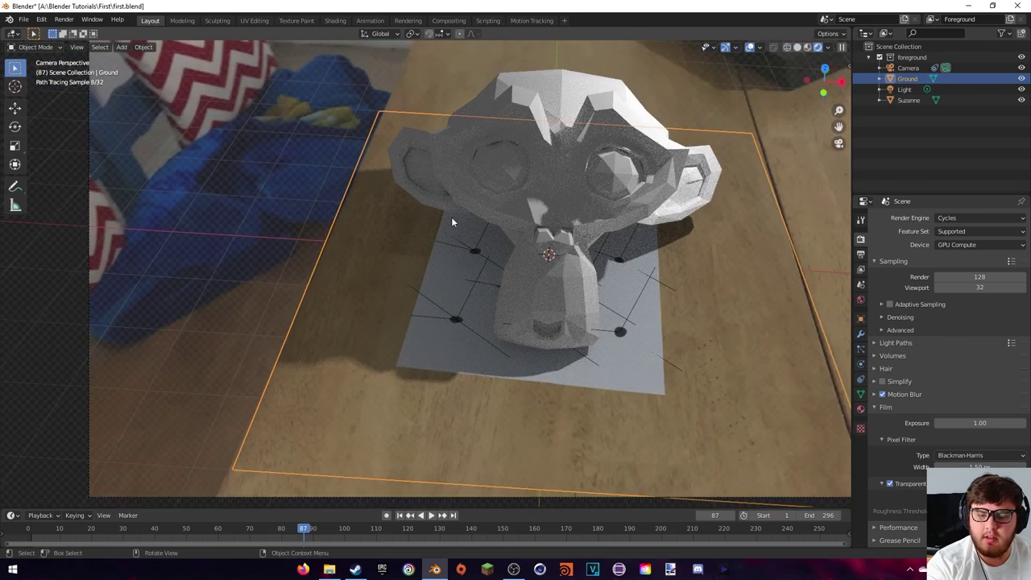
scroll(427, 193, up, 2)
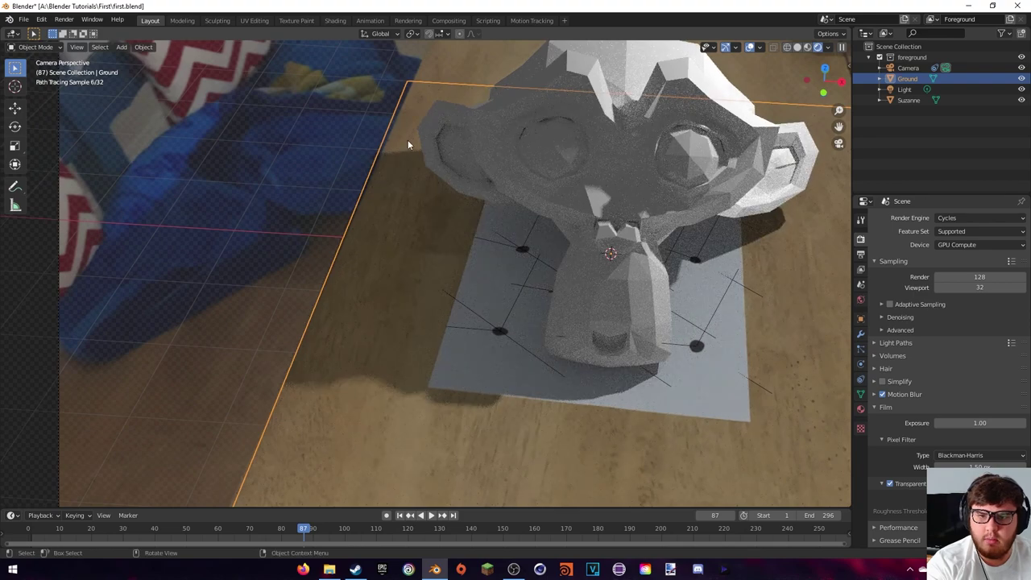
key(r)
key(z)
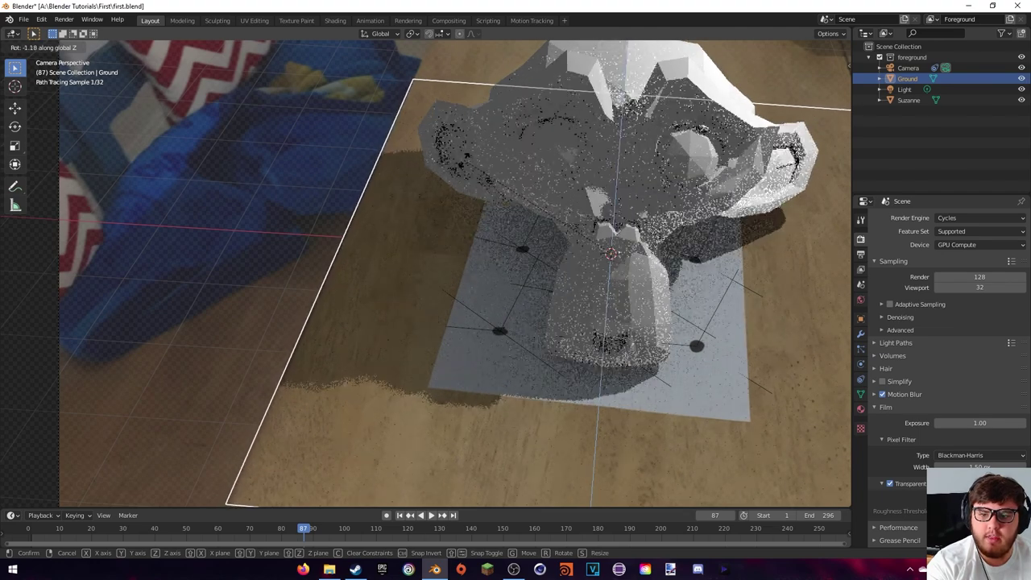
click(465, 164)
Fine-tune the Ground plane's left edge against the table's edge with an edge slide and render frame 87 again
scroll(438, 204, up, 8)
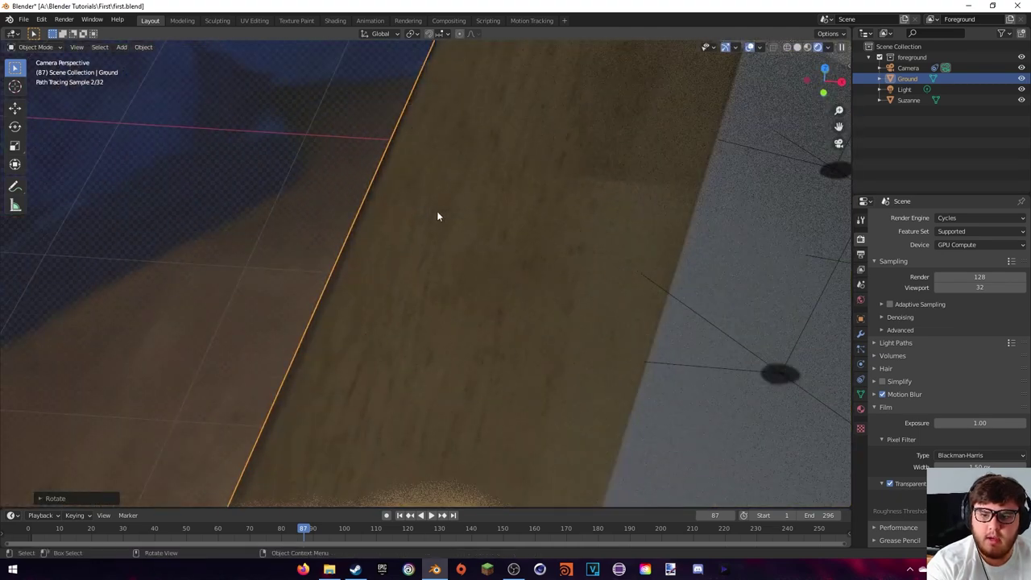
key(Escape)
key(Tab)
scroll(536, 172, down, 5)
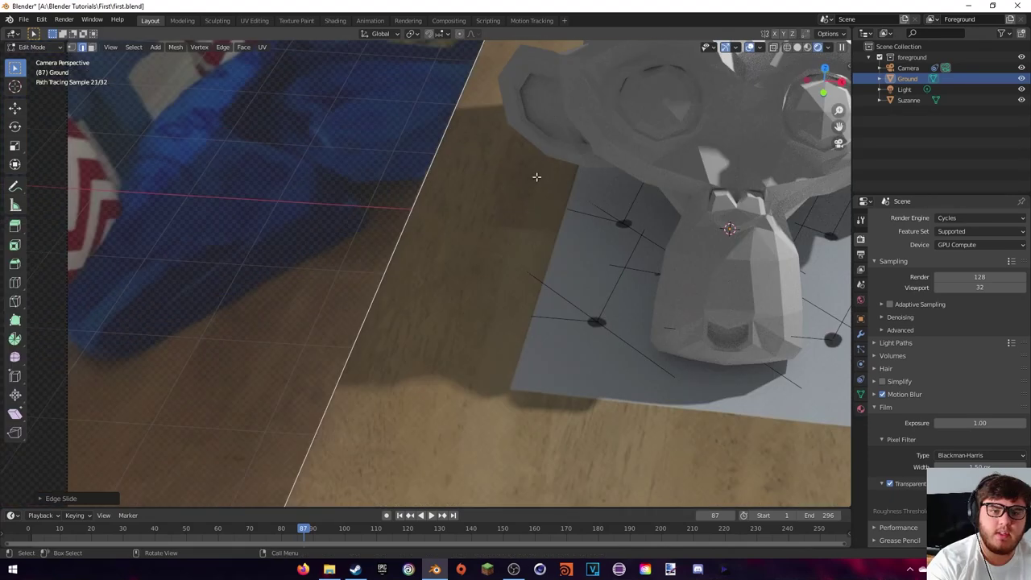
click(64, 20)
click(81, 31)
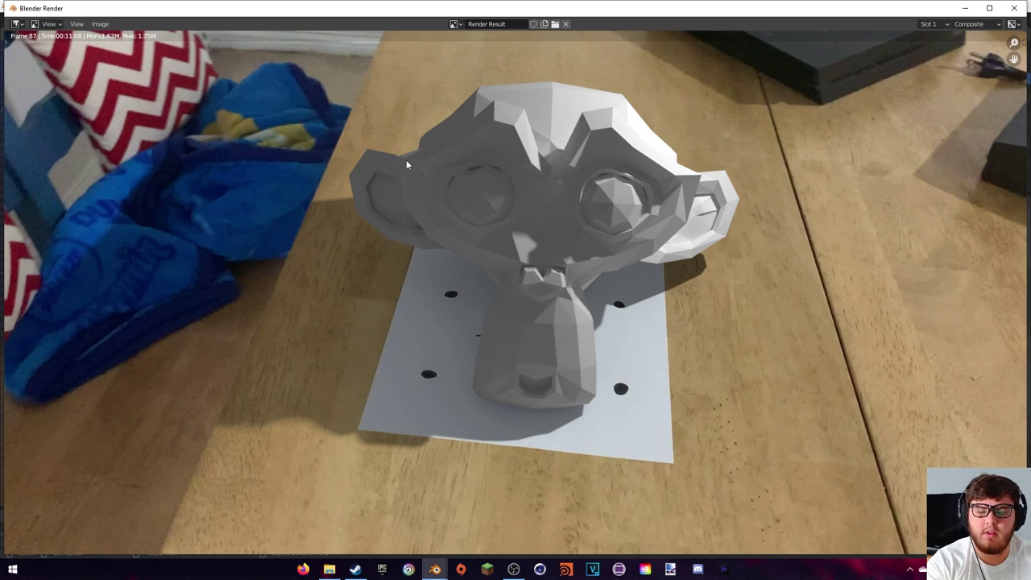
Examine the table edge and the monkey's shadow in the rendered frame 87, and close the render
scroll(423, 172, down, 1)
middle_drag(413, 257, 489, 277)
scroll(489, 277, up, 4)
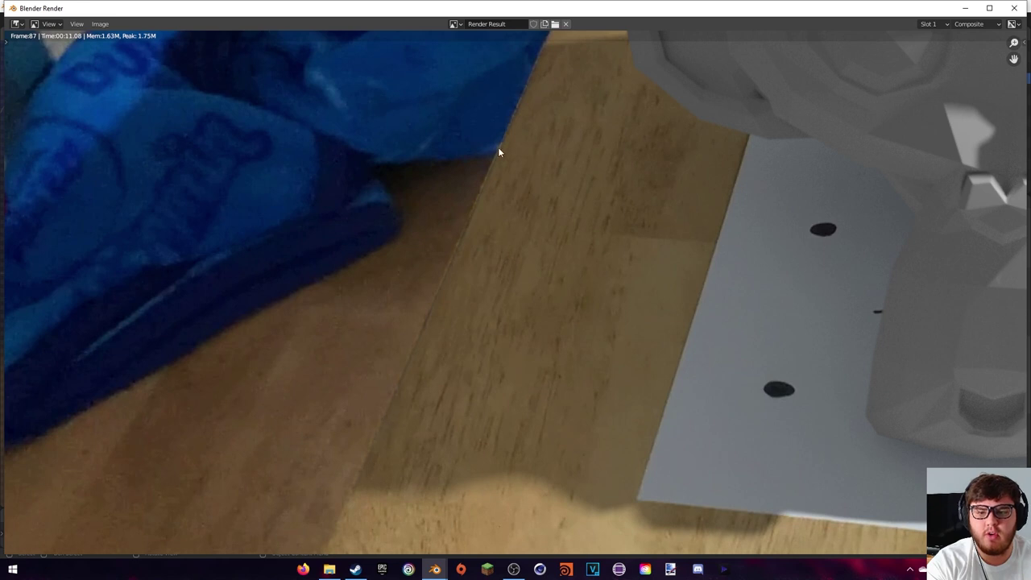
scroll(547, 325, down, 4)
middle_drag(499, 320, 434, 325)
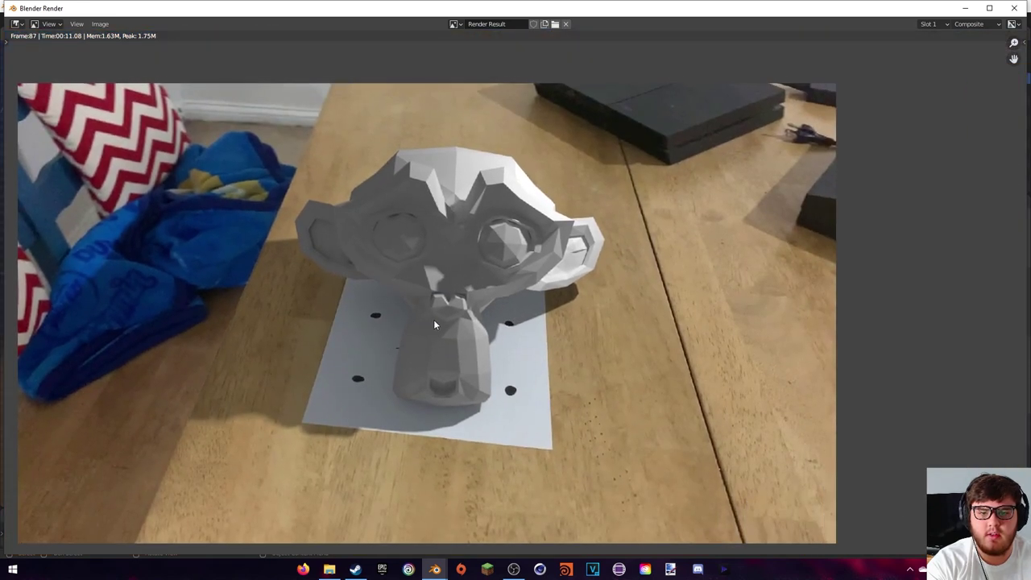
click(1011, 12)
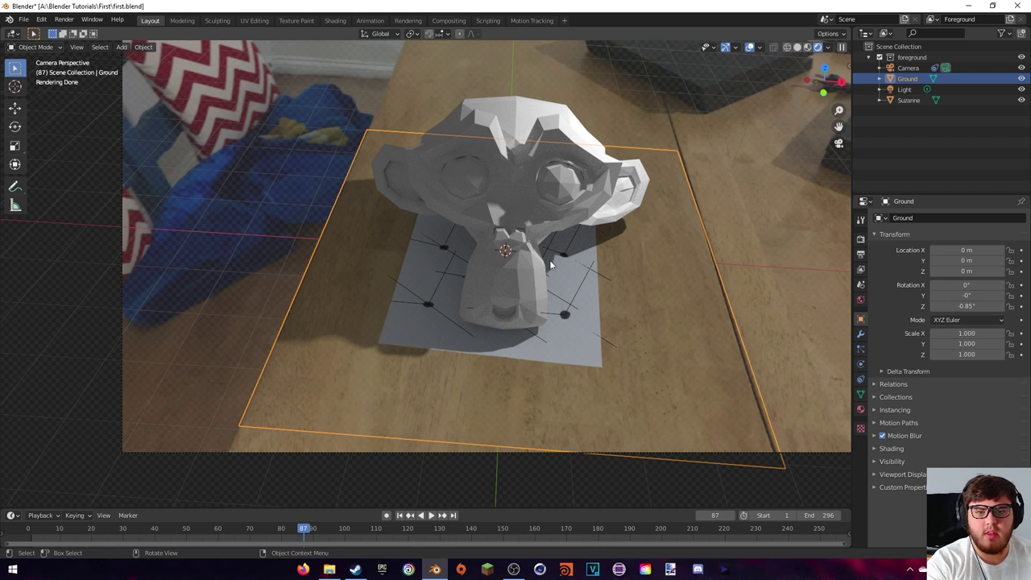
Fit the camera view and set the scene's color management view transform to Filmic
key(Home)
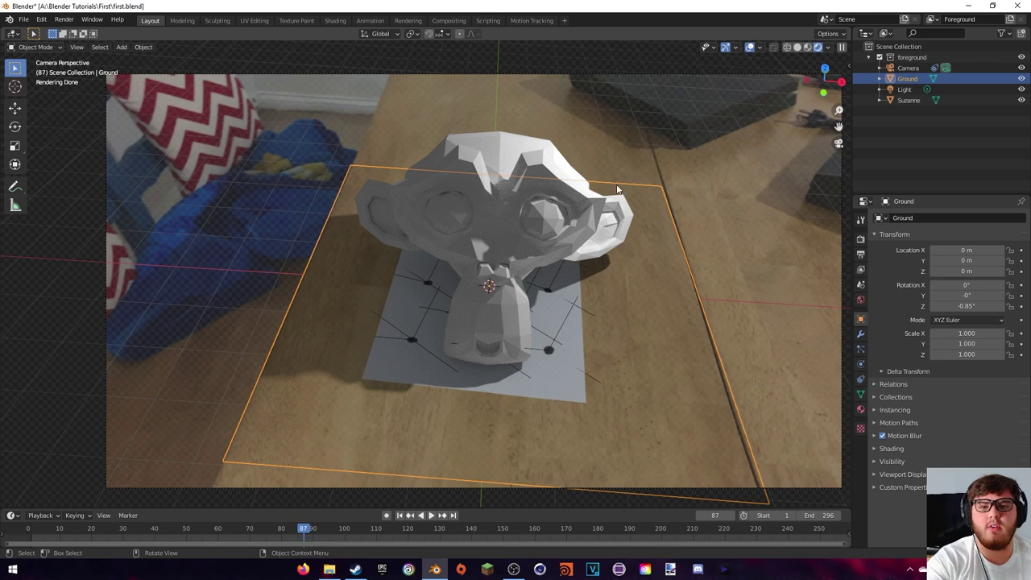
click(861, 239)
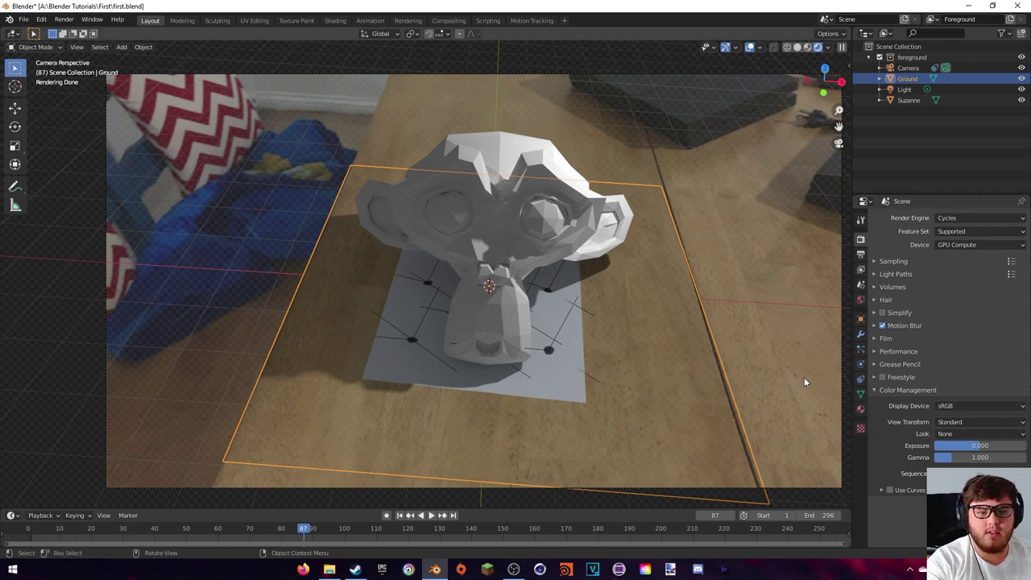
click(951, 422)
click(946, 445)
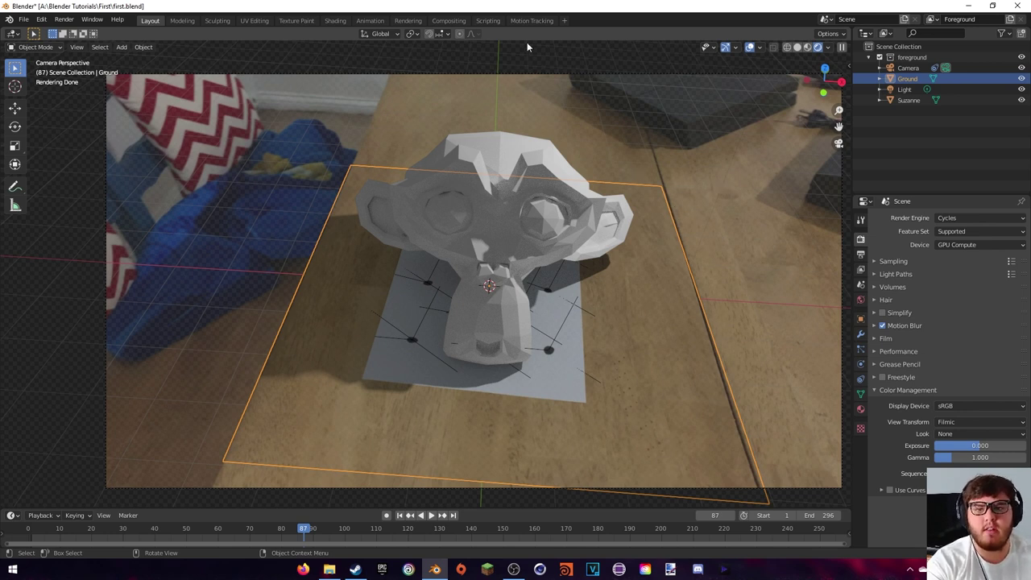
In the compositing node tree, connect the Render Layers image directly to the Composite node, bypassing Alpha Over
click(455, 23)
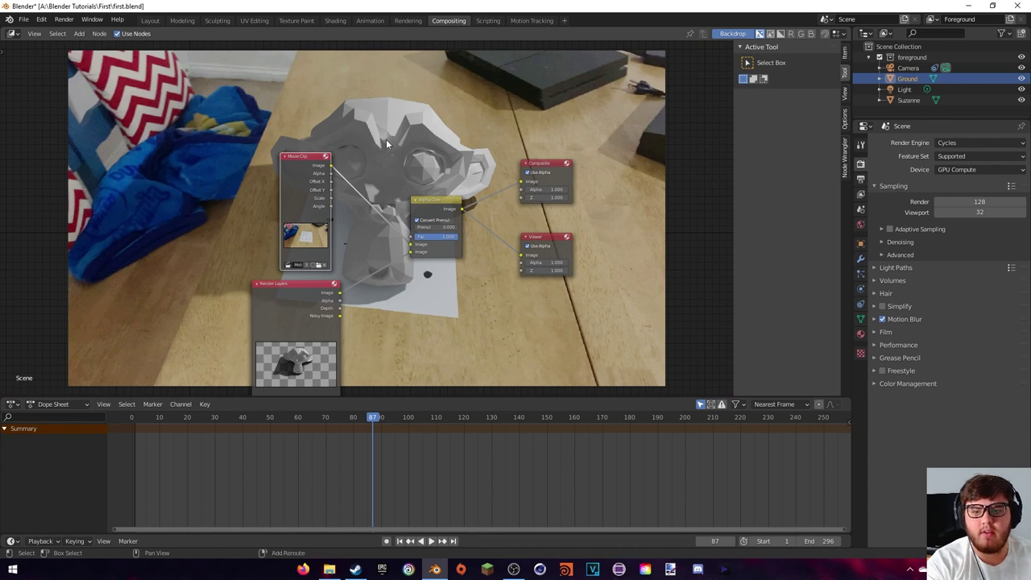
shift+middle_drag(386, 139, 555, 160)
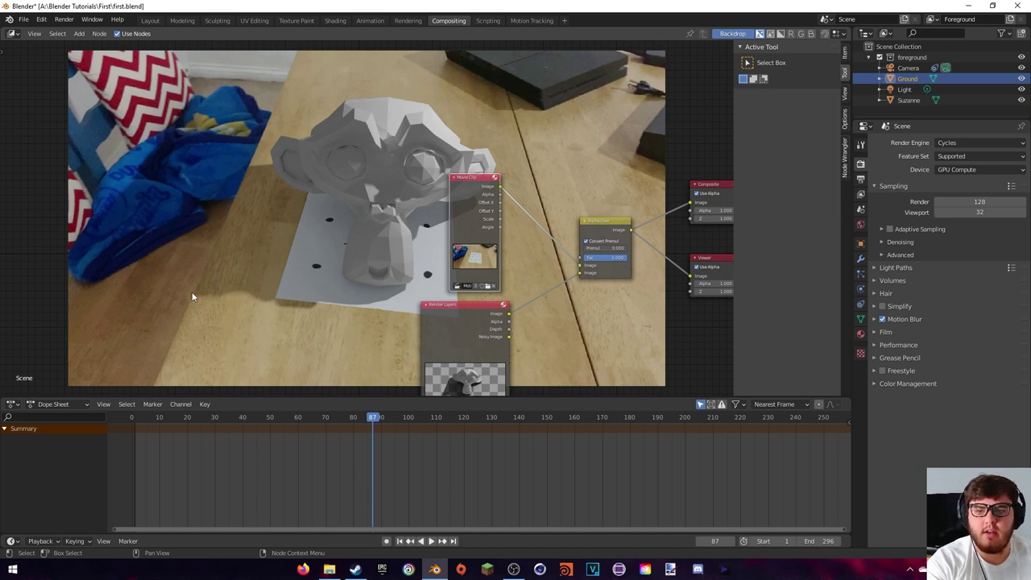
middle_drag(501, 302, 249, 275)
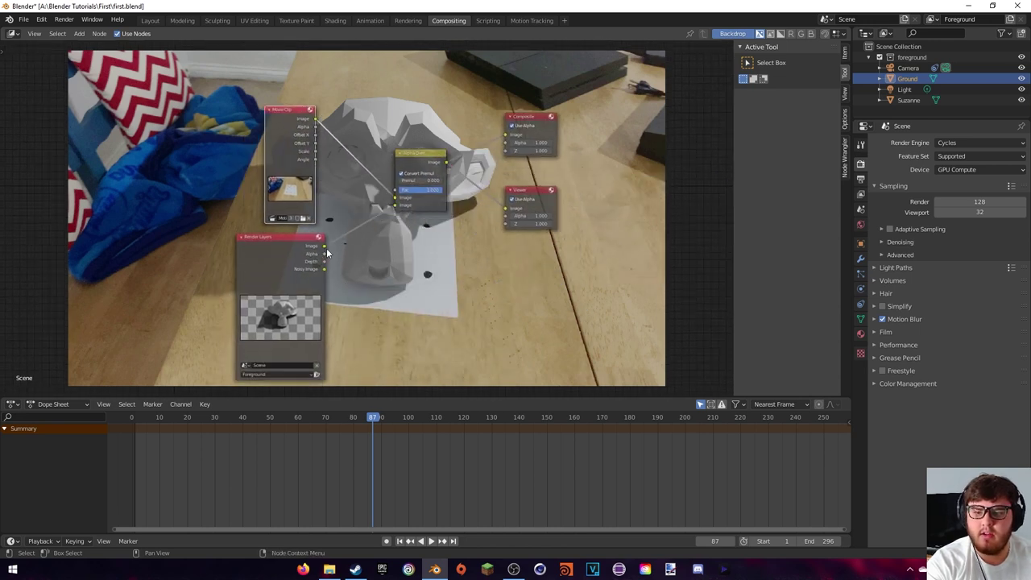
drag(297, 256, 545, 132)
drag(368, 280, 314, 287)
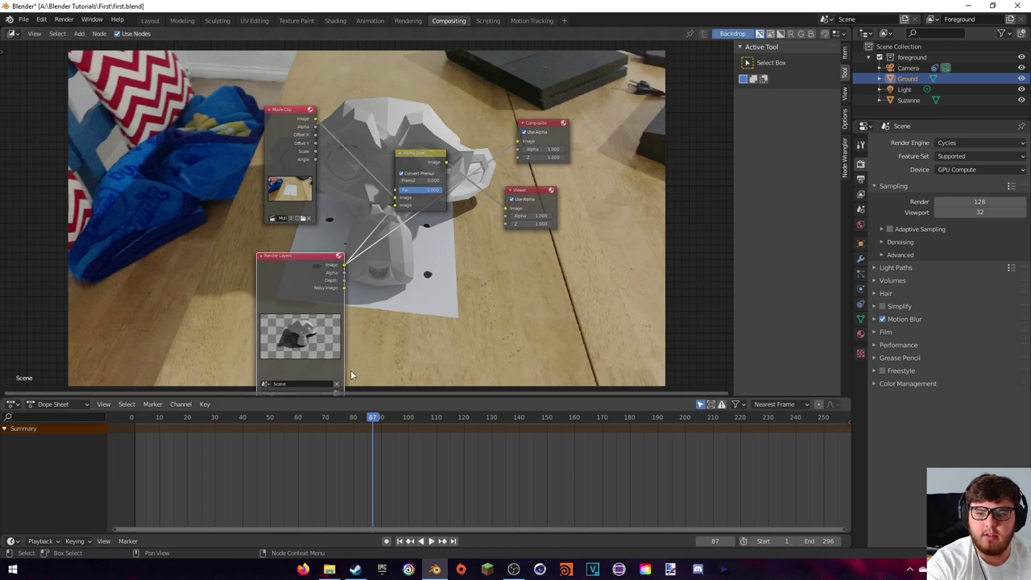
Render frame 87 to check the monkey and shadow without the footage, and close the render
click(65, 19)
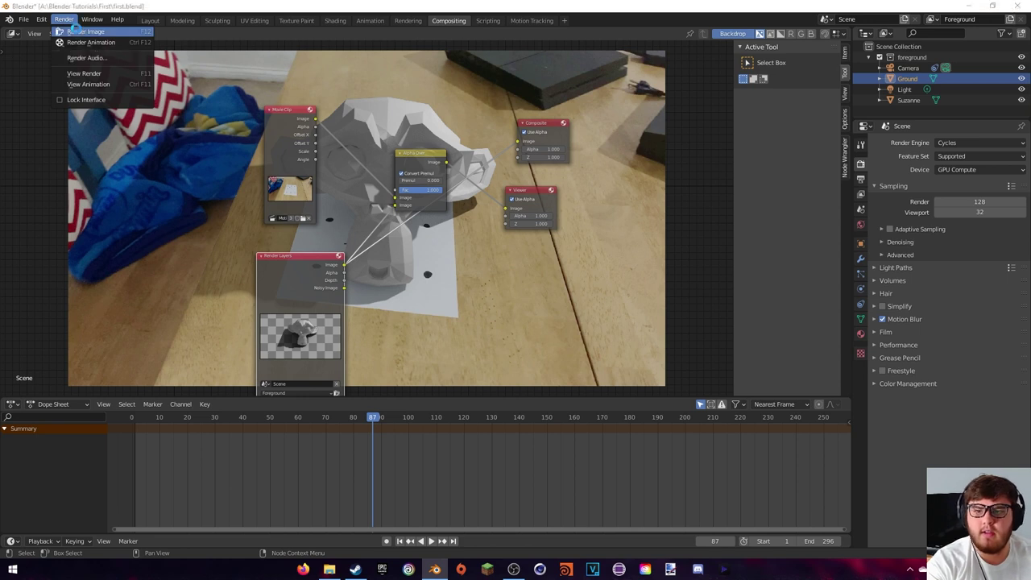
click(77, 30)
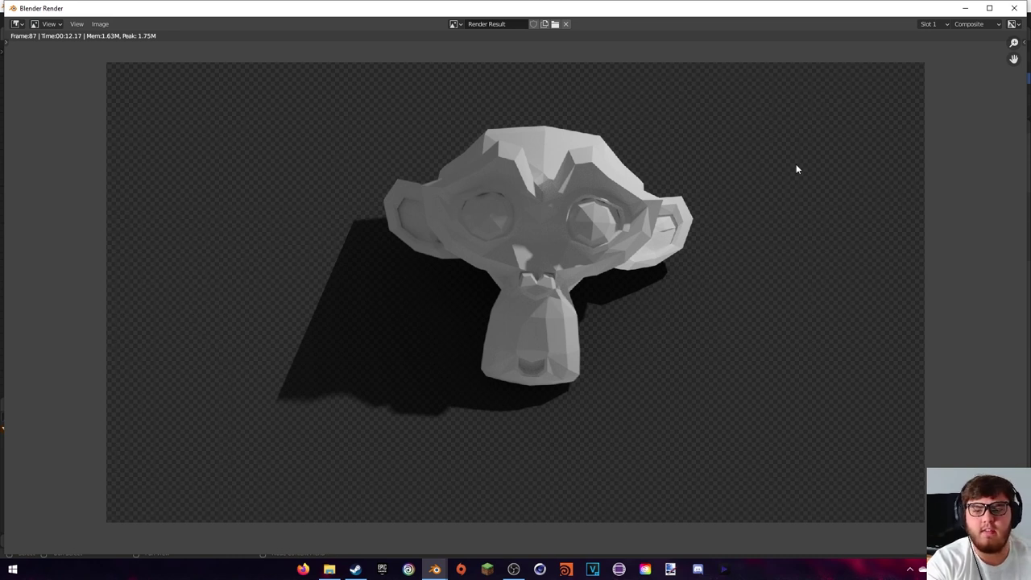
click(1014, 8)
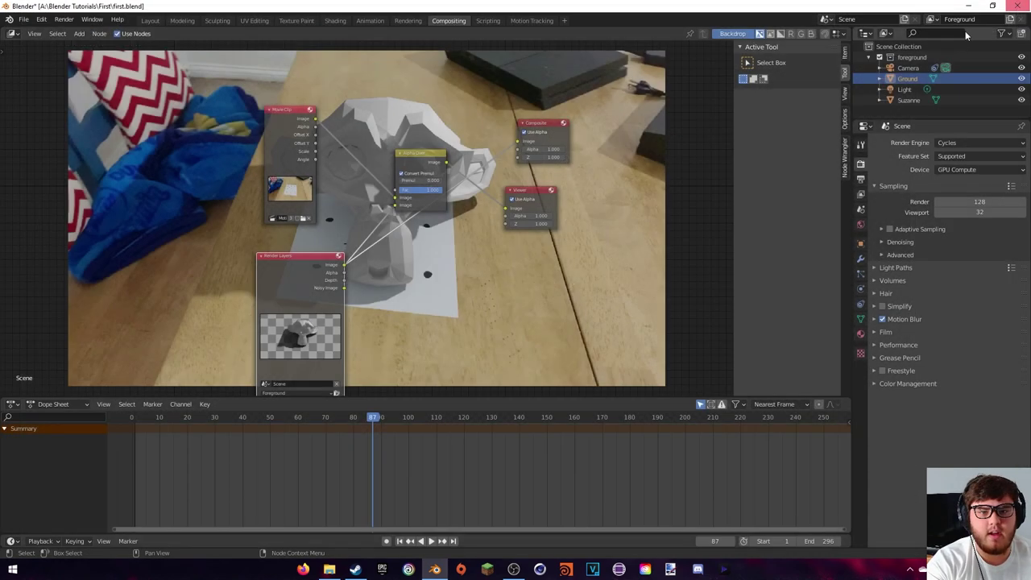
Create a folder named IMage_Sequence in A:\Blender Tutorials\First and set it as the render output path
click(860, 182)
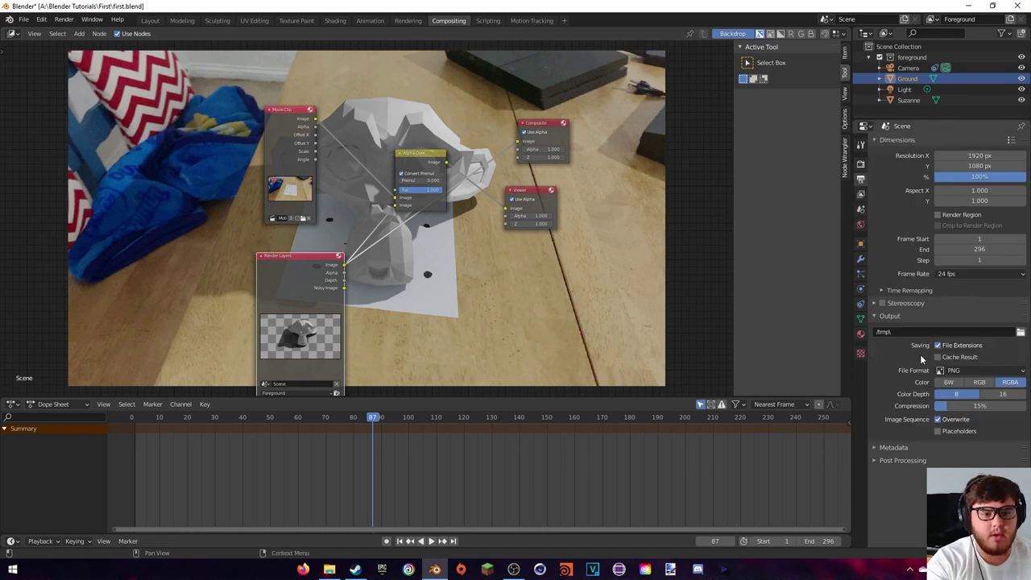
click(1020, 333)
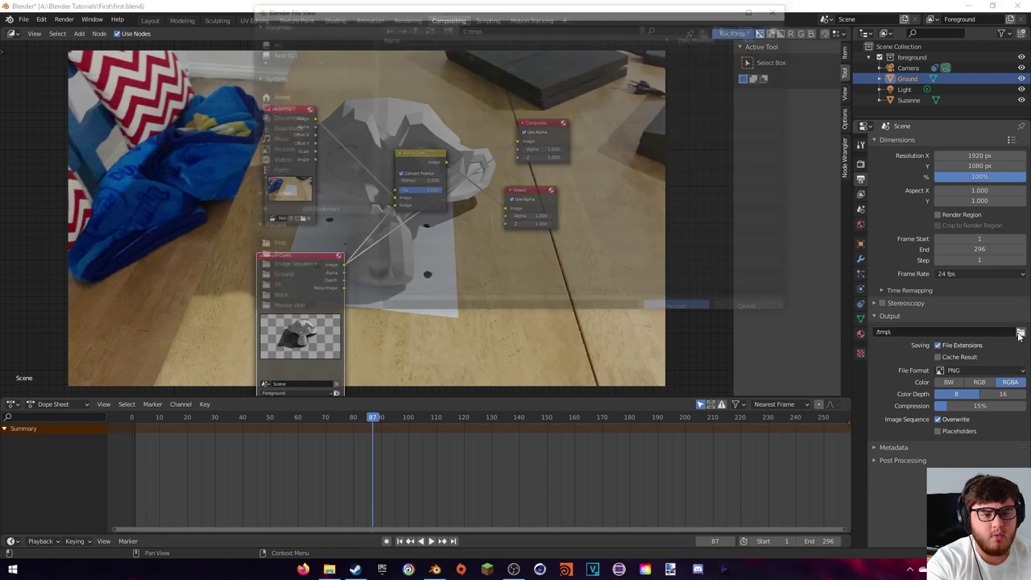
double_click(455, 57)
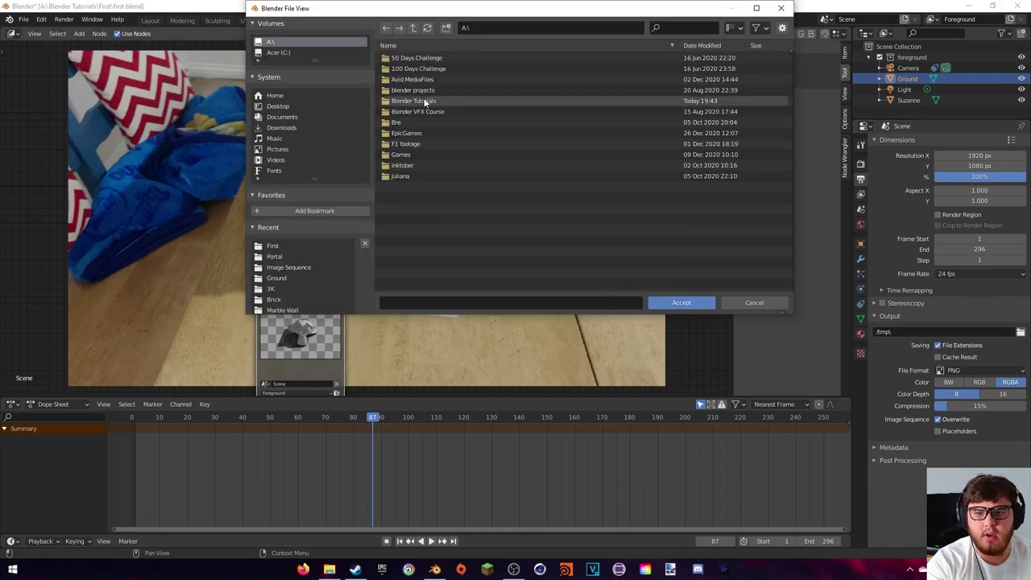
double_click(425, 101)
double_click(441, 197)
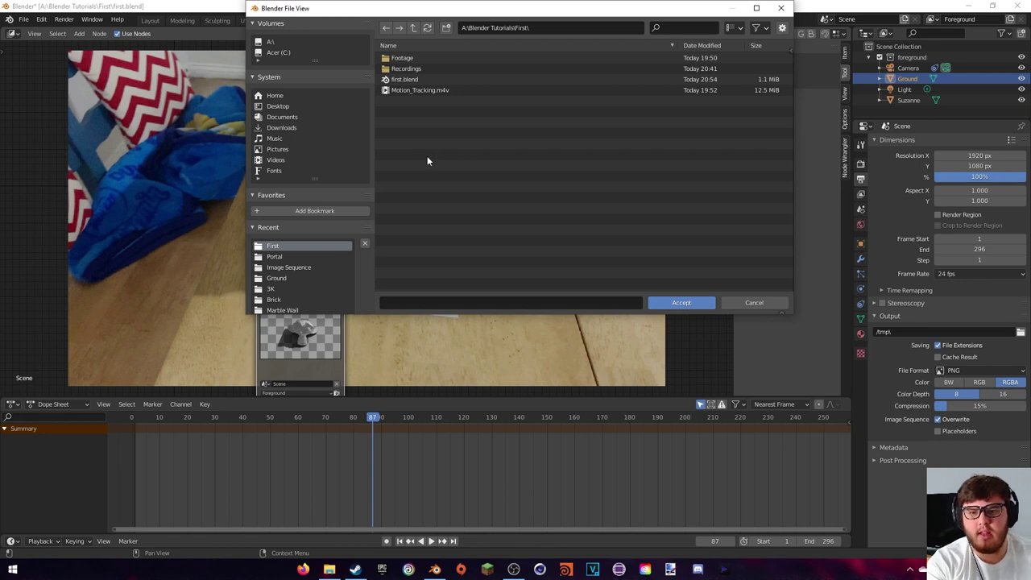
right_click(427, 161)
click(390, 231)
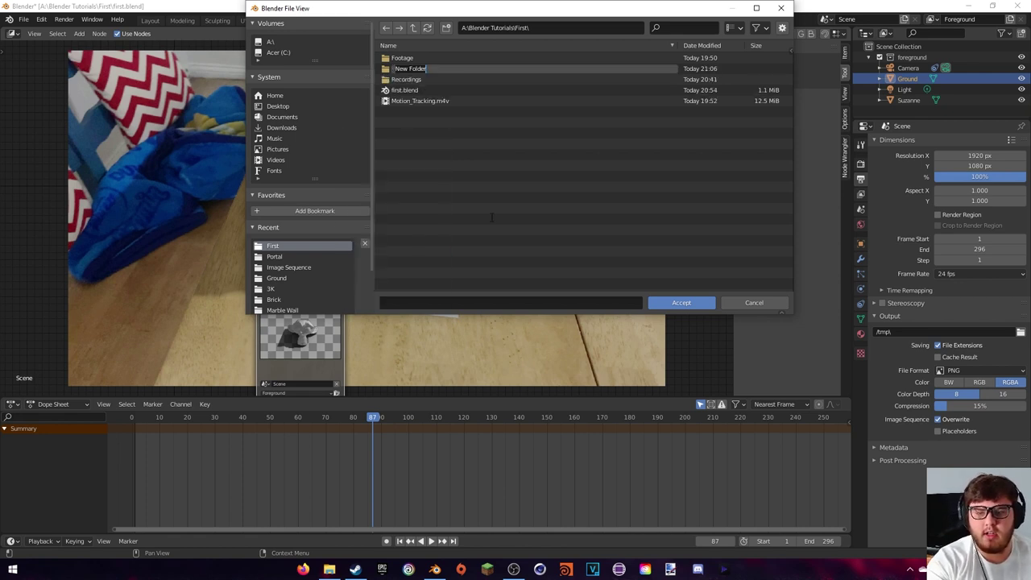
text(IMG)
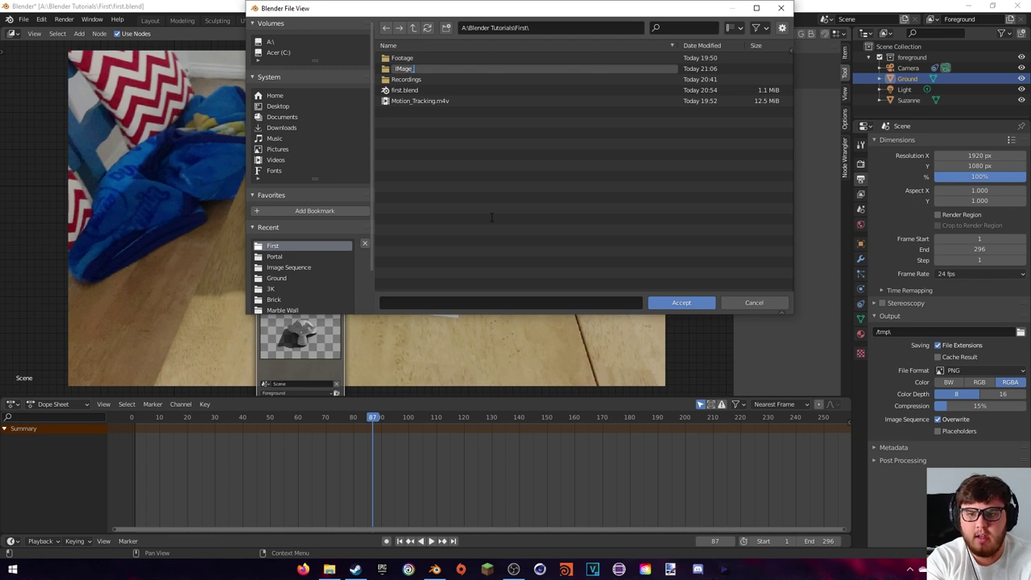
key(Return)
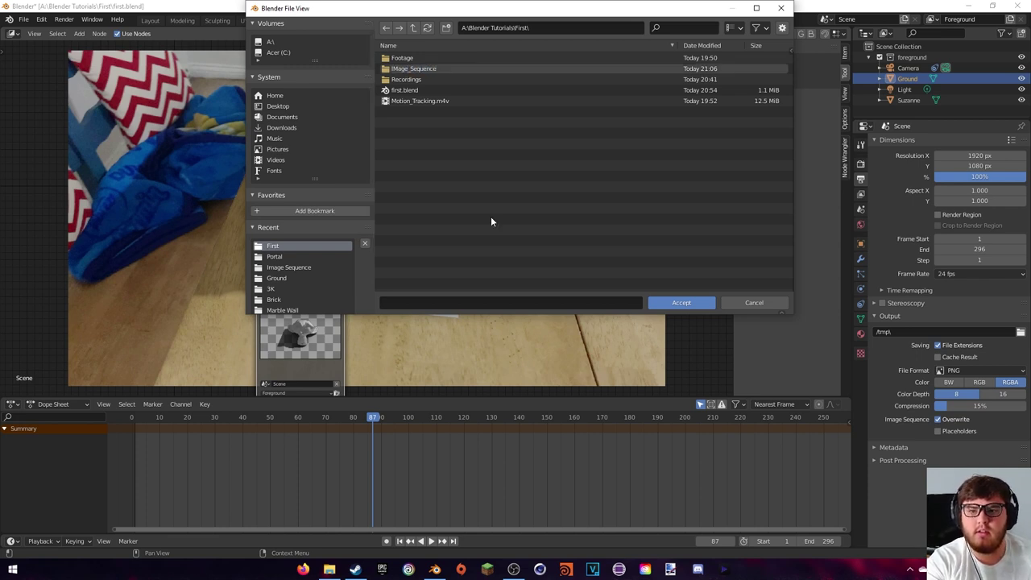
double_click(419, 68)
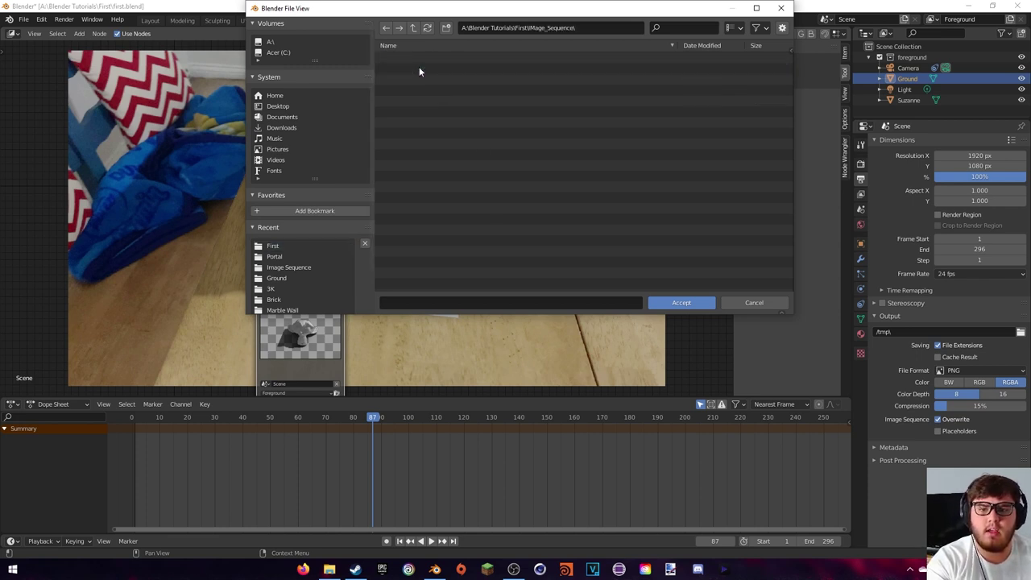
click(653, 304)
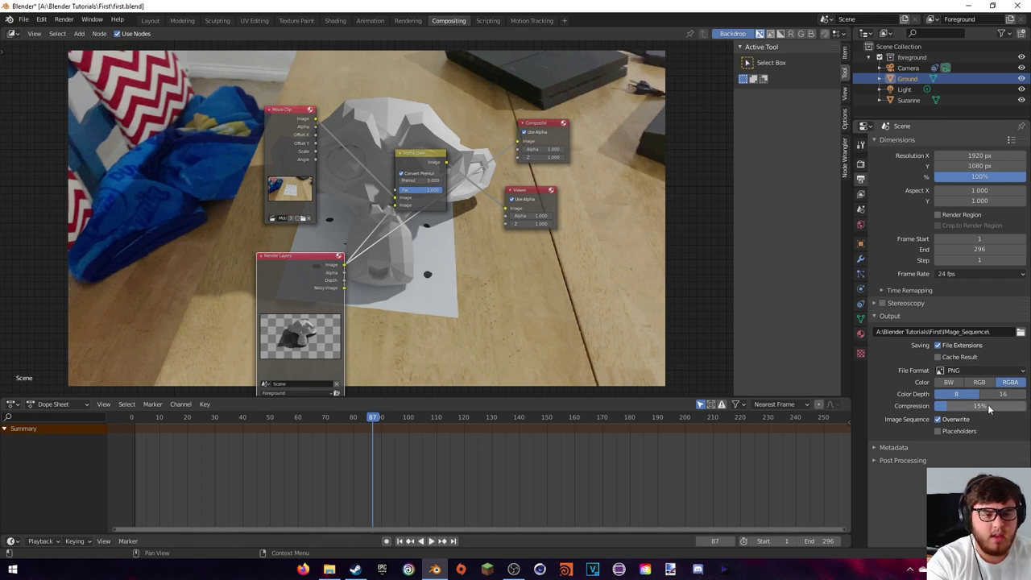
Set the PNG output compression to 0% and check the scene's color management settings
drag(994, 412, 913, 414)
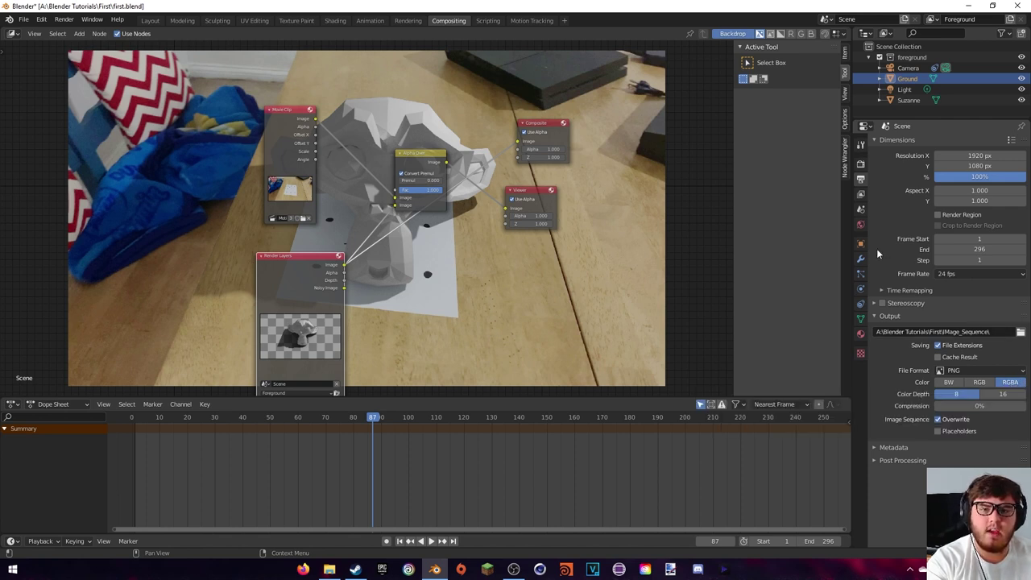
click(860, 163)
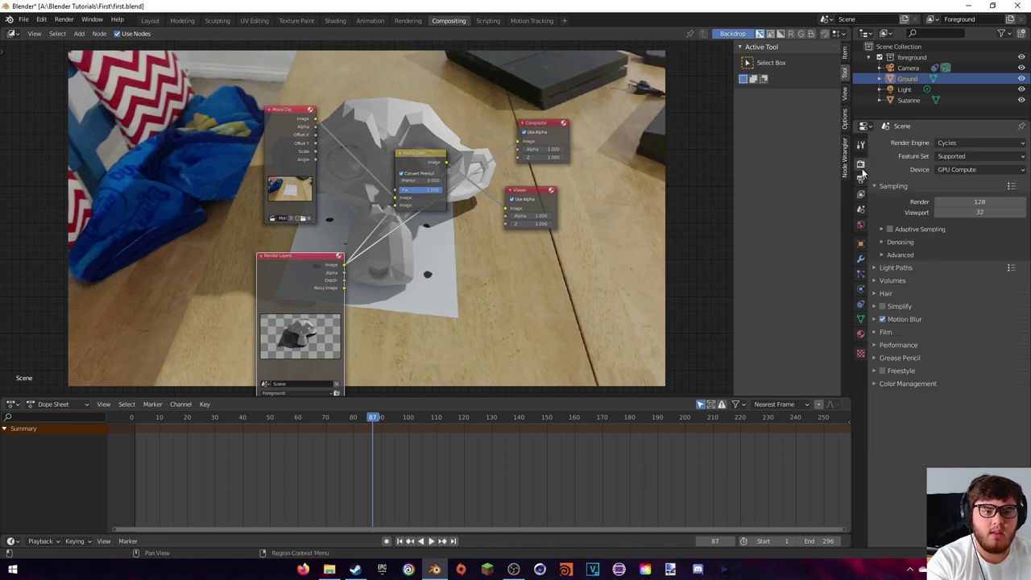
click(902, 383)
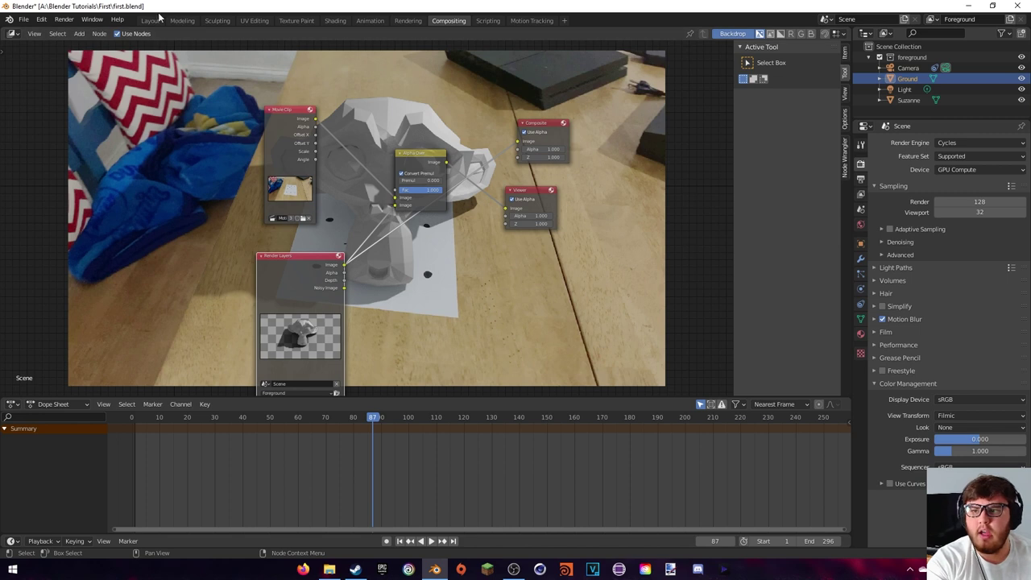
Render the full animation, frames 1 to 296, to the output folder and close the render window
click(63, 19)
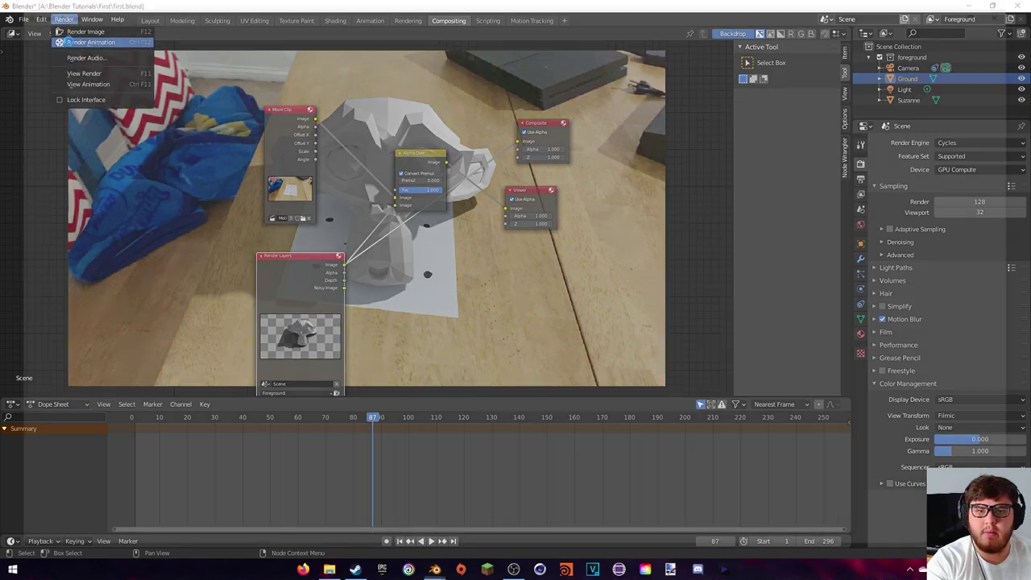
click(69, 42)
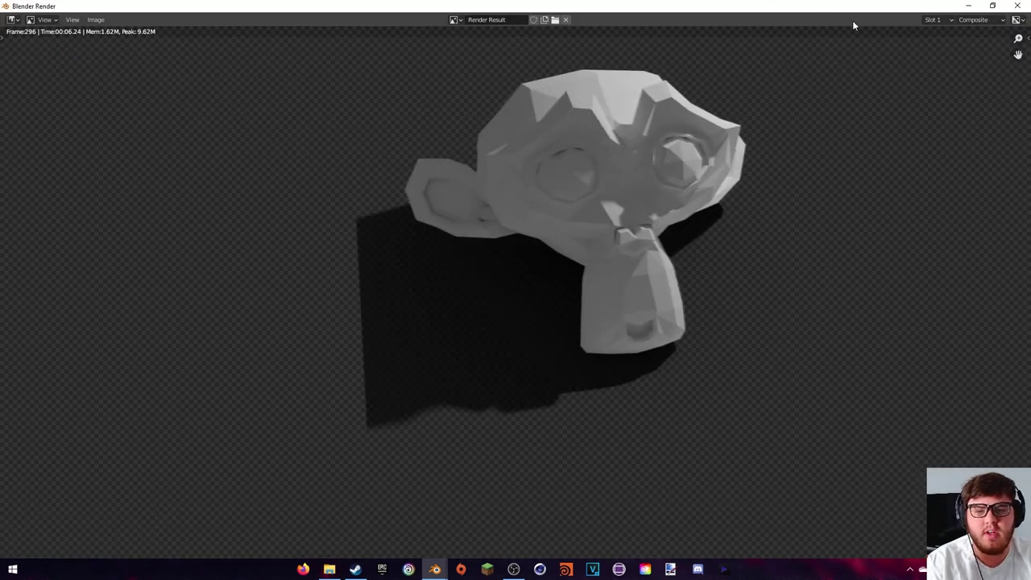
click(1017, 5)
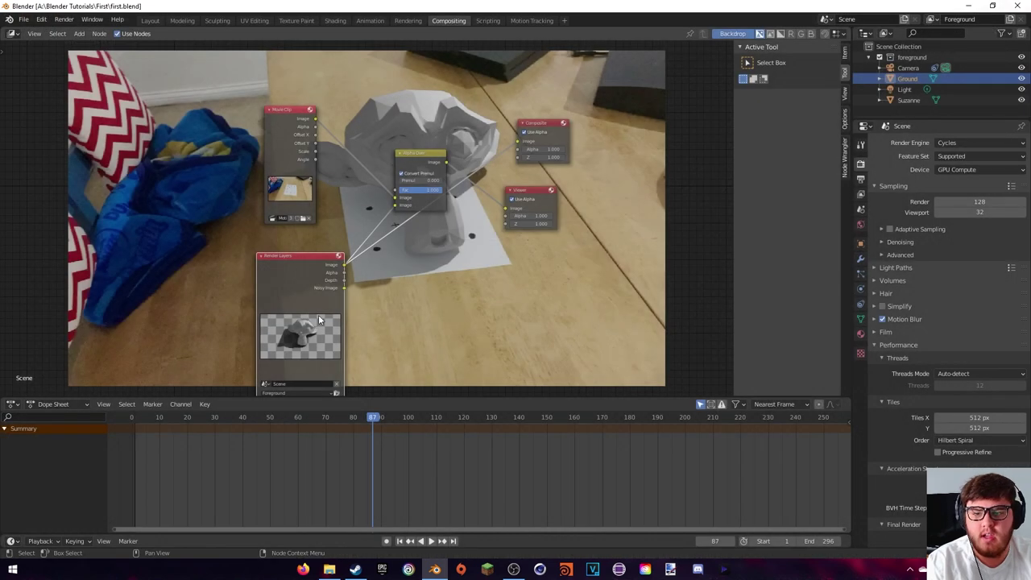
Move the Render Layers node clear of the other nodes and mute it
middle_drag(300, 302, 245, 235)
drag(245, 235, 287, 288)
key(m)
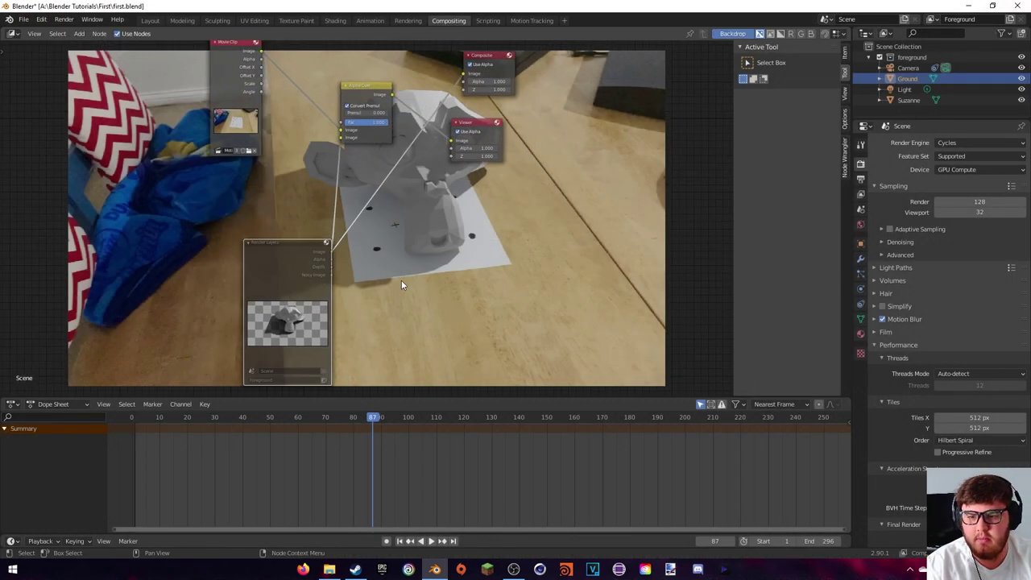
Add an Image input node between the Movie Clip and Render Layers nodes
key(shift+a)
click(160, 212)
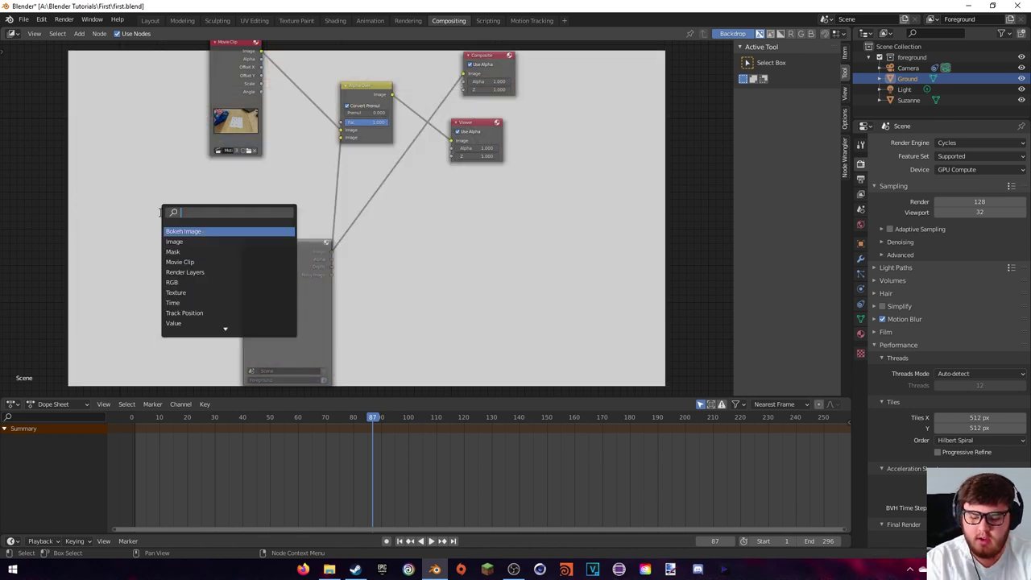
text(image)
click(174, 241)
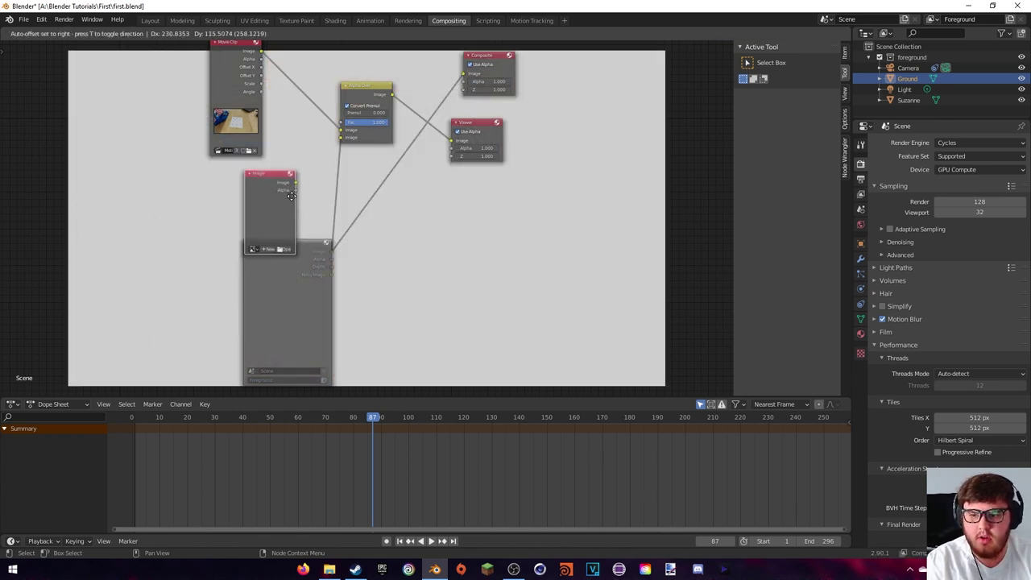
click(300, 193)
Load all the rendered PNG frames from the IMage_Sequence folder into the Image node as an image sequence
click(303, 240)
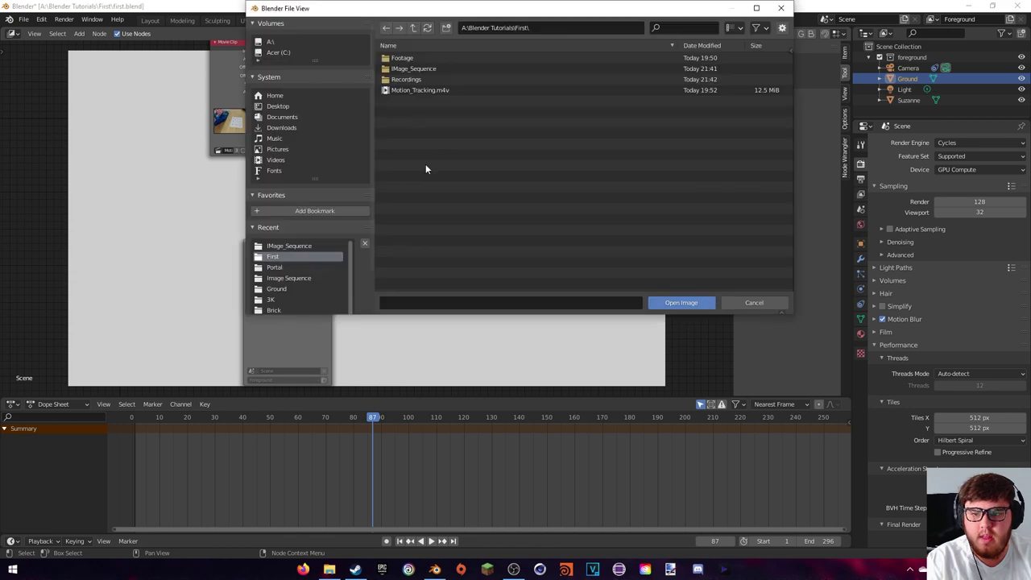
double_click(415, 69)
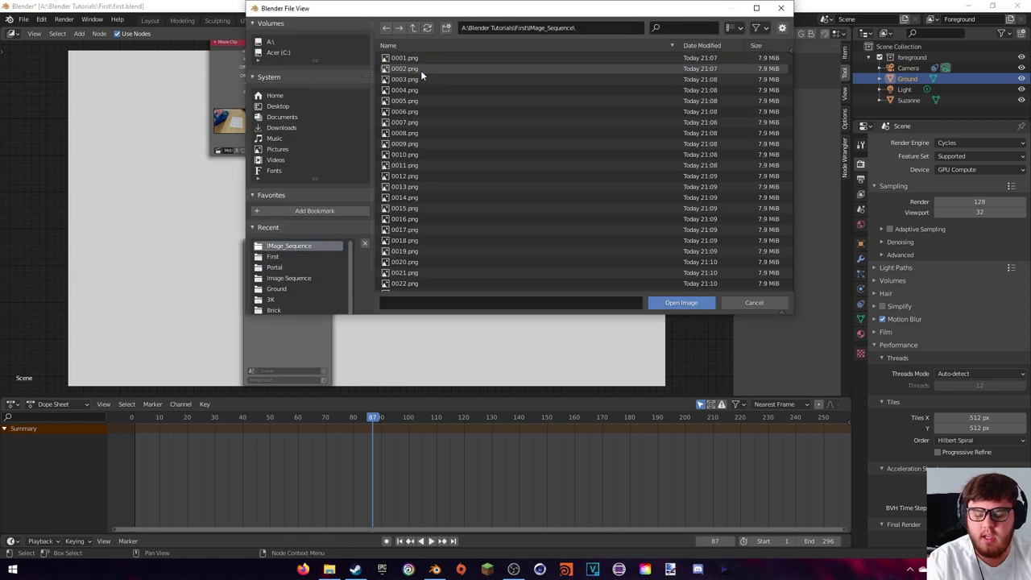
key(a)
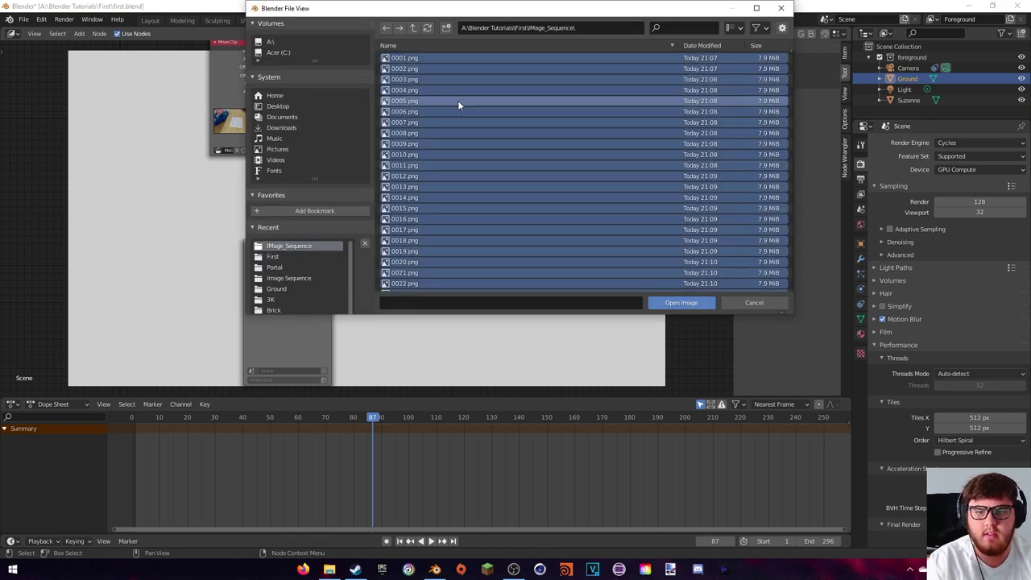
click(681, 303)
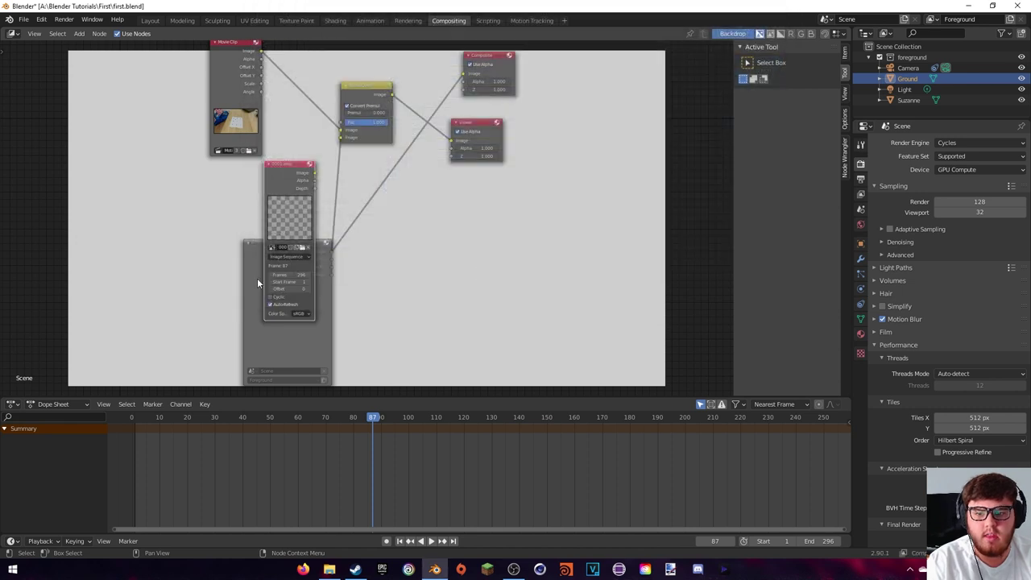
Move the Render Layers node down out of the way and place the 0001.png image sequence node beneath the Movie Clip node
drag(257, 278, 298, 368)
scroll(365, 241, up, 2)
middle_drag(262, 283, 334, 277)
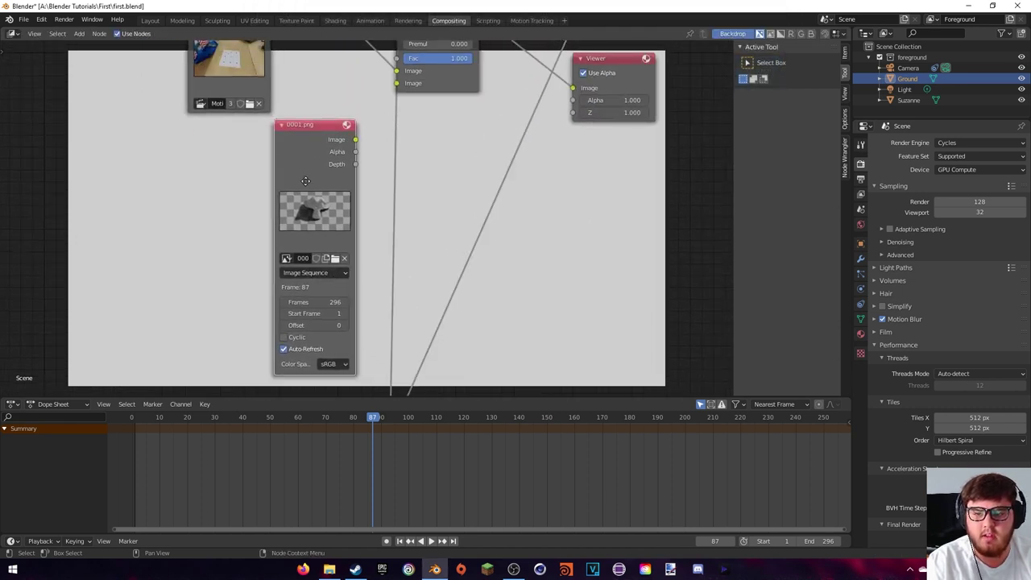
drag(351, 159, 273, 171)
middle_drag(327, 138, 316, 209)
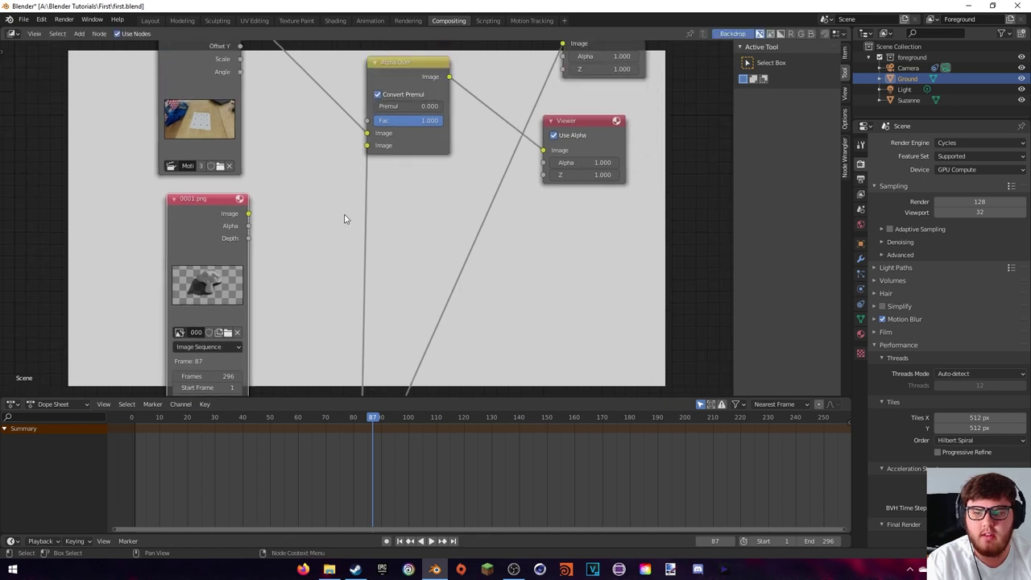
Link the image sequence's Image output to Alpha Over's second Image input, and the Alpha Over output to the Composite node
drag(248, 213, 367, 145)
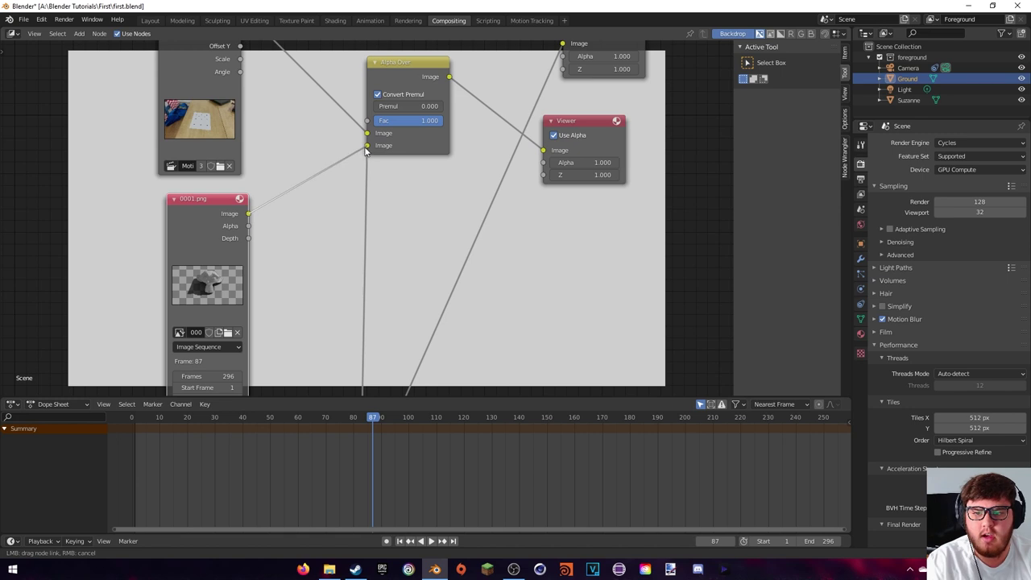
middle_drag(402, 160, 341, 251)
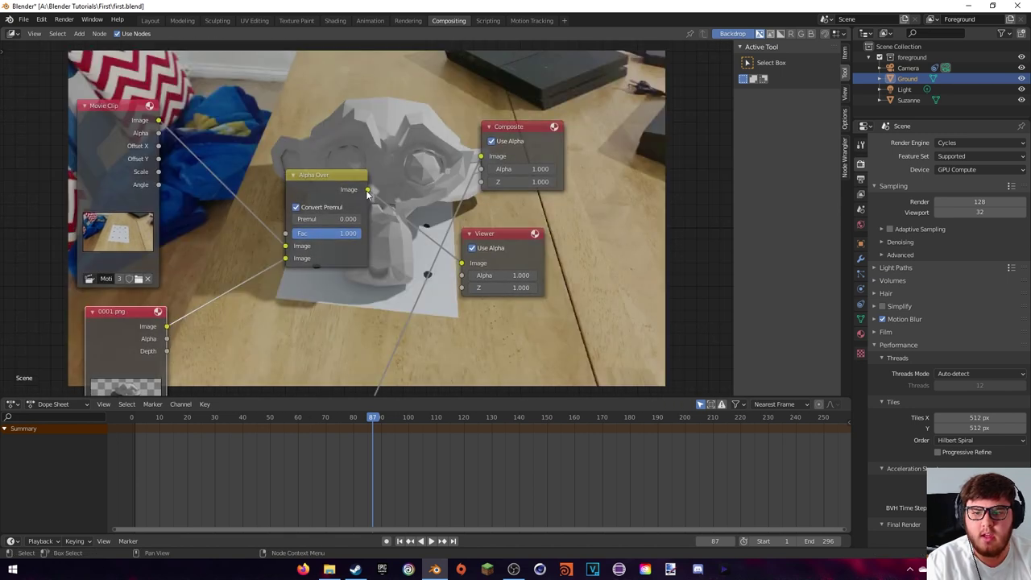
drag(367, 190, 481, 155)
middle_drag(486, 205, 532, 300)
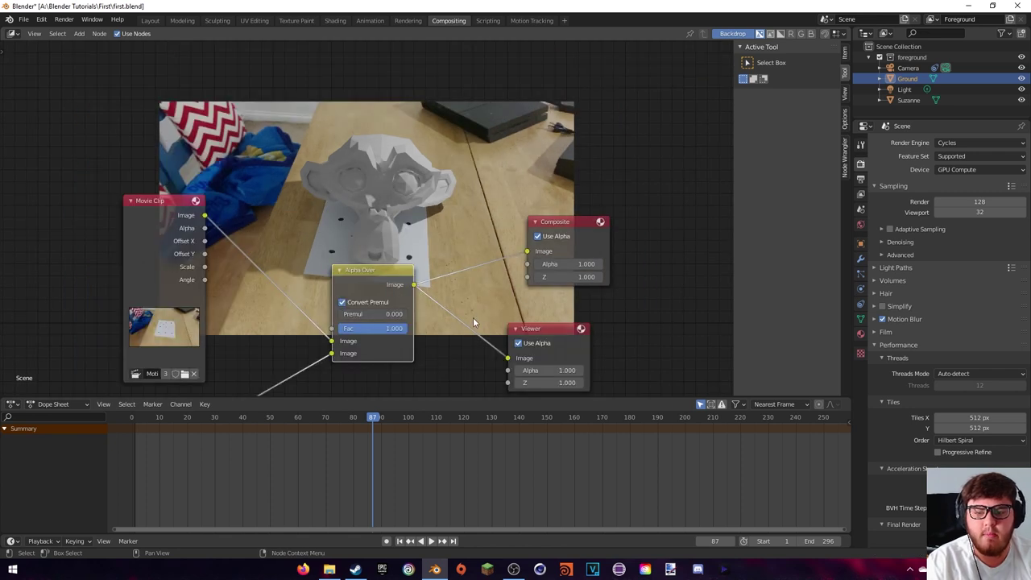
mouse_move(472, 317)
middle_down()
mouse_move(484, 301)
mouse_move(470, 337)
middle_up()
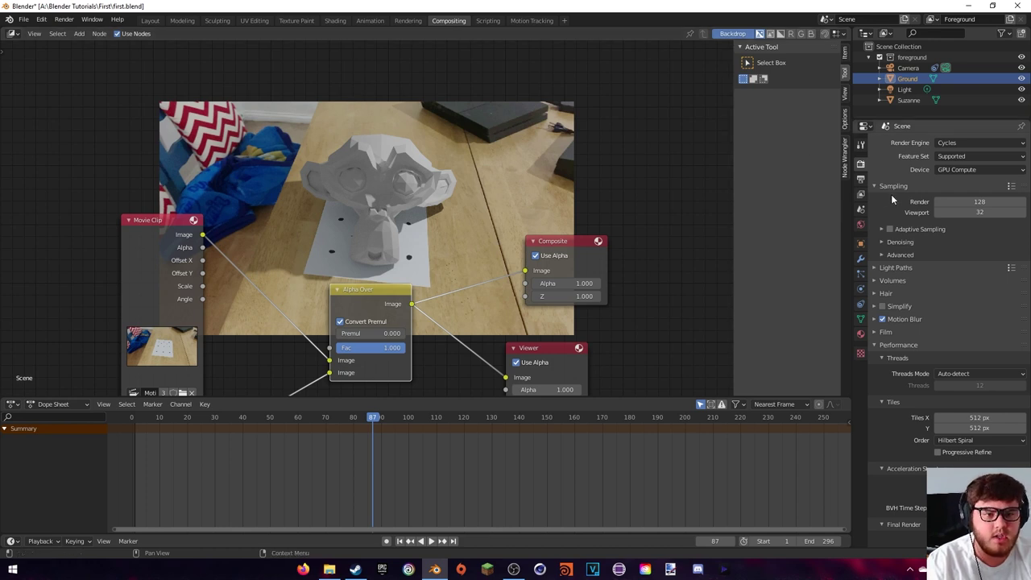
Set the scene's color management View Transform to Standard
scroll(885, 254, down, 6)
scroll(898, 438, down, 1)
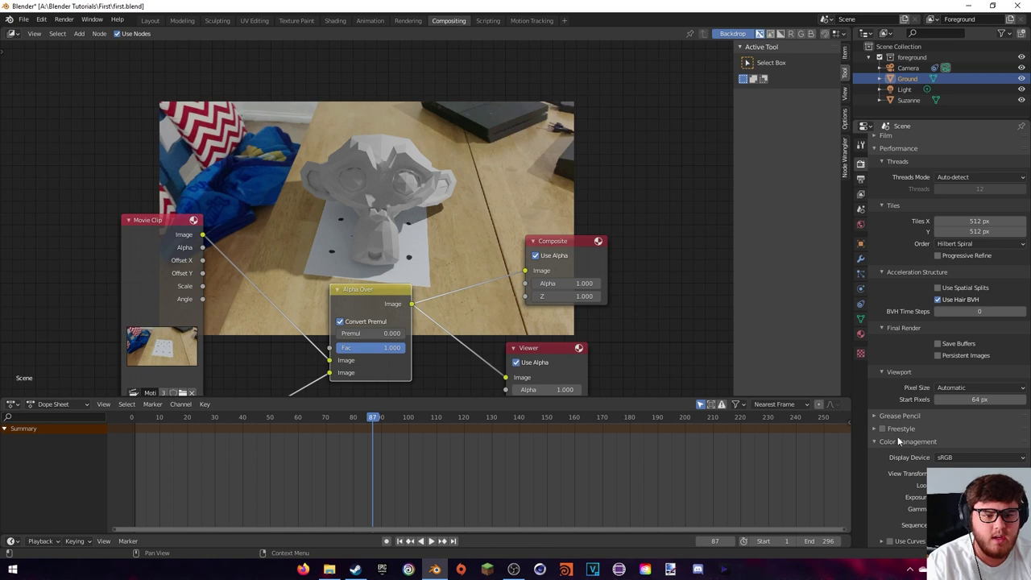
click(876, 147)
click(876, 190)
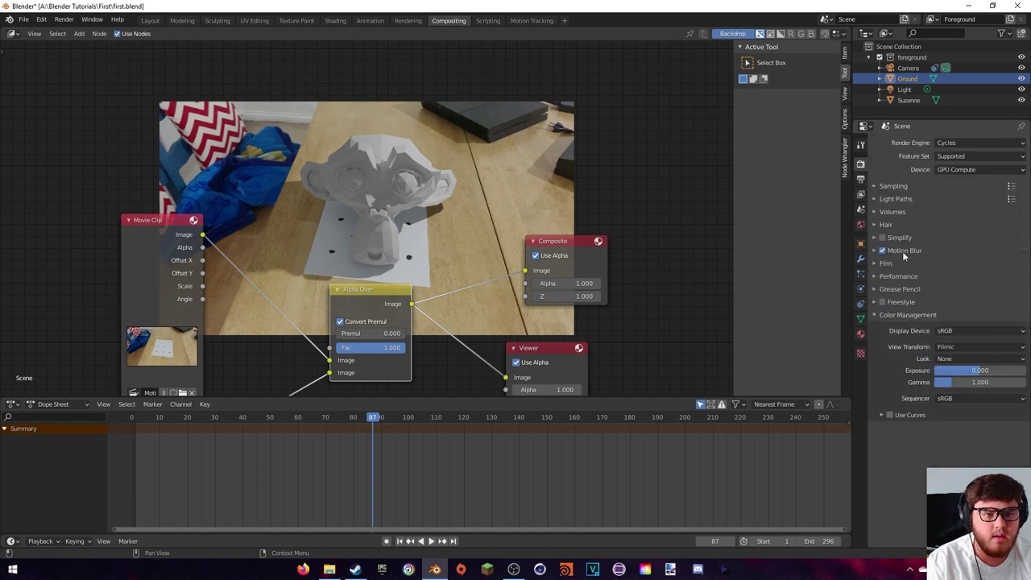
click(949, 348)
click(949, 359)
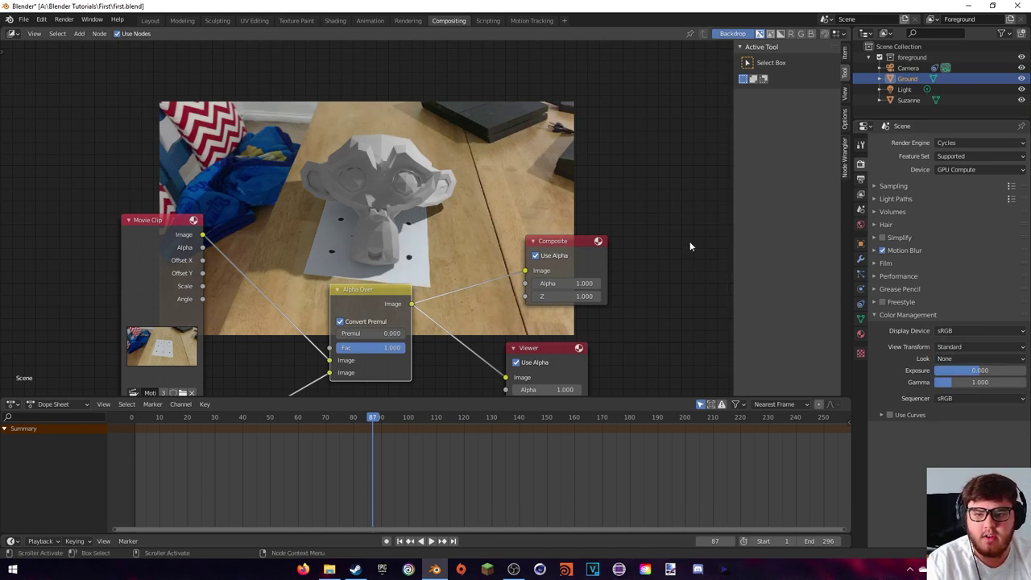
key(Home)
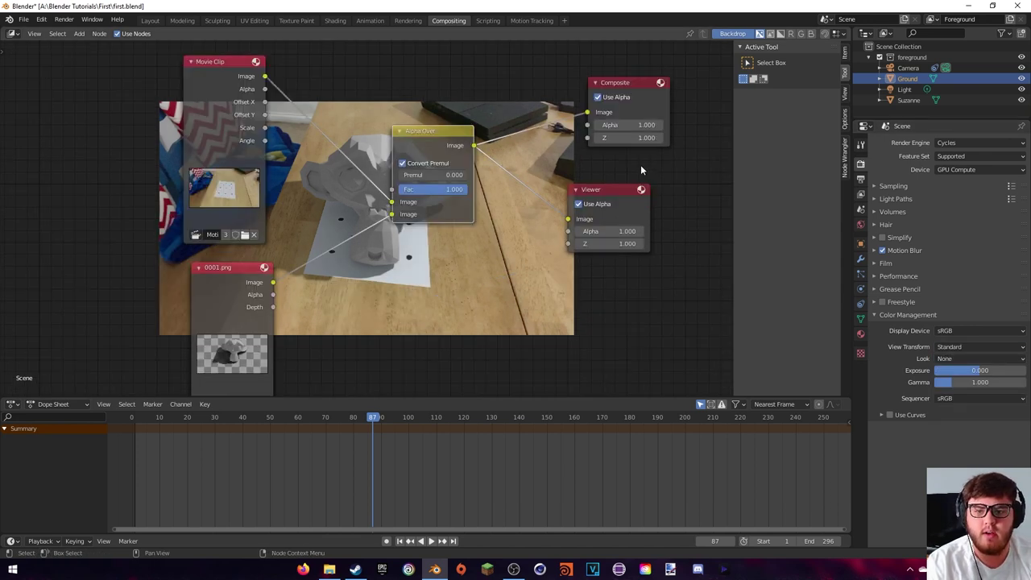
Set the render output path to a file named Final_Monkey in the A:\Blender Tutorials\First folder
click(860, 179)
click(1020, 331)
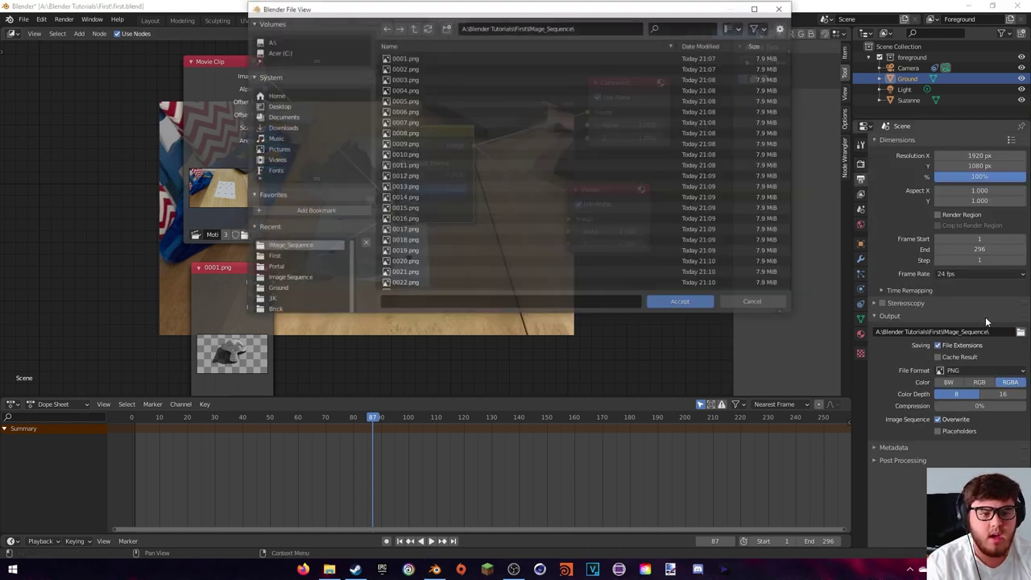
click(413, 28)
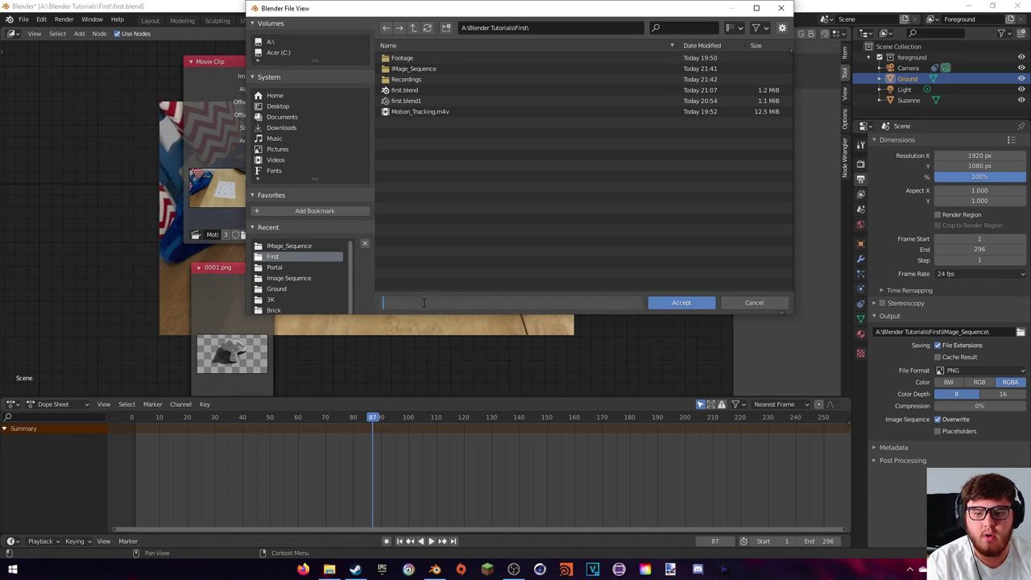
click(462, 299)
text(Final_Monkey)
key(Return)
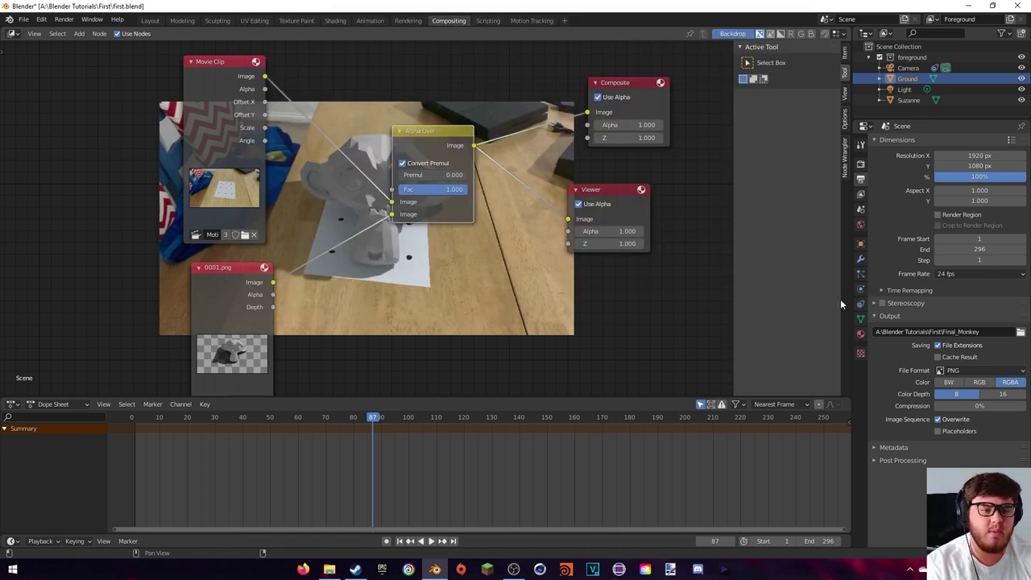
Set the output file format to FFmpeg video with an MPEG-4 container and High quality output
click(941, 371)
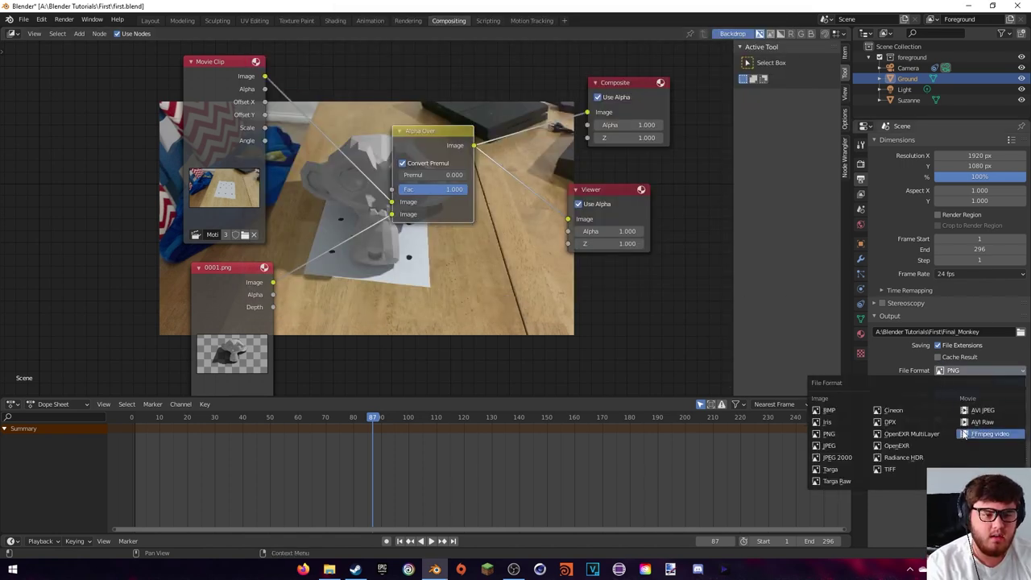
click(968, 435)
click(895, 399)
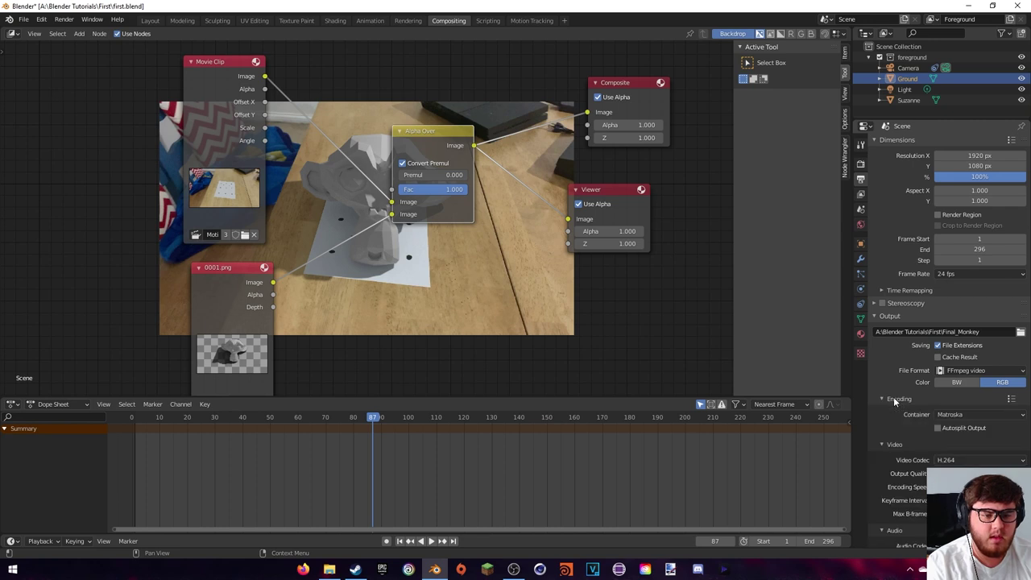
scroll(893, 396, down, 2)
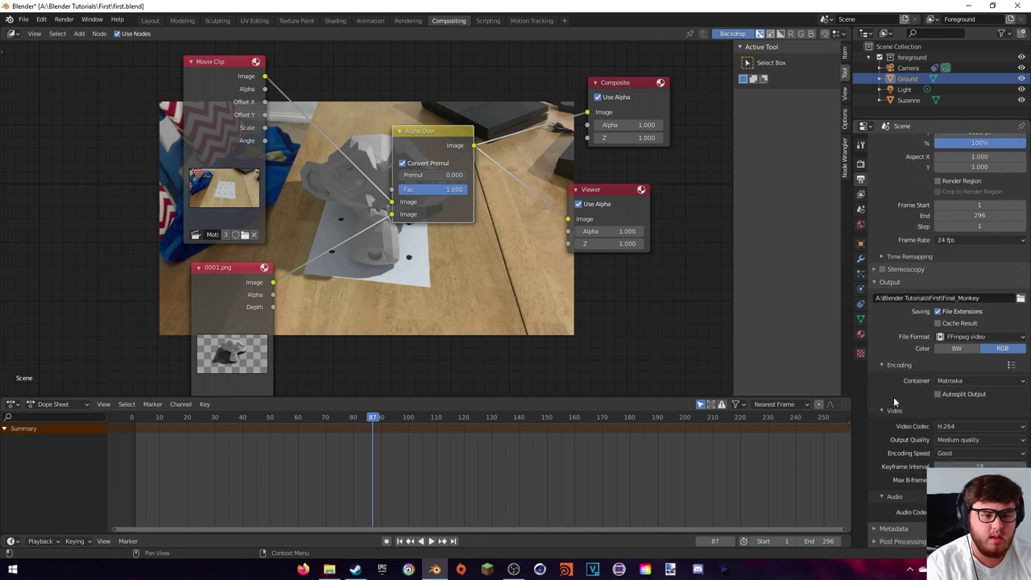
click(940, 381)
click(950, 414)
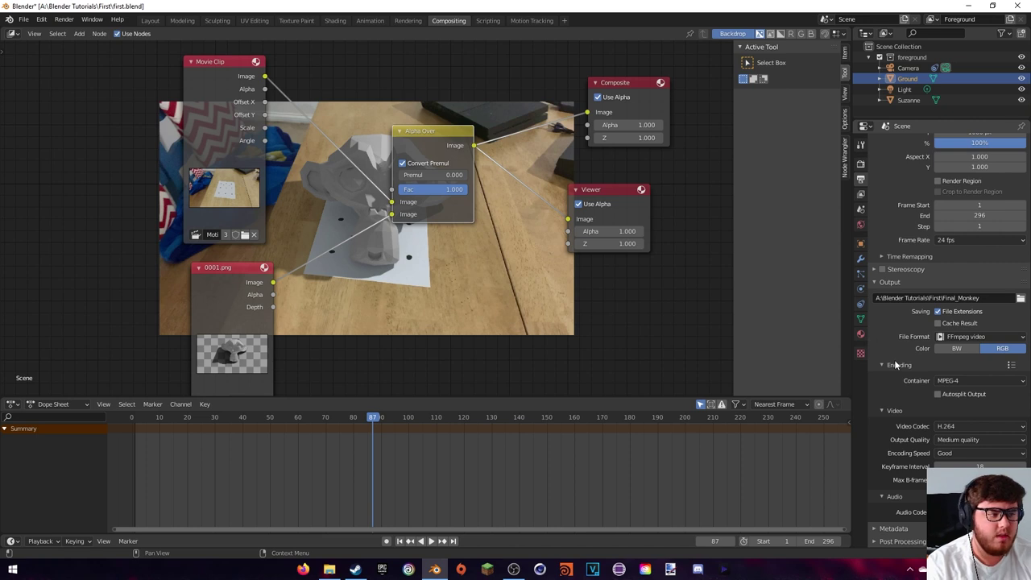
click(942, 440)
click(953, 391)
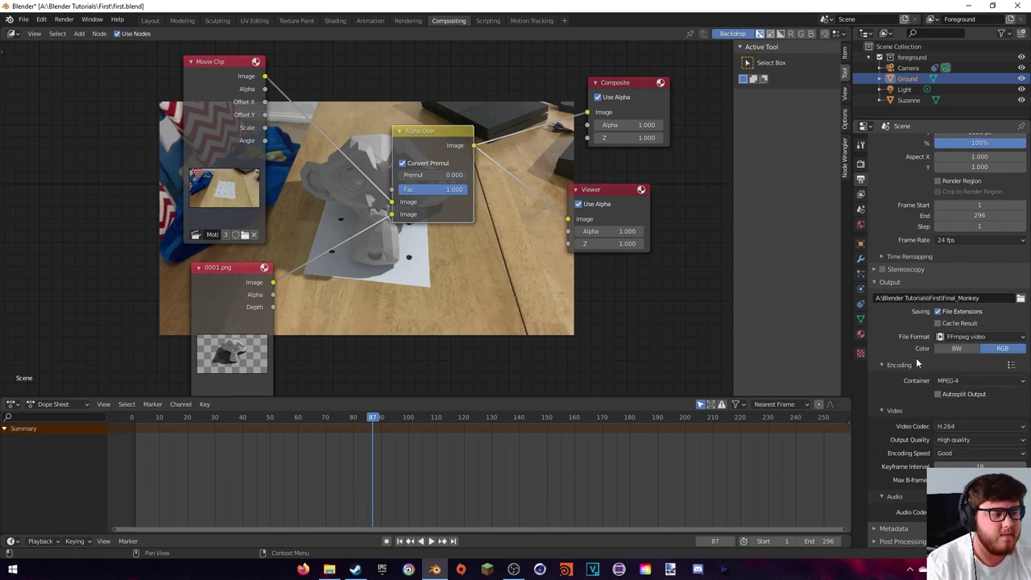
Render the composited animation to the Final_Monkey video file
click(64, 19)
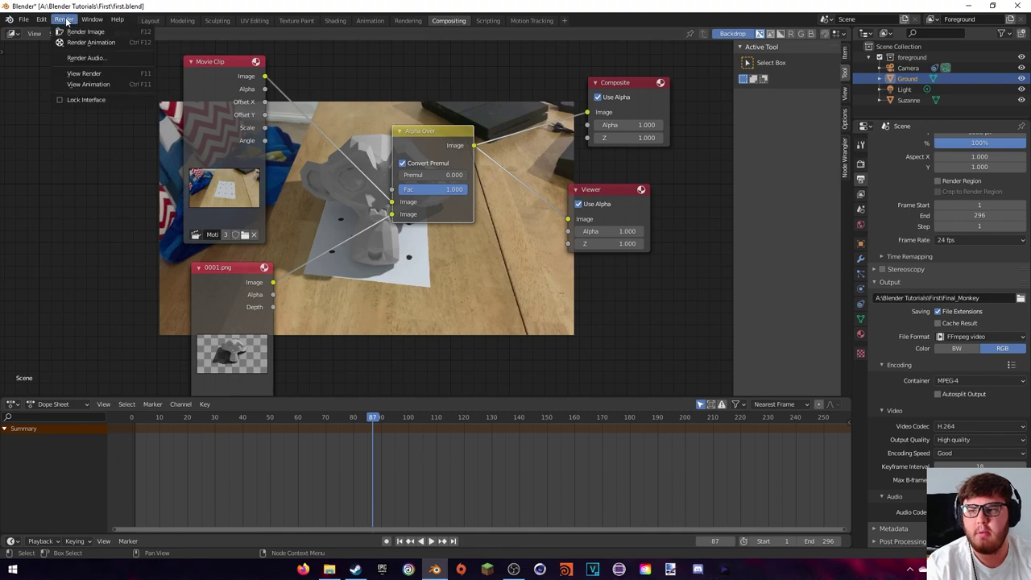
click(88, 42)
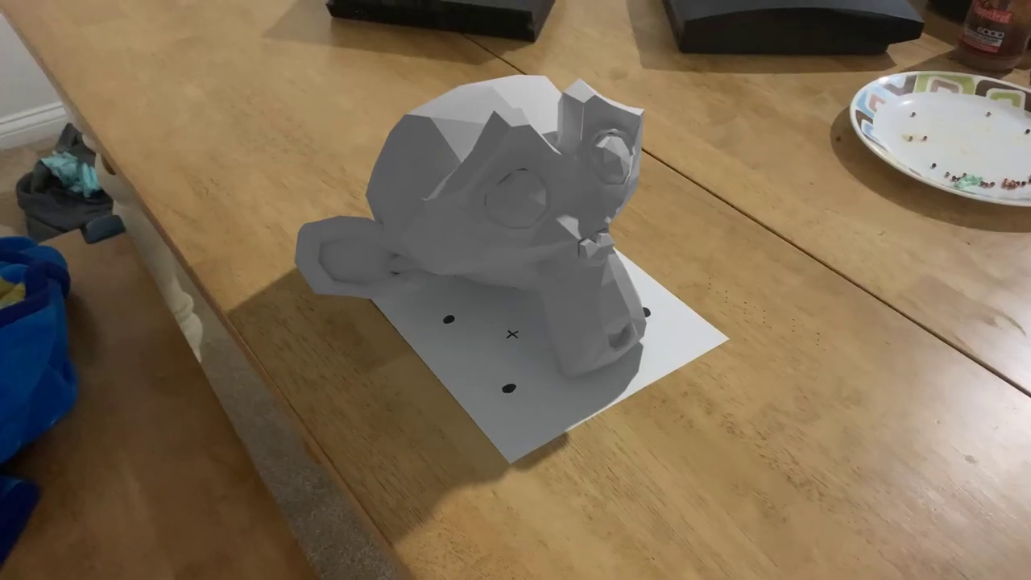